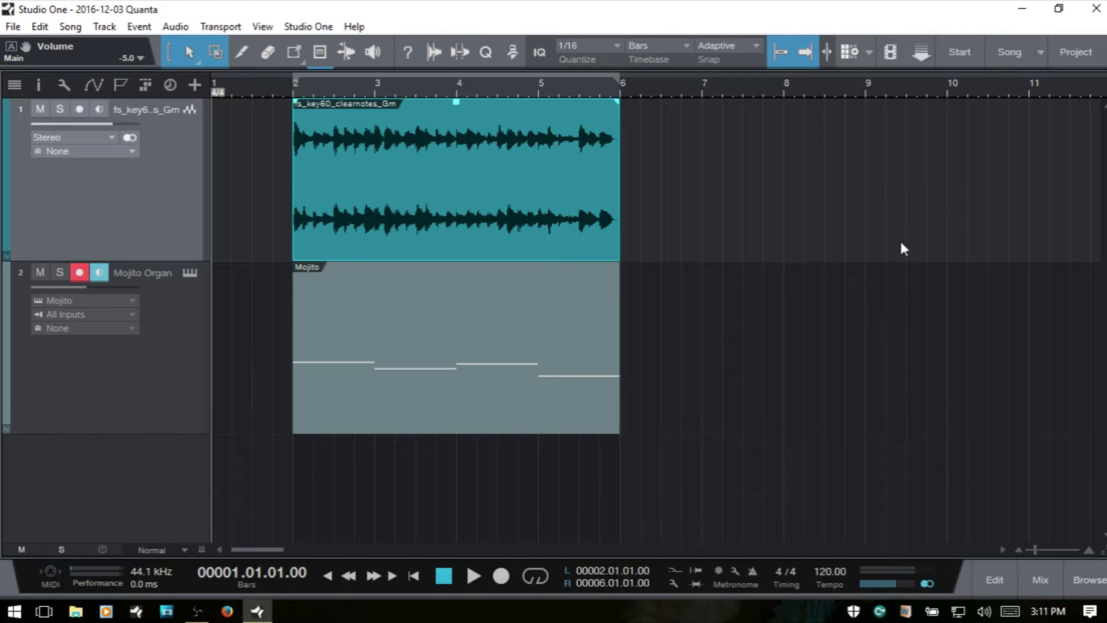
Show and hide the track Inspector a few times, ending with it open via F4
{"action": "left_click", "coordinate": [40, 84]}
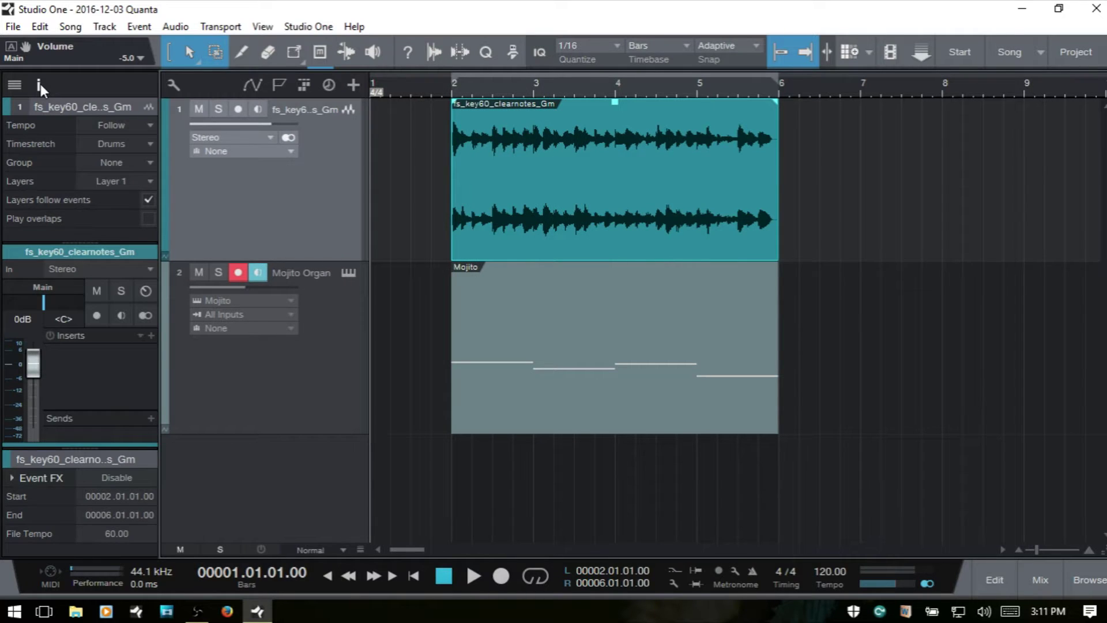
{"action": "left_click", "coordinate": [40, 84]}
{"action": "left_click", "coordinate": [40, 84]}
{"action": "left_click", "coordinate": [41, 84]}
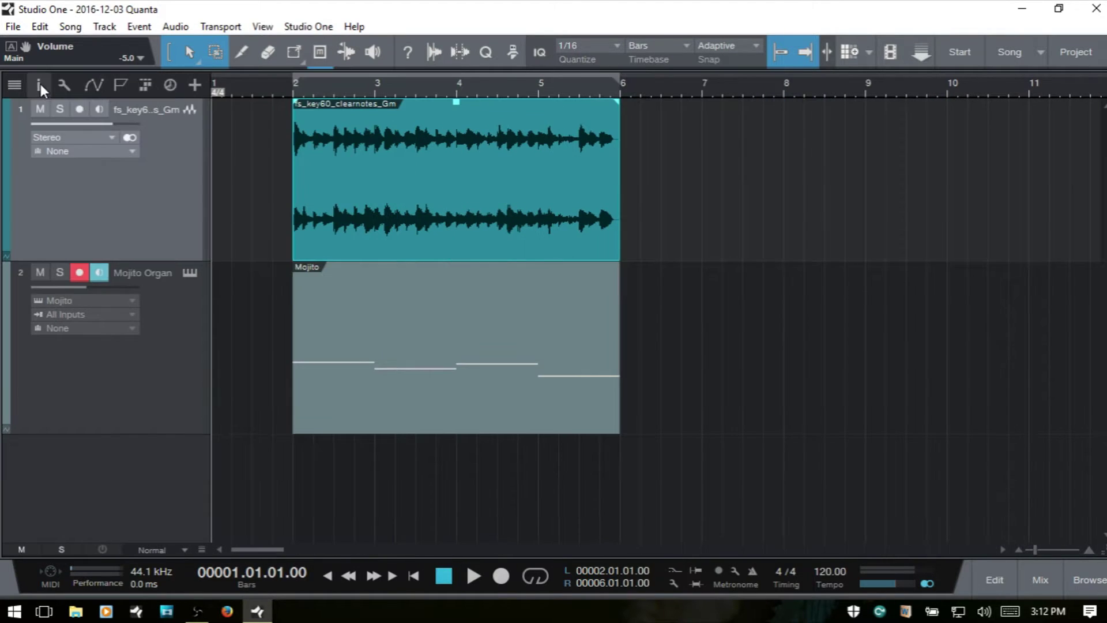
{"action": "key", "text": "F4"}
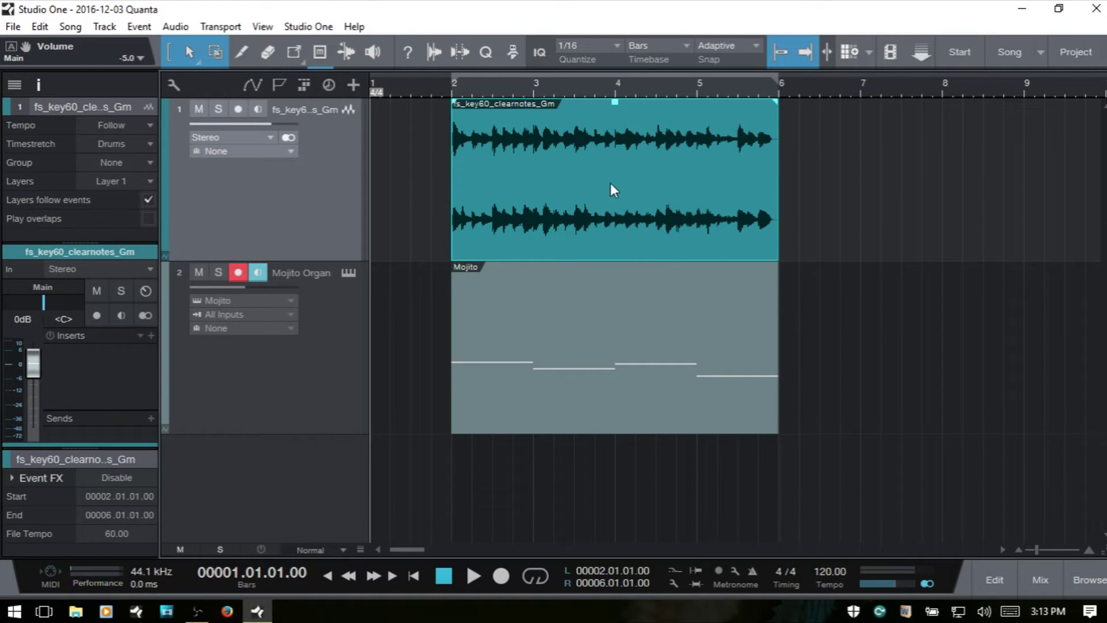
Rename the audio track to 'Piano' and check the colour palette without changing colour
{"action": "double_click", "coordinate": [67, 105]}
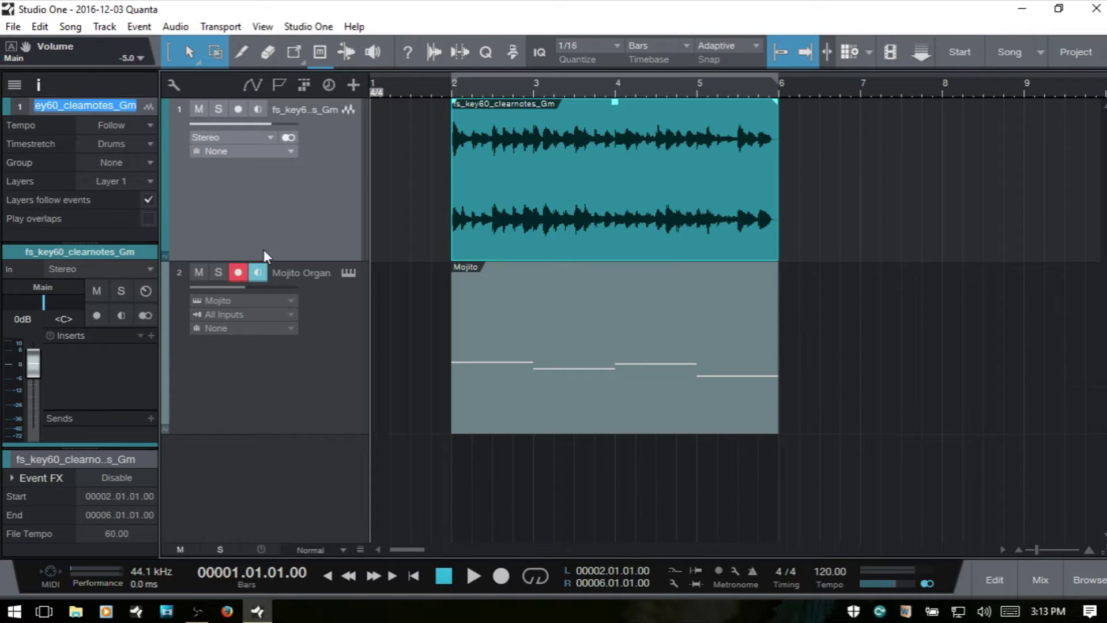
{"action": "type", "text": "Piano"}
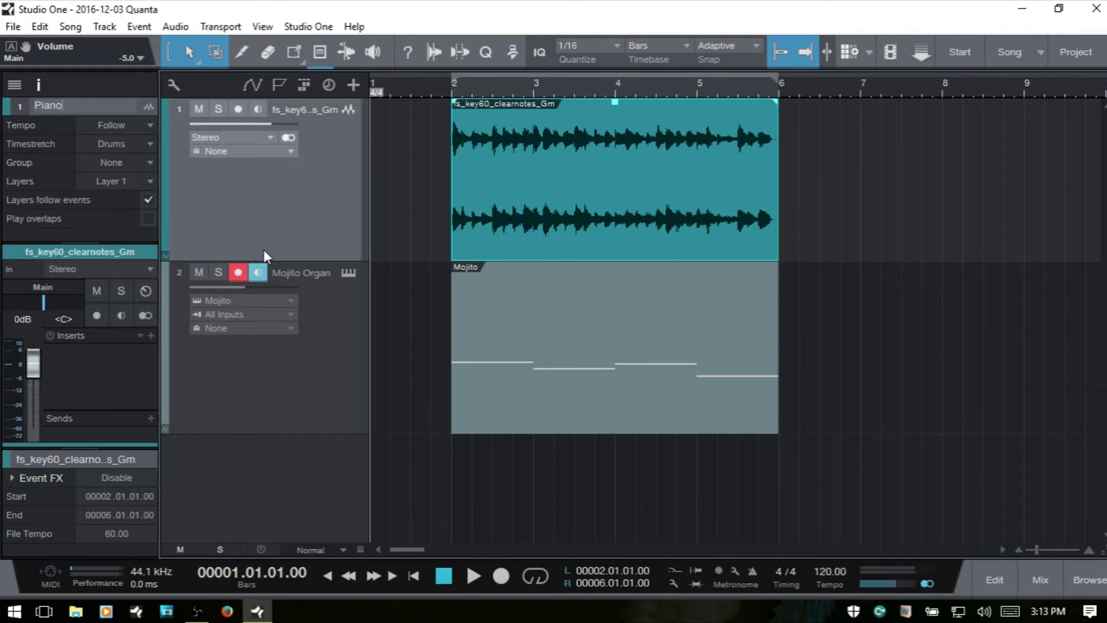
{"action": "key", "text": "Return"}
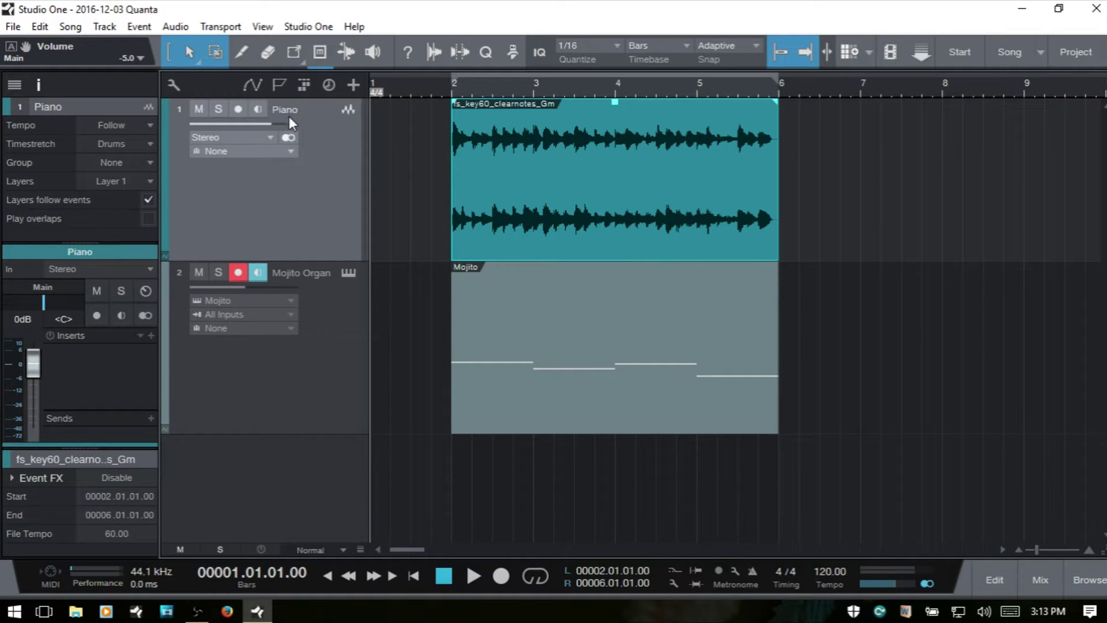
{"action": "left_click", "coordinate": [8, 107]}
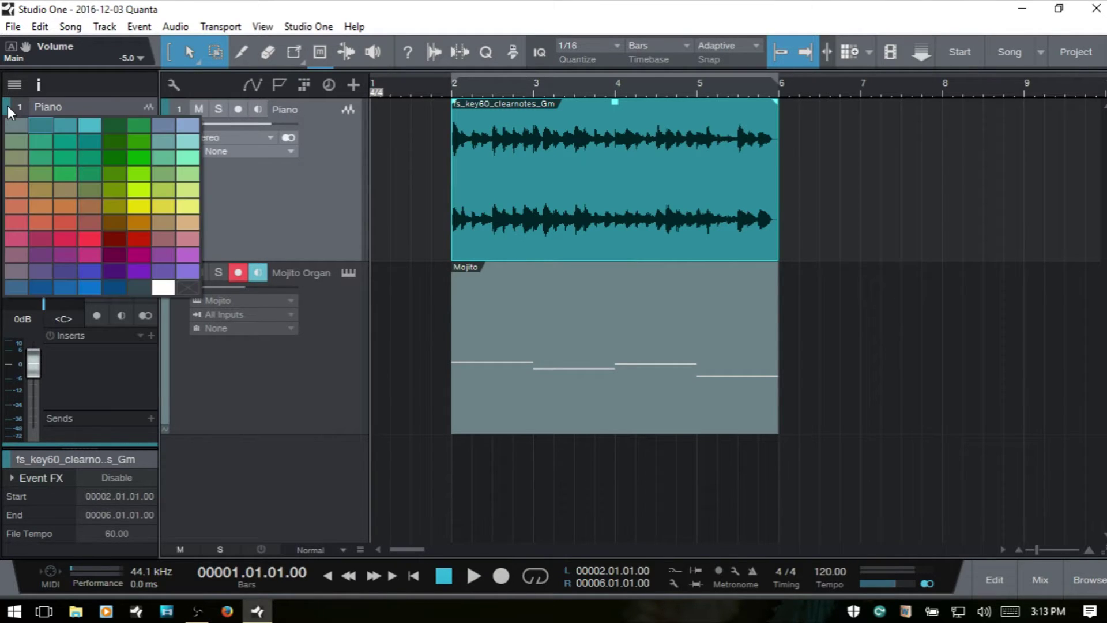
{"action": "left_click", "coordinate": [5, 108]}
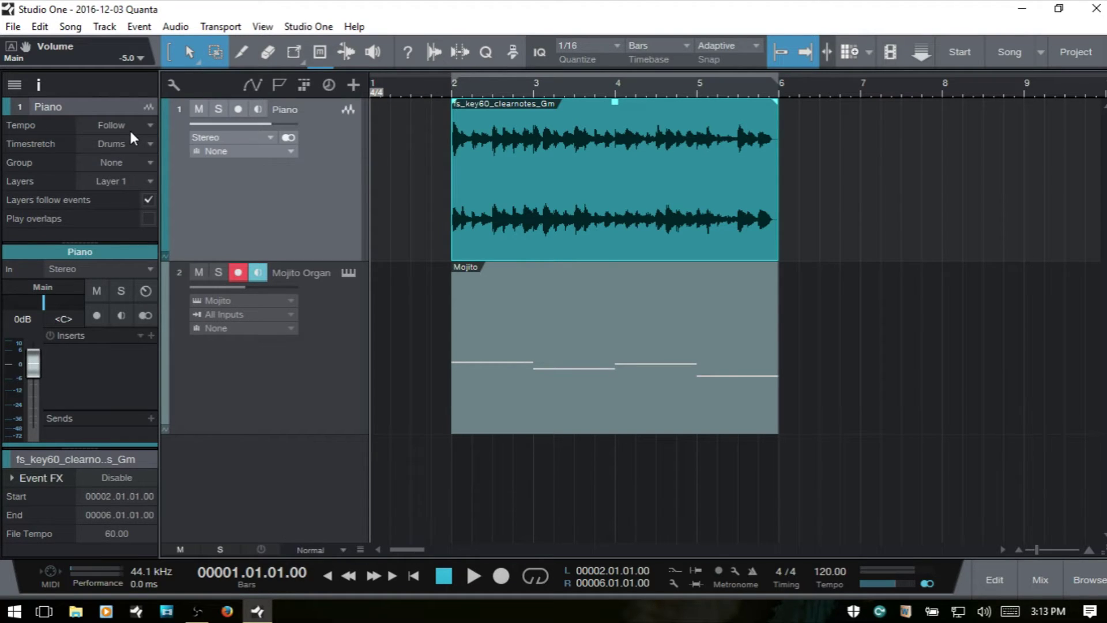
Try a song tempo of 140 bpm, then revert it to 120
{"action": "left_click", "coordinate": [828, 571]}
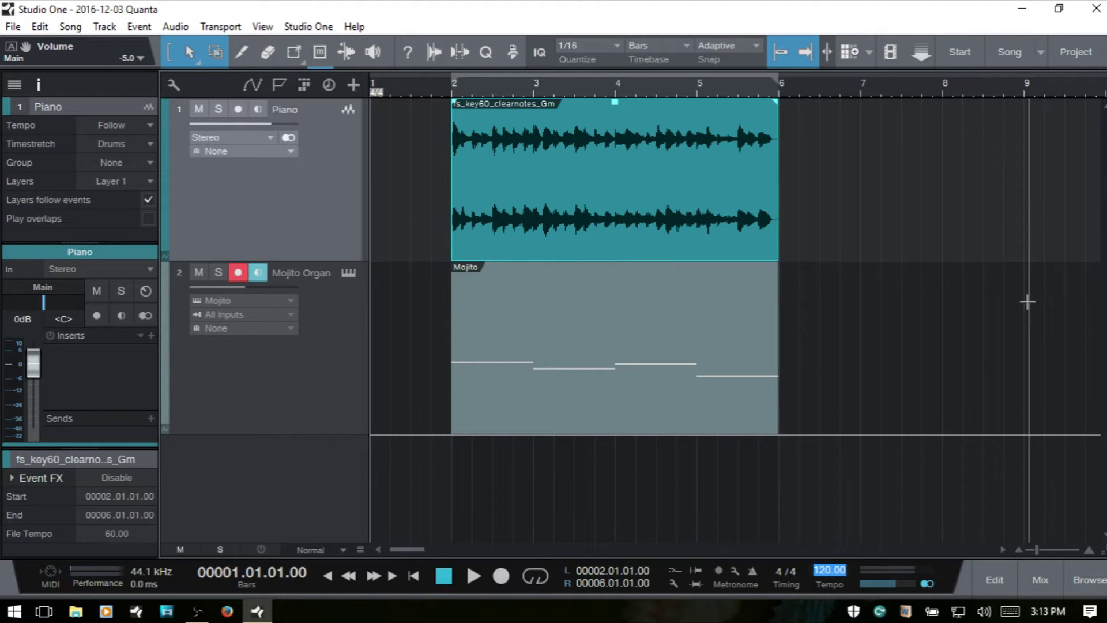
{"action": "type", "text": "140"}
{"action": "key", "text": "Return"}
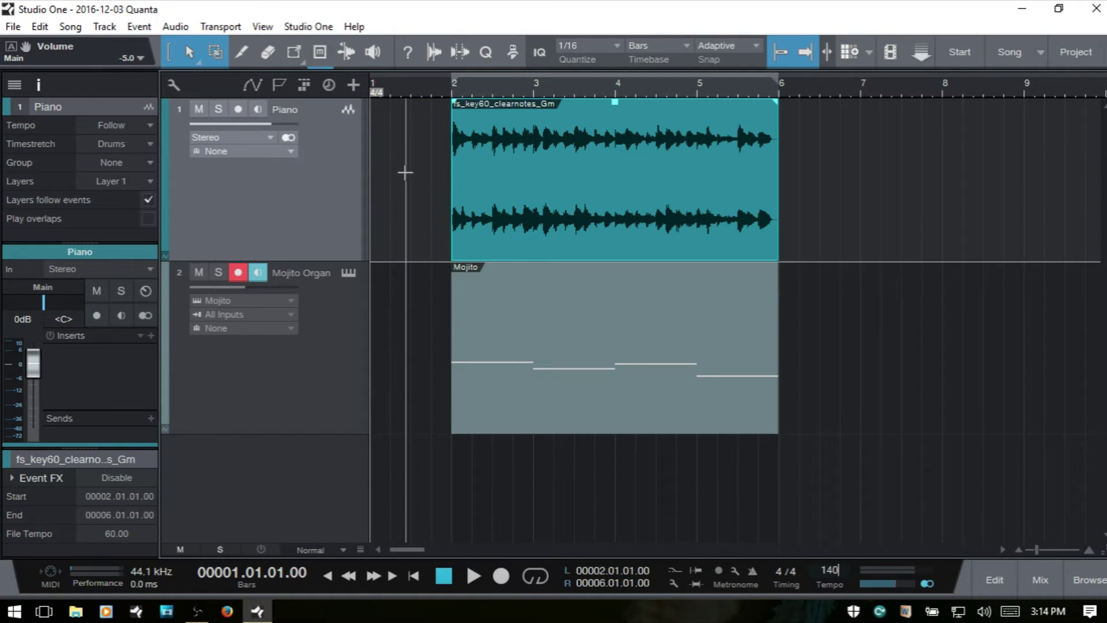
{"action": "key", "text": "Return"}
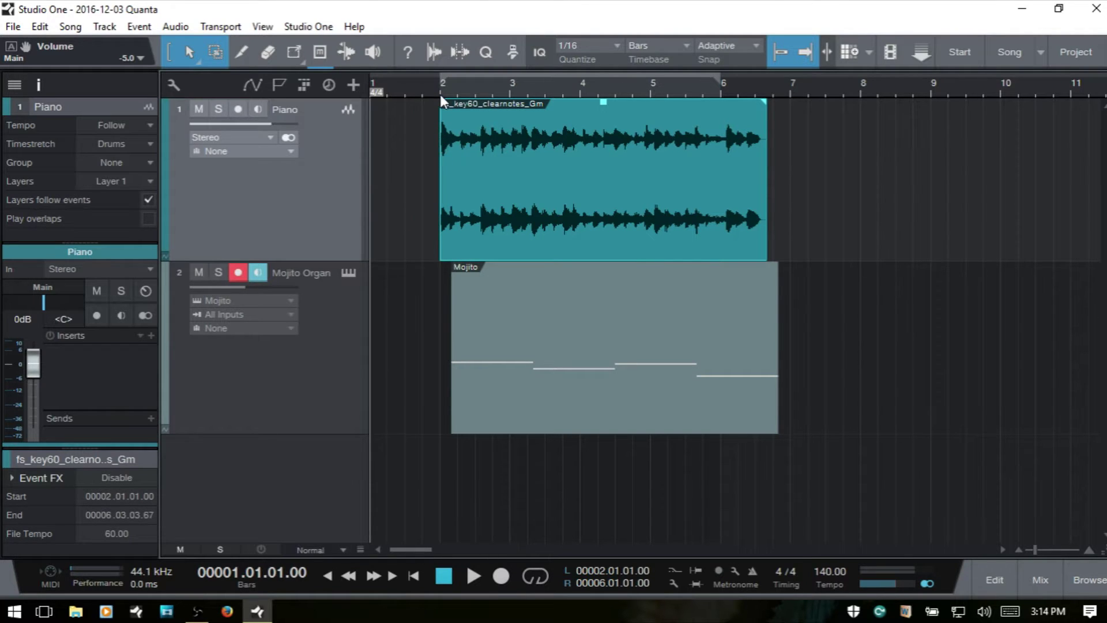
{"action": "key", "text": "alt+t"}
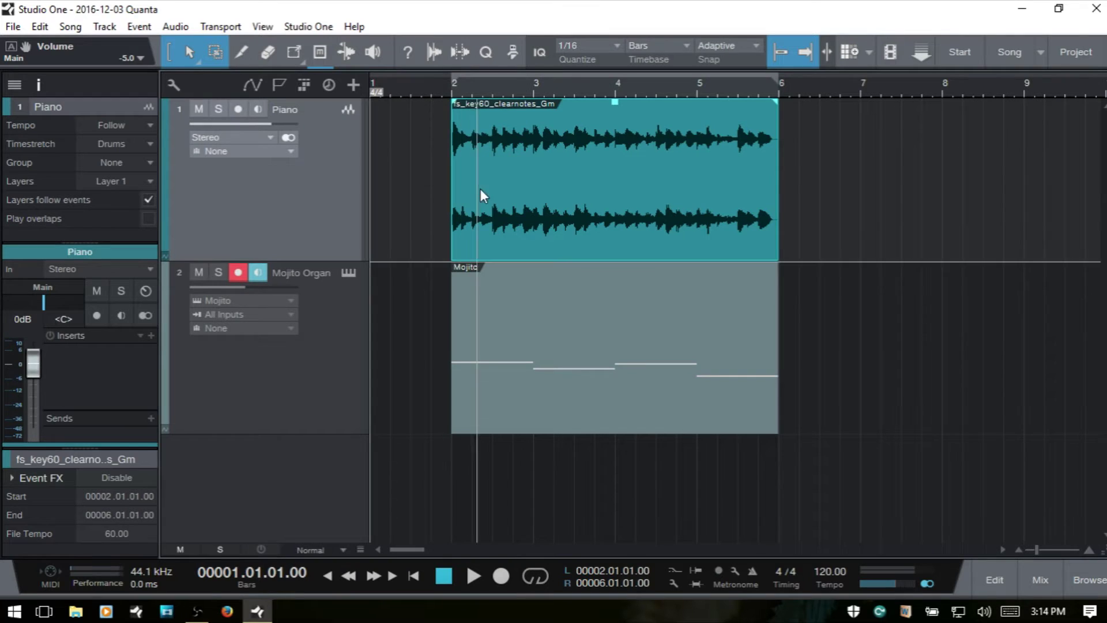
Set the Piano track's Tempo to Don't follow, re-test 140 bpm, then undo to 120
{"action": "left_click", "coordinate": [144, 125]}
{"action": "left_click", "coordinate": [138, 142]}
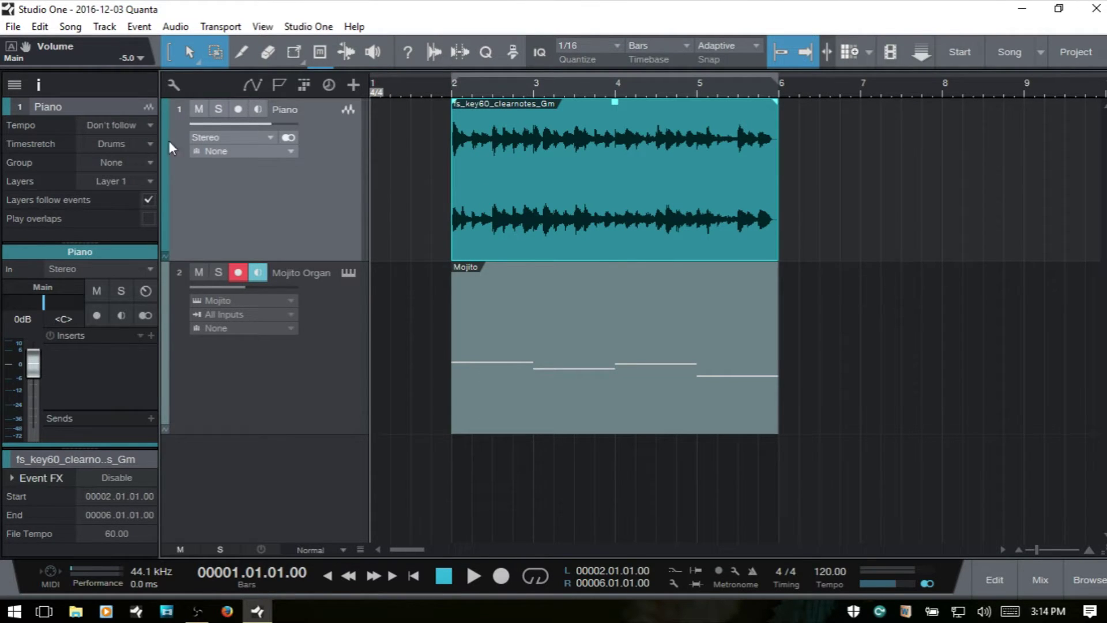
{"action": "type", "text": "140"}
{"action": "key", "text": "Return"}
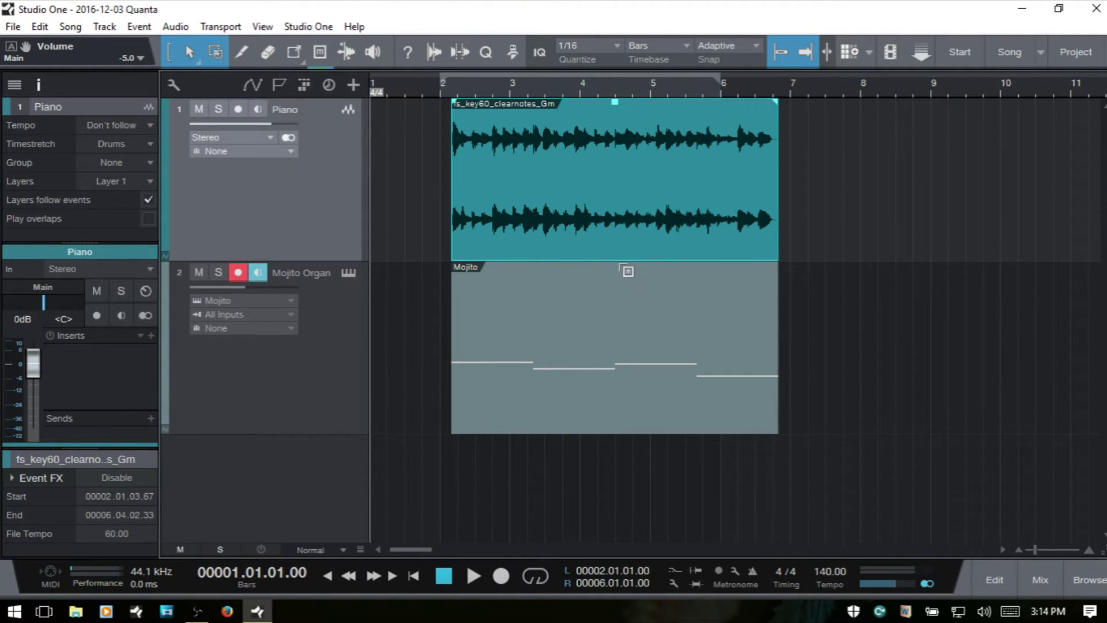
{"action": "key", "text": "ctrl+z"}
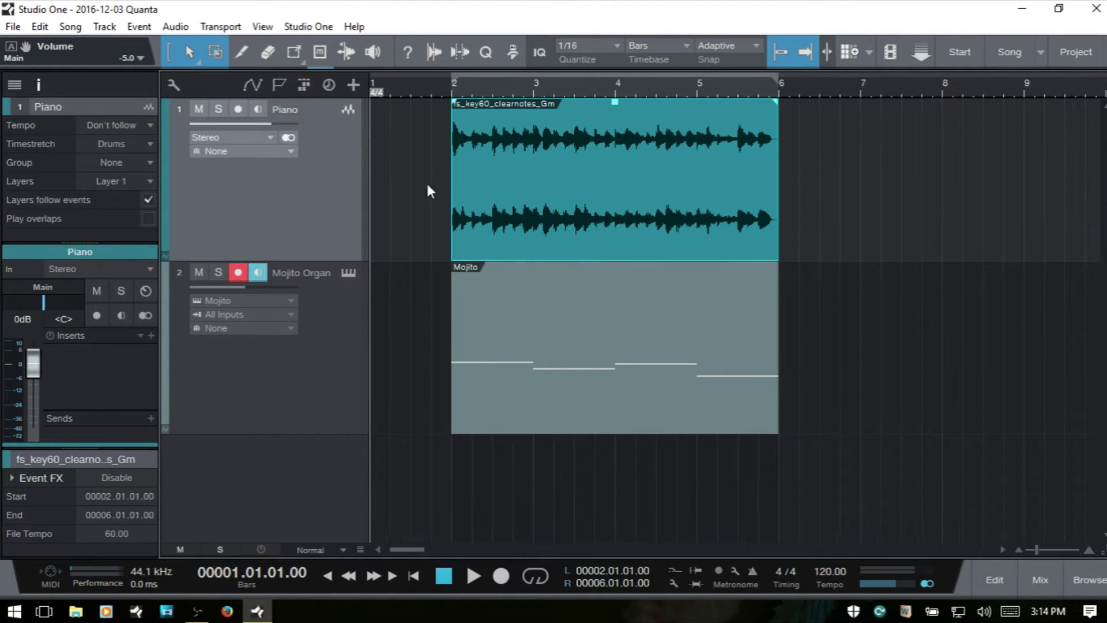
Switch the Piano track's Tempo mode to Timestretch, then back to Follow
{"action": "left_click", "coordinate": [141, 125]}
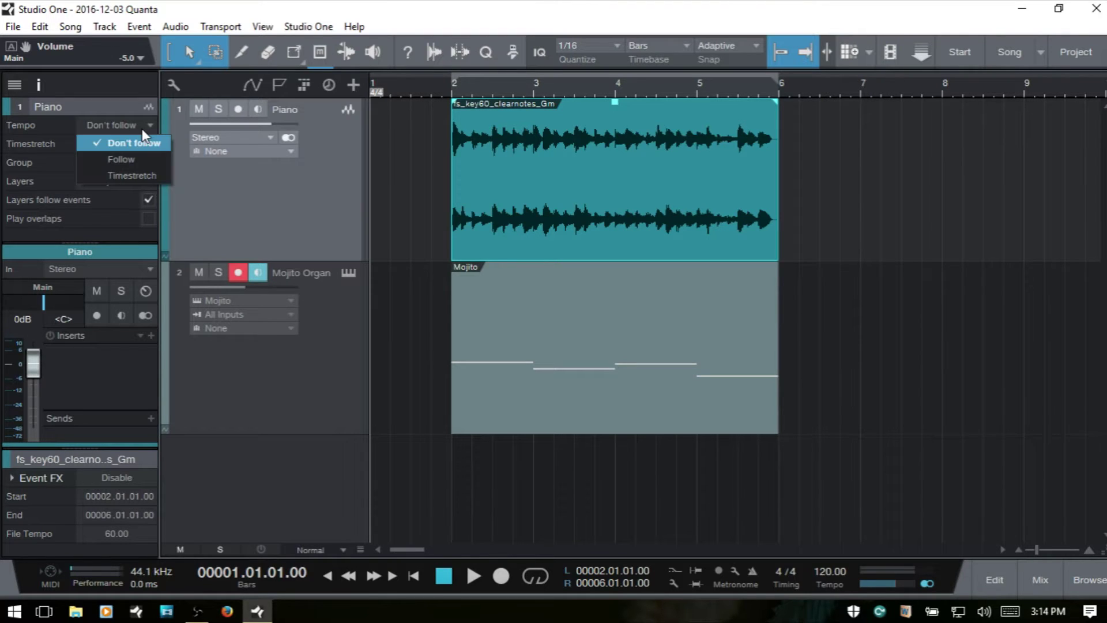
{"action": "left_click", "coordinate": [123, 175]}
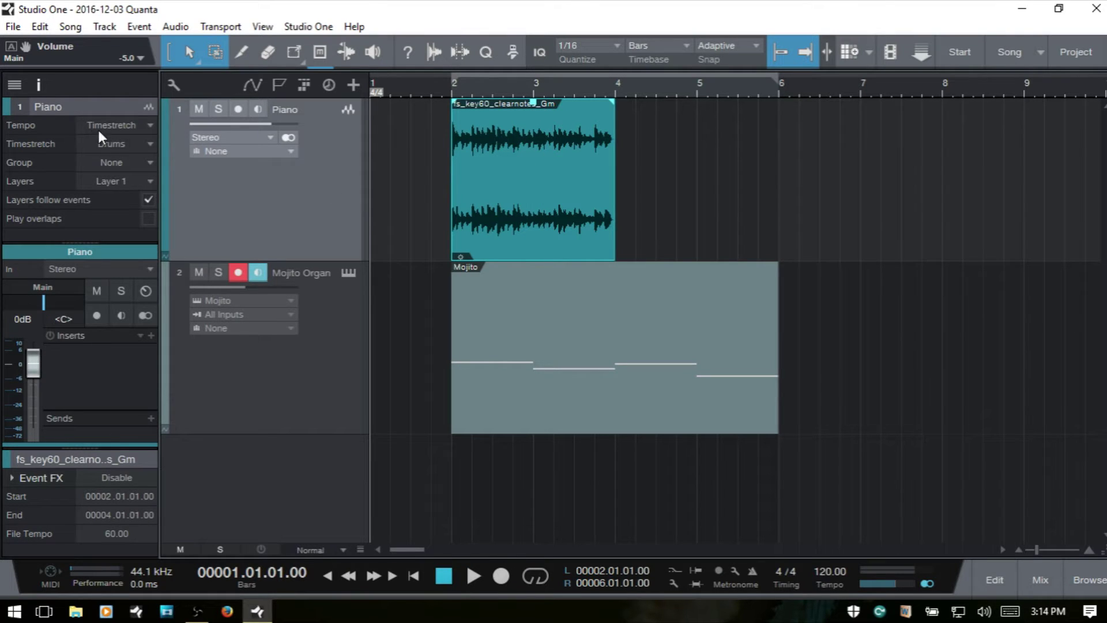
{"action": "left_click", "coordinate": [150, 125]}
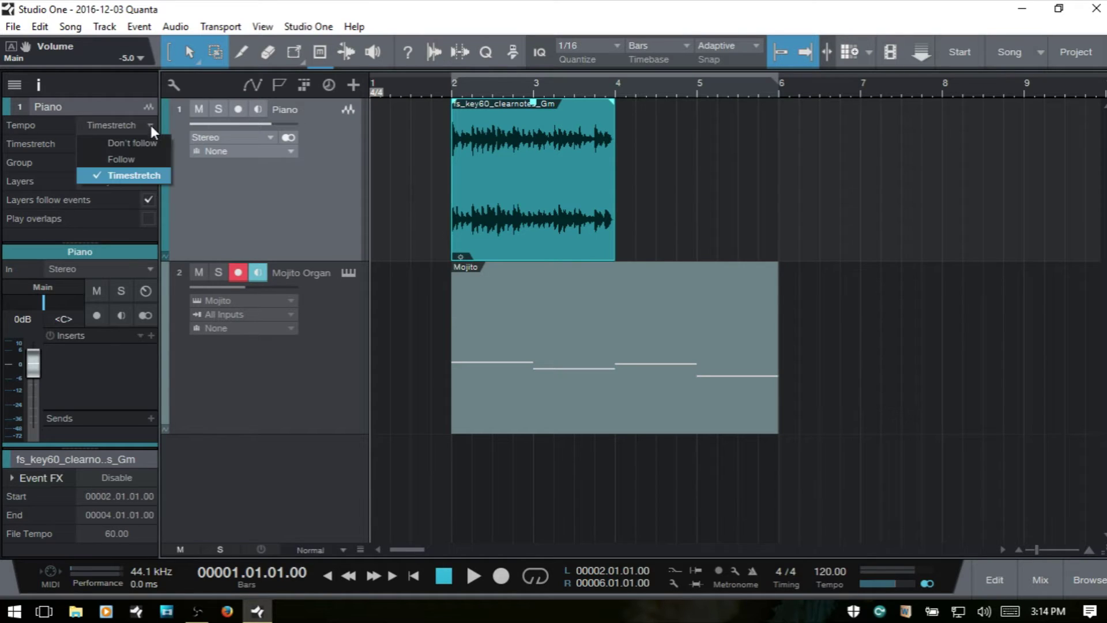
{"action": "left_click", "coordinate": [121, 159]}
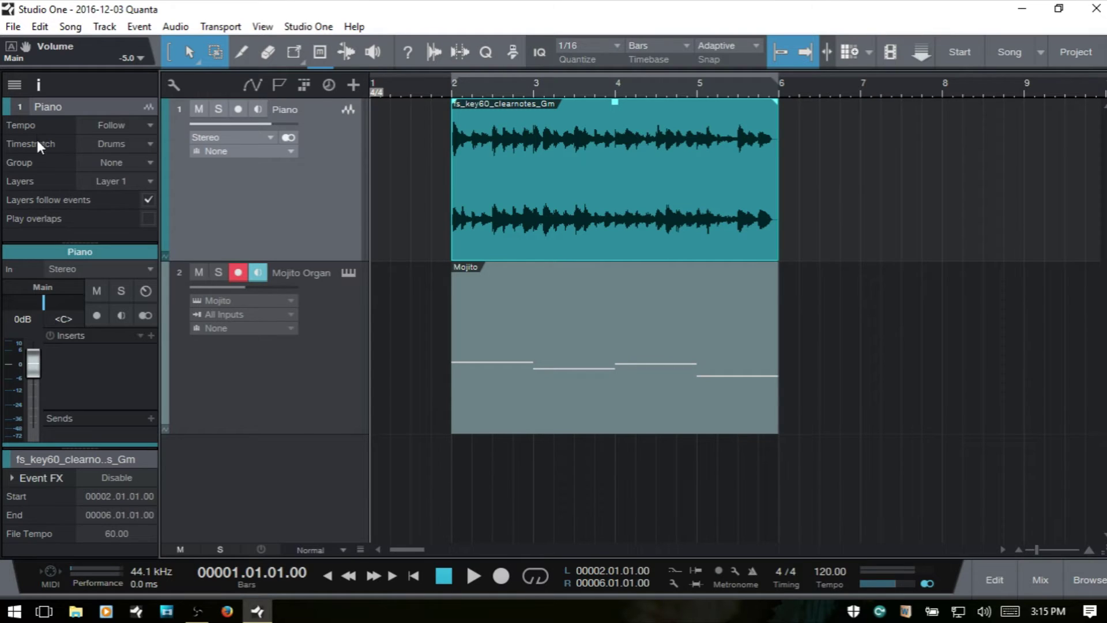
{"action": "left_click", "coordinate": [147, 144]}
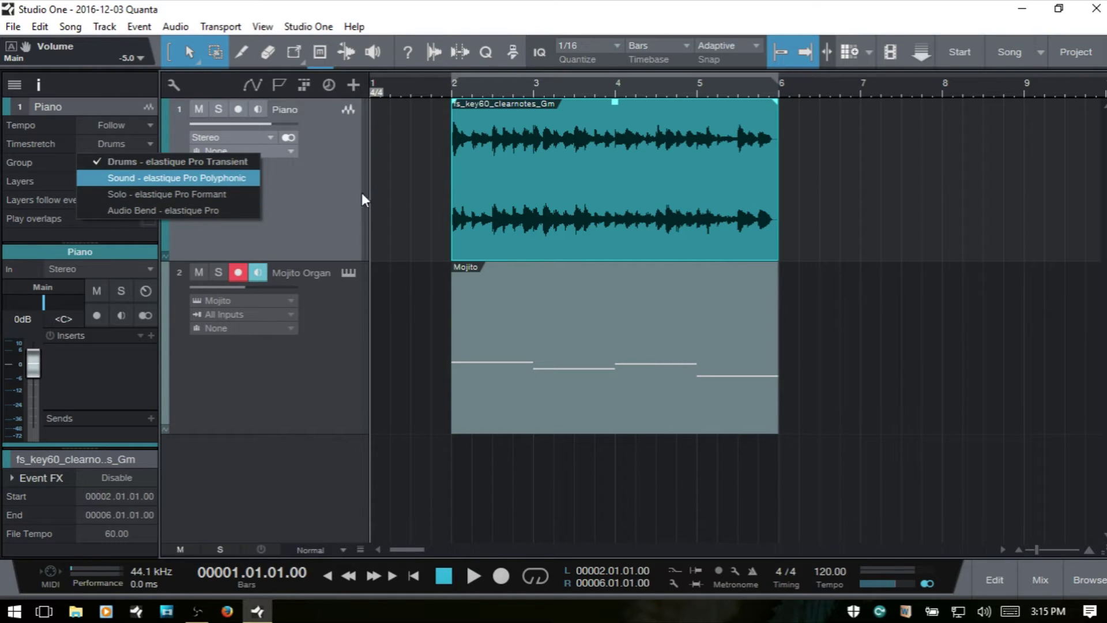
{"action": "left_click", "coordinate": [321, 199]}
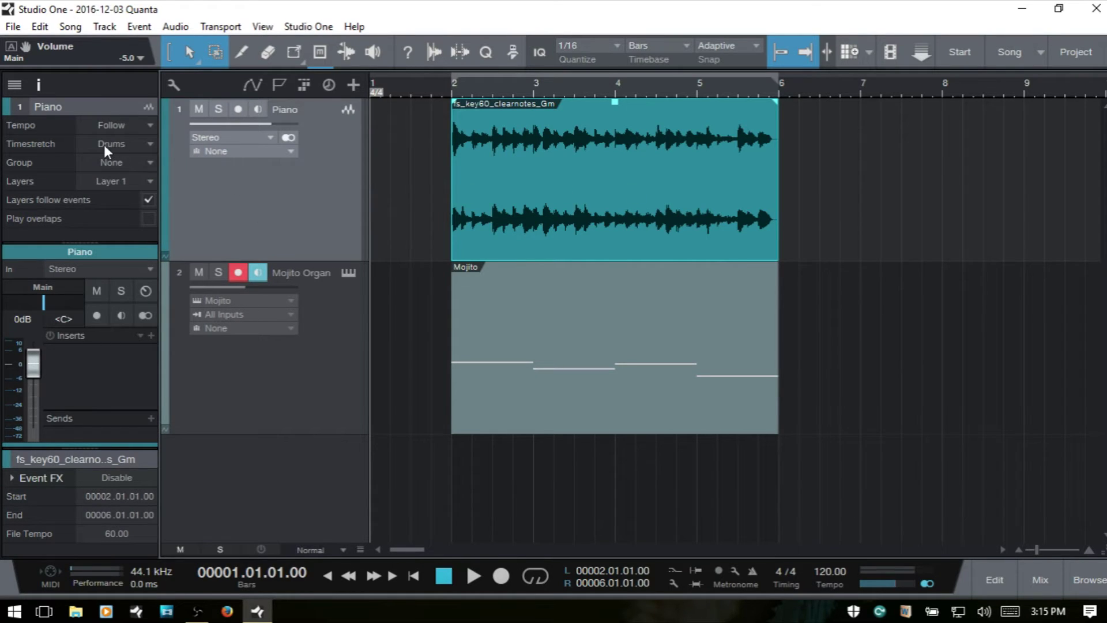
{"action": "left_click", "coordinate": [147, 125]}
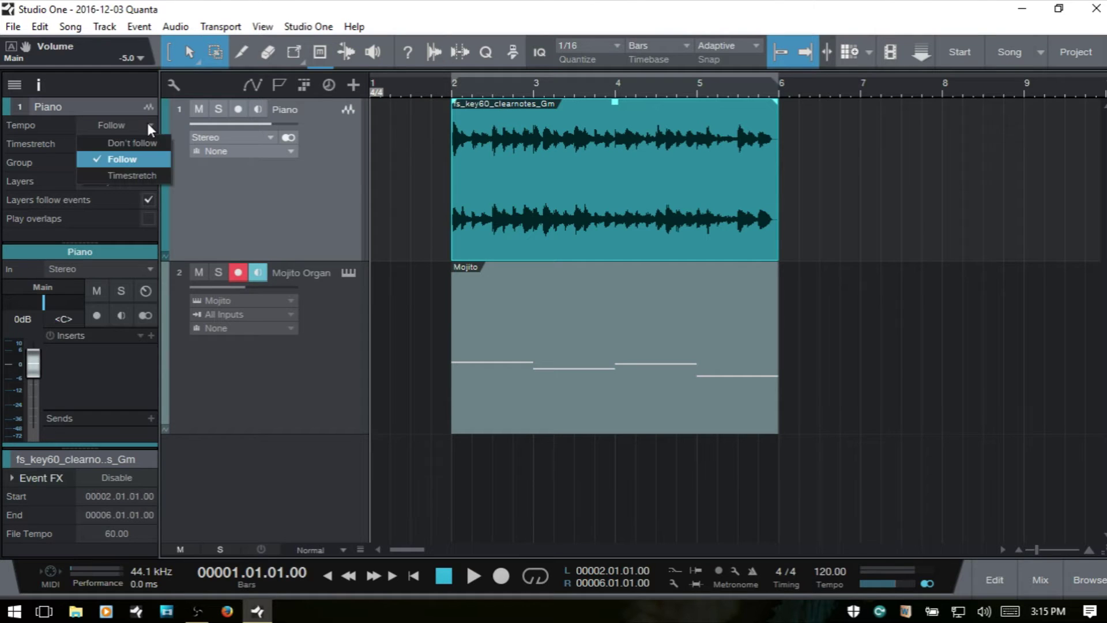
{"action": "left_click", "coordinate": [129, 175]}
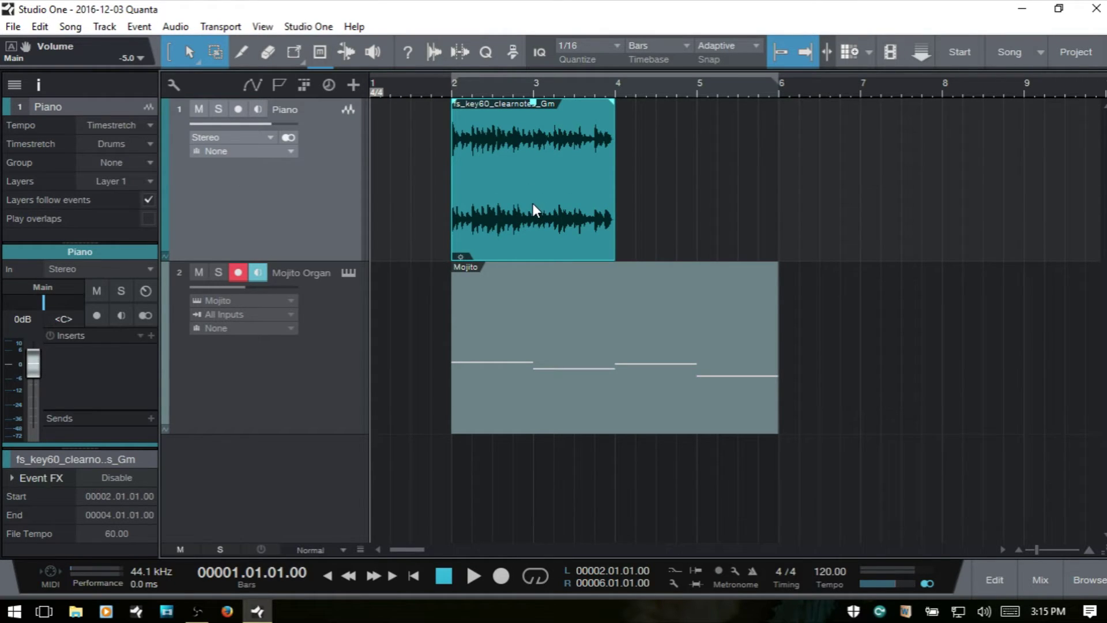
{"action": "left_click", "coordinate": [142, 143]}
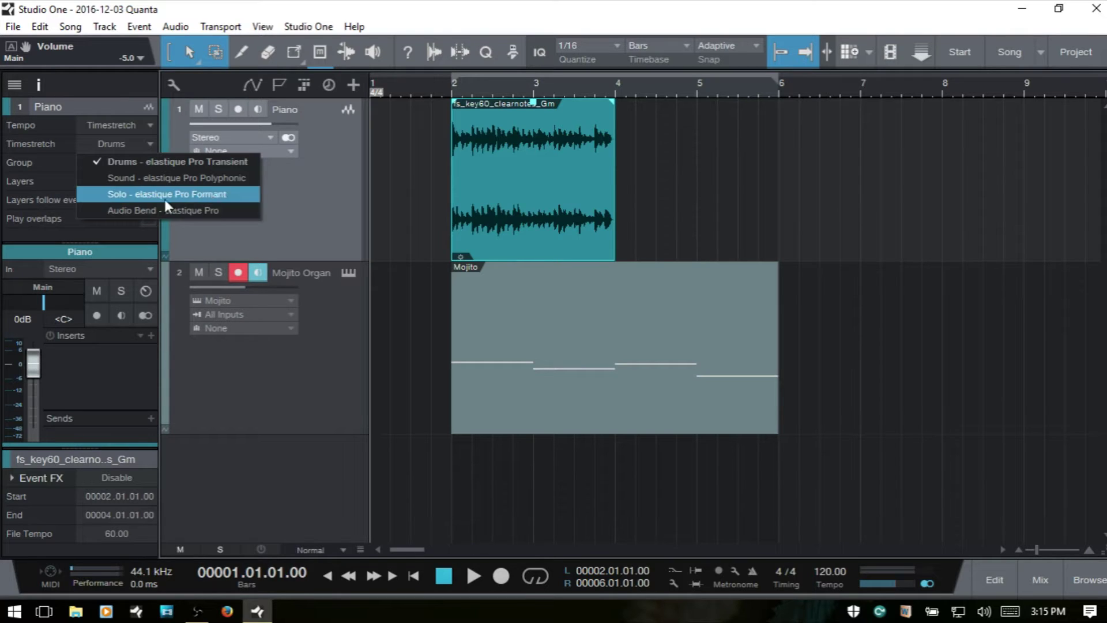
{"action": "left_click", "coordinate": [206, 165]}
{"action": "left_click", "coordinate": [121, 124]}
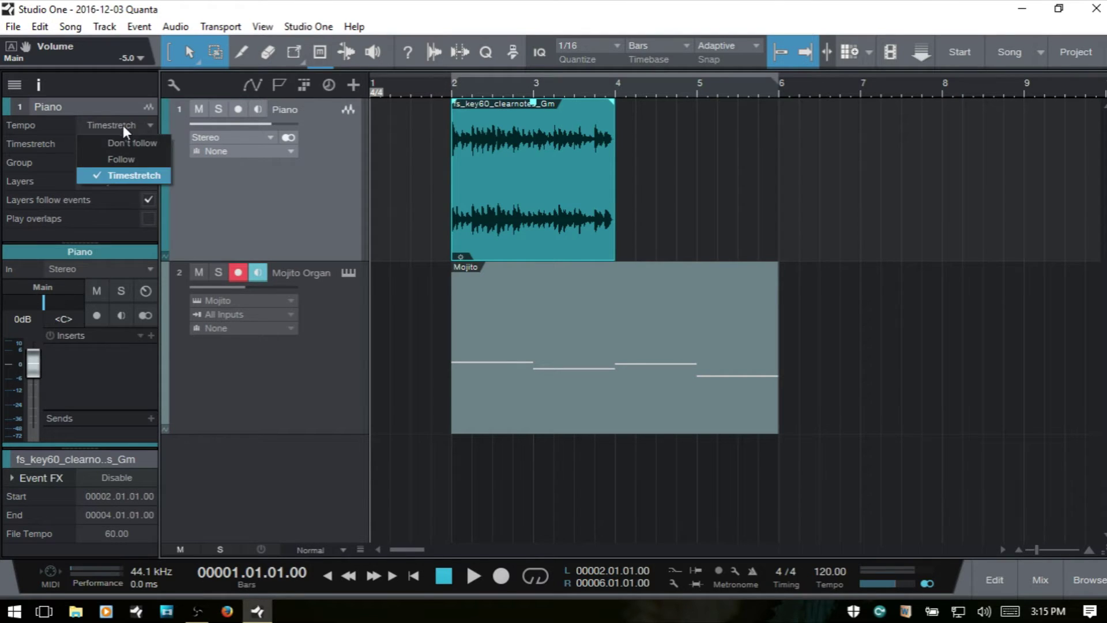
{"action": "left_click", "coordinate": [126, 153]}
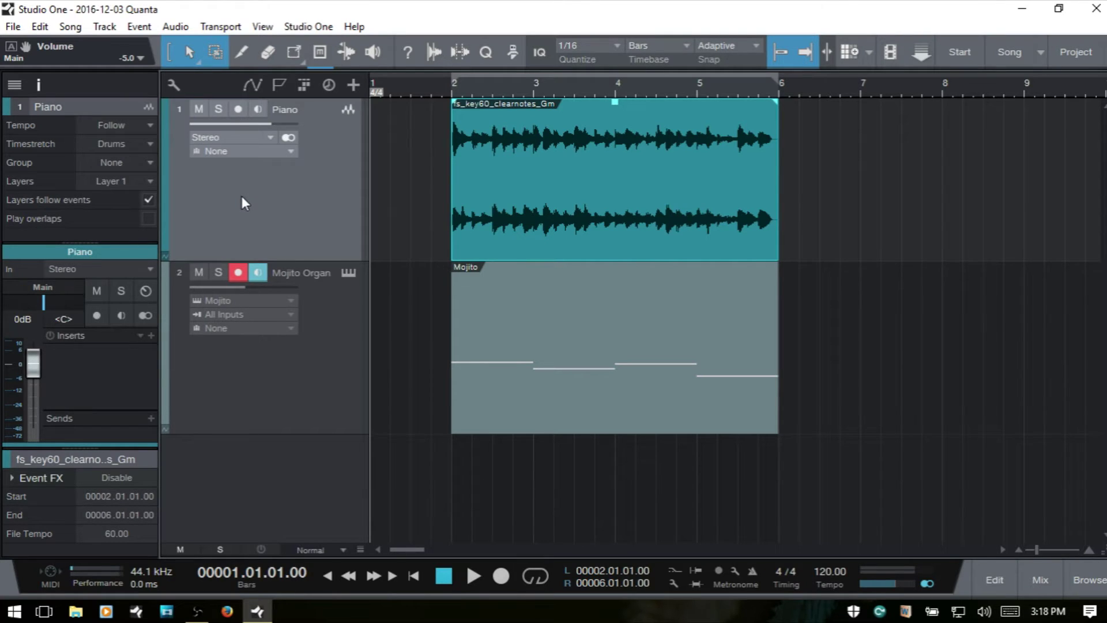
Add three new mono audio tracks and select Piano together with them
{"action": "key", "text": "t"}
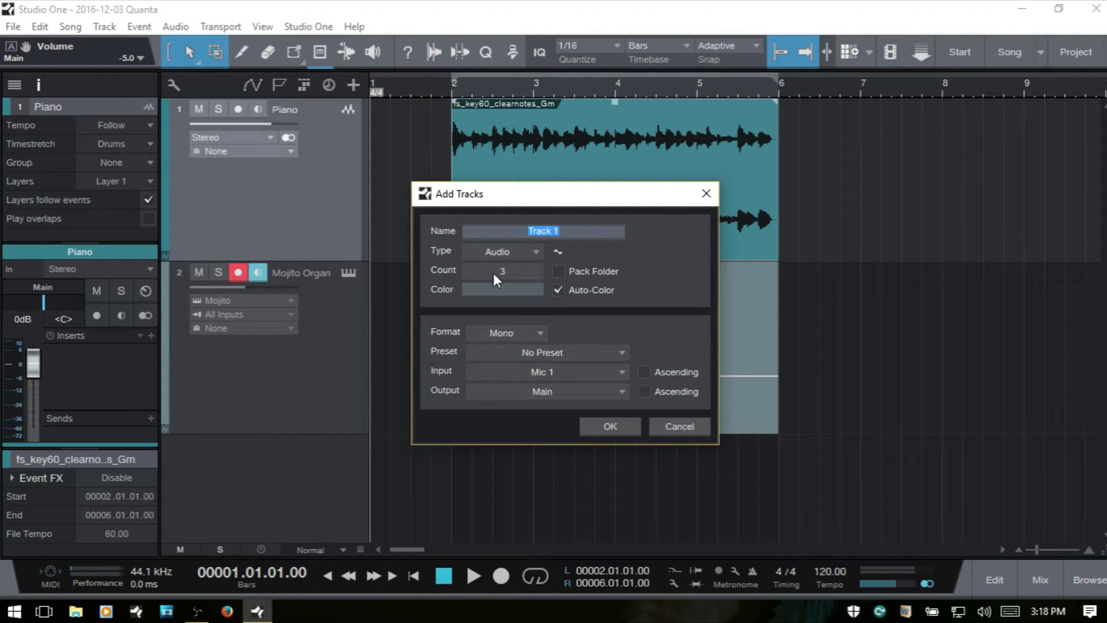
{"action": "left_click", "coordinate": [607, 427]}
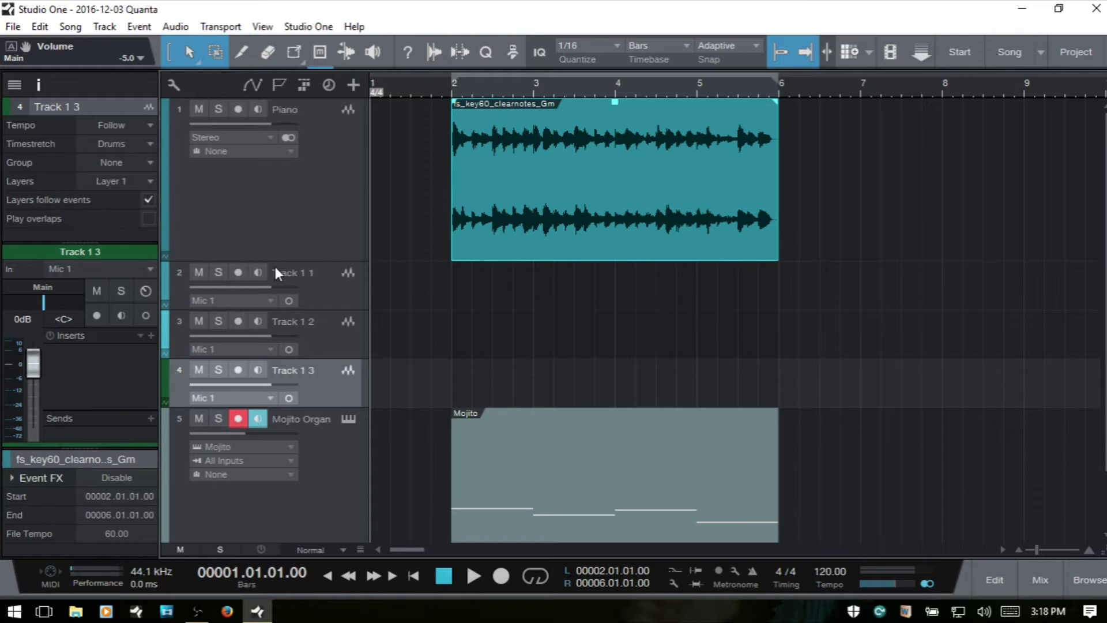
{"action": "left_click", "coordinate": [289, 211]}
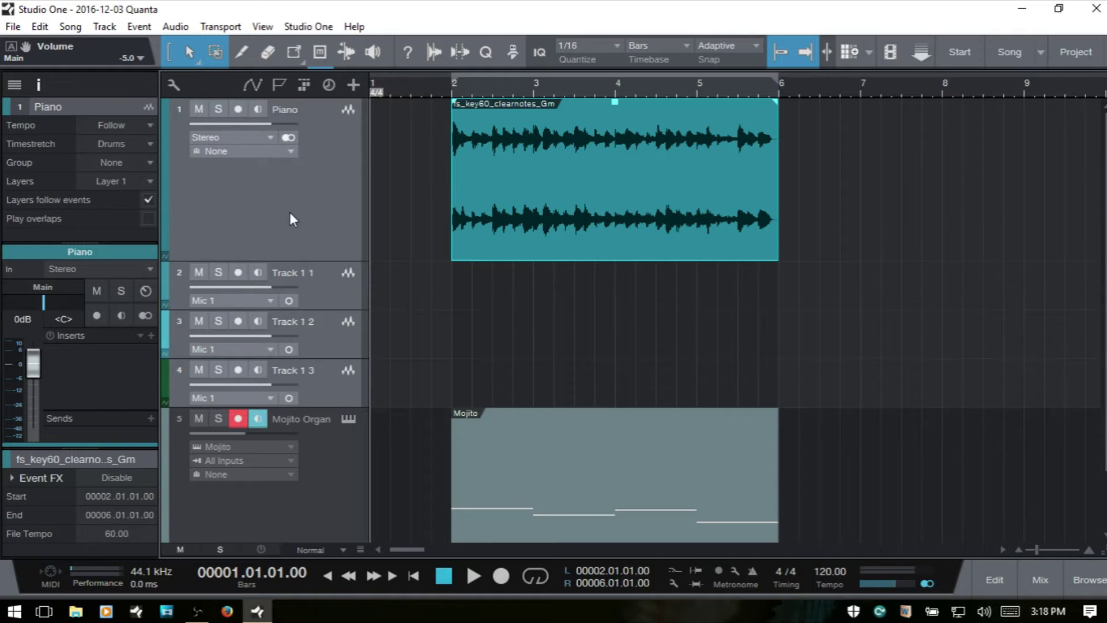
Group Piano and Tracks 1 1–1 3 with Group Selected Tracks from the context menu
{"action": "right_click", "coordinate": [290, 214]}
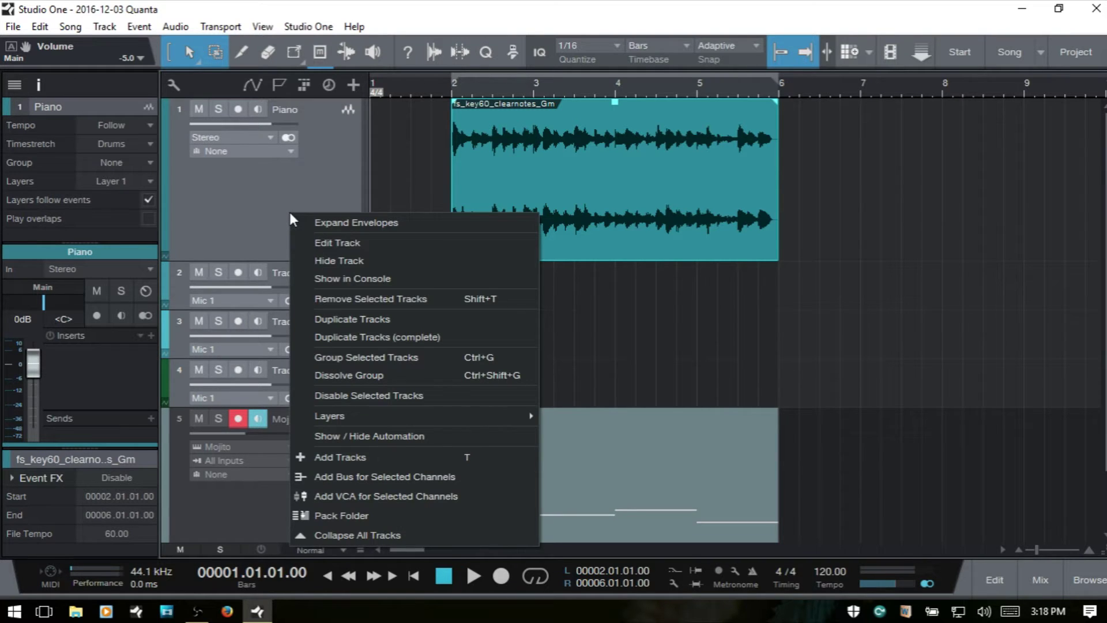
{"action": "left_click", "coordinate": [399, 358]}
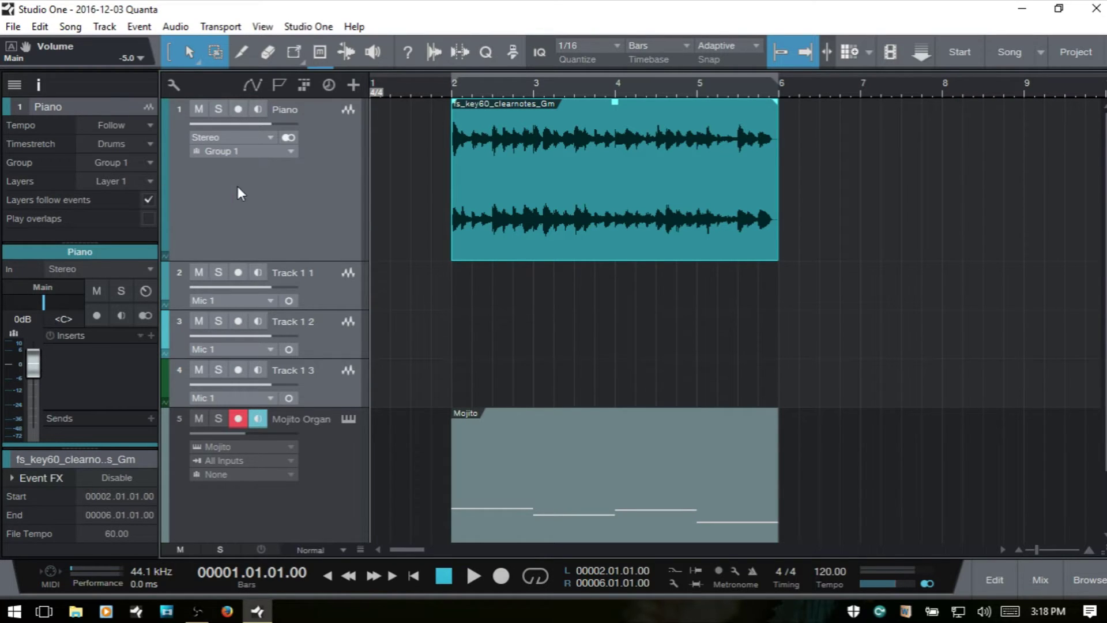
Toggle Solo, Mute and Record on Track 1 1 to test the group linking
{"action": "left_click", "coordinate": [218, 272]}
{"action": "left_click", "coordinate": [218, 273]}
{"action": "left_click", "coordinate": [199, 272]}
{"action": "left_click", "coordinate": [198, 272]}
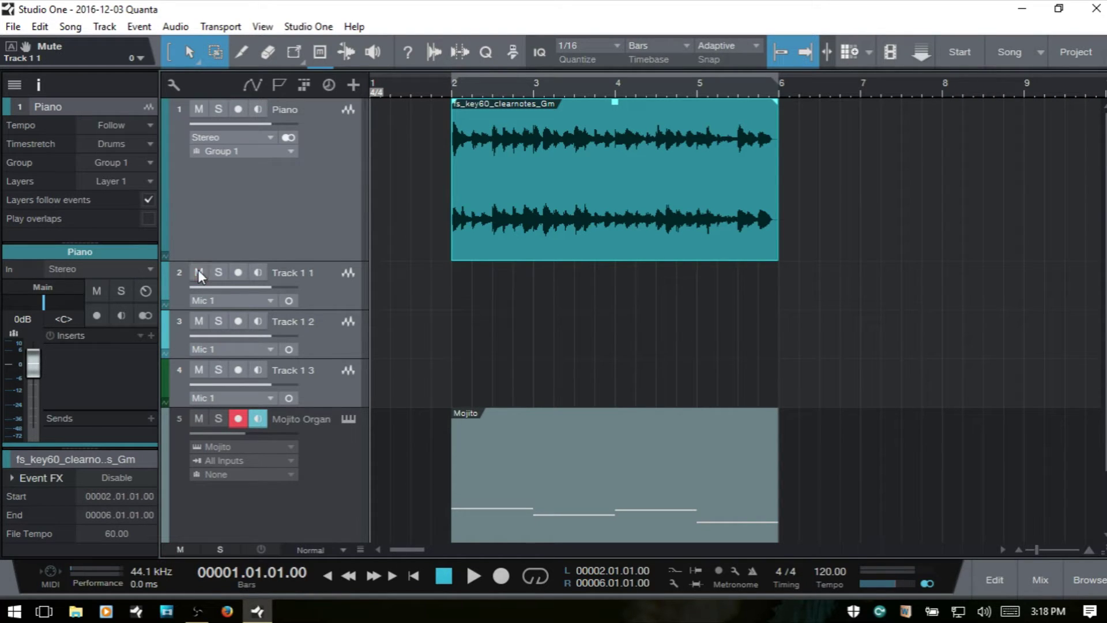
{"action": "left_click", "coordinate": [236, 272]}
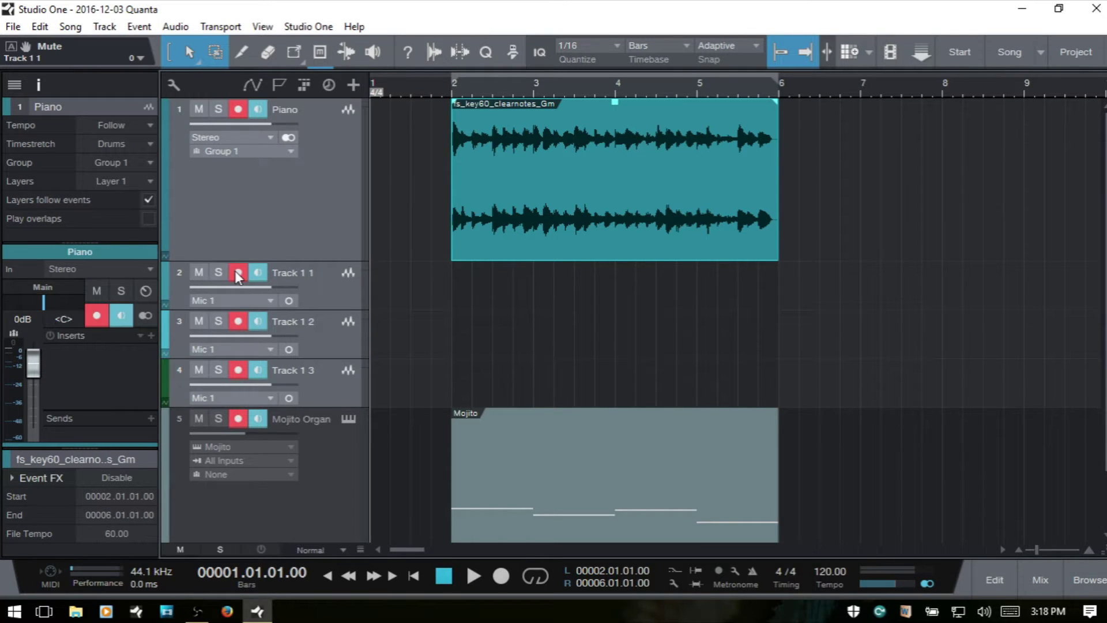
{"action": "left_click", "coordinate": [236, 272]}
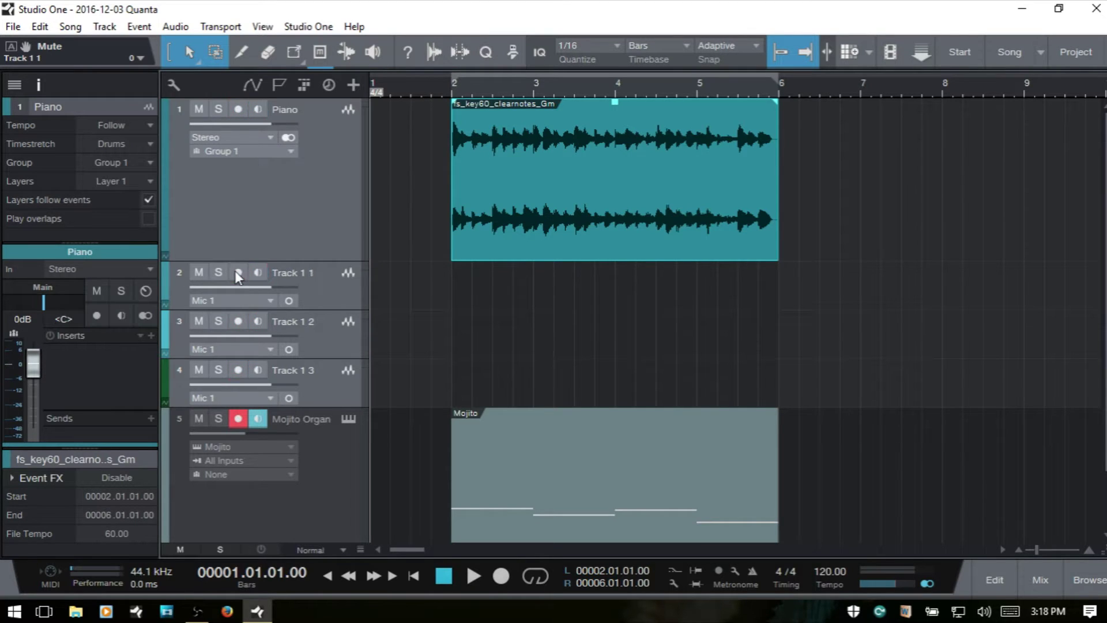
Take the Piano track out of Group 1 via its Inspector Group setting, then put it back
{"action": "left_click", "coordinate": [150, 163]}
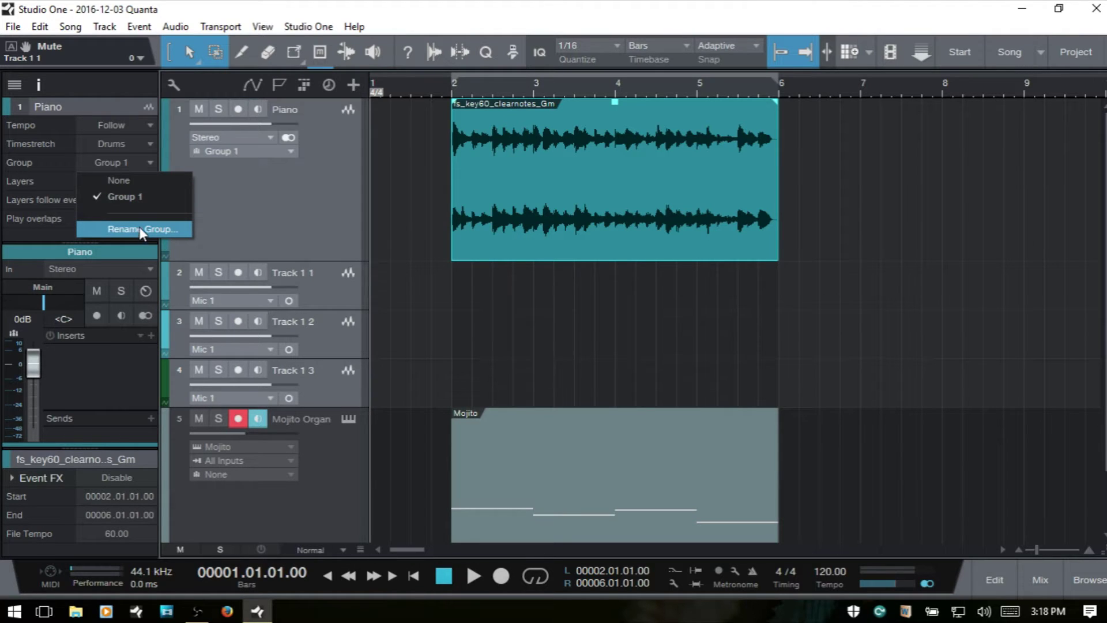
{"action": "left_click", "coordinate": [142, 196]}
{"action": "left_click", "coordinate": [123, 162]}
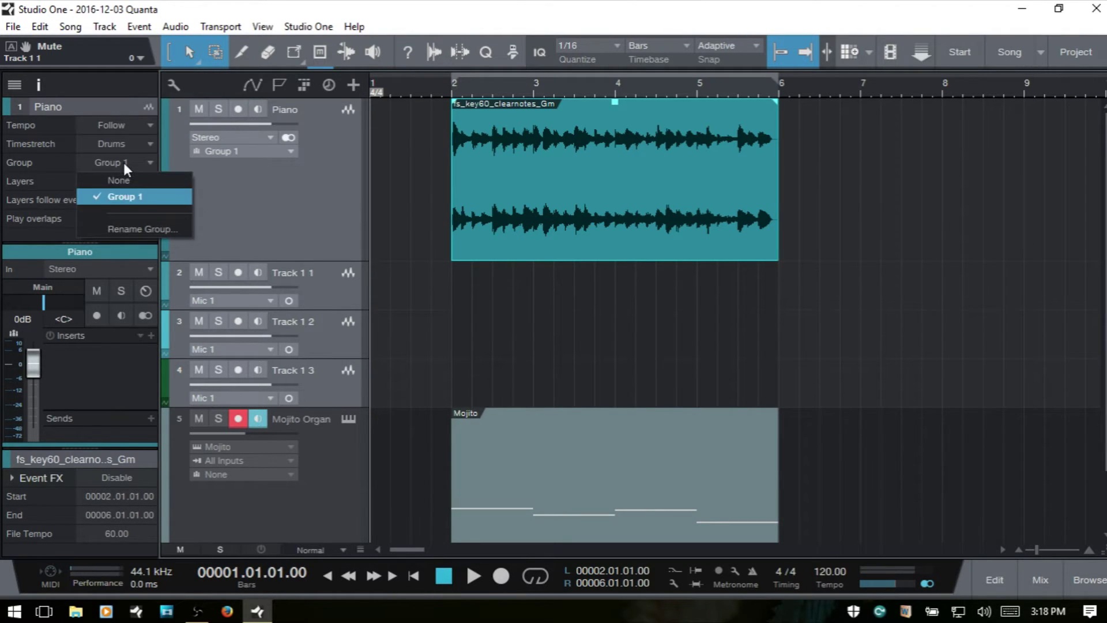
{"action": "left_click", "coordinate": [128, 181]}
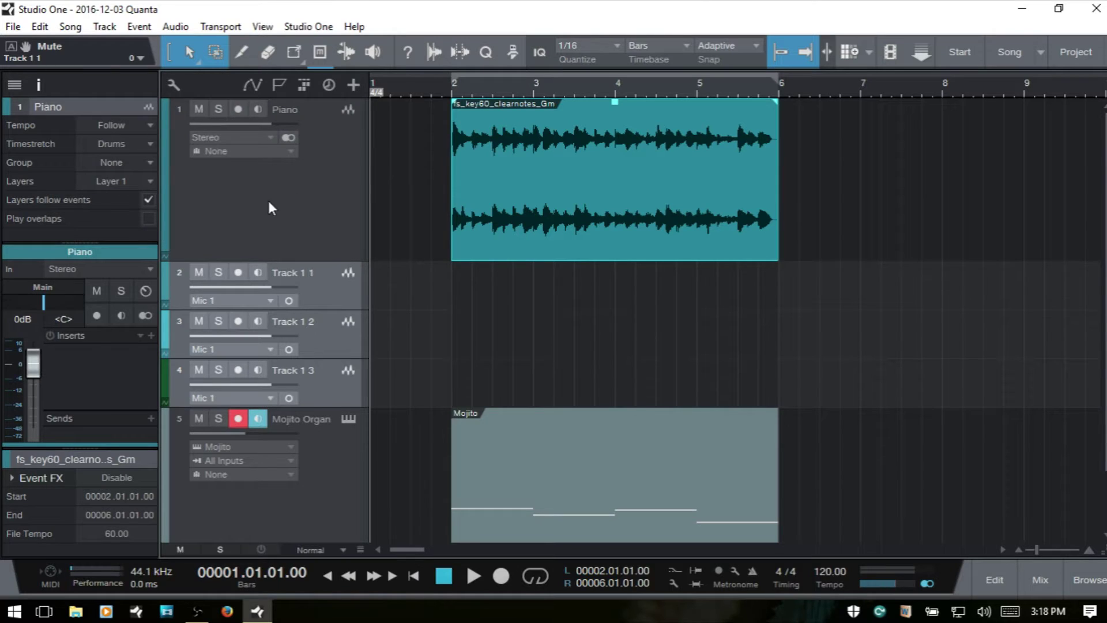
{"action": "left_click", "coordinate": [147, 165]}
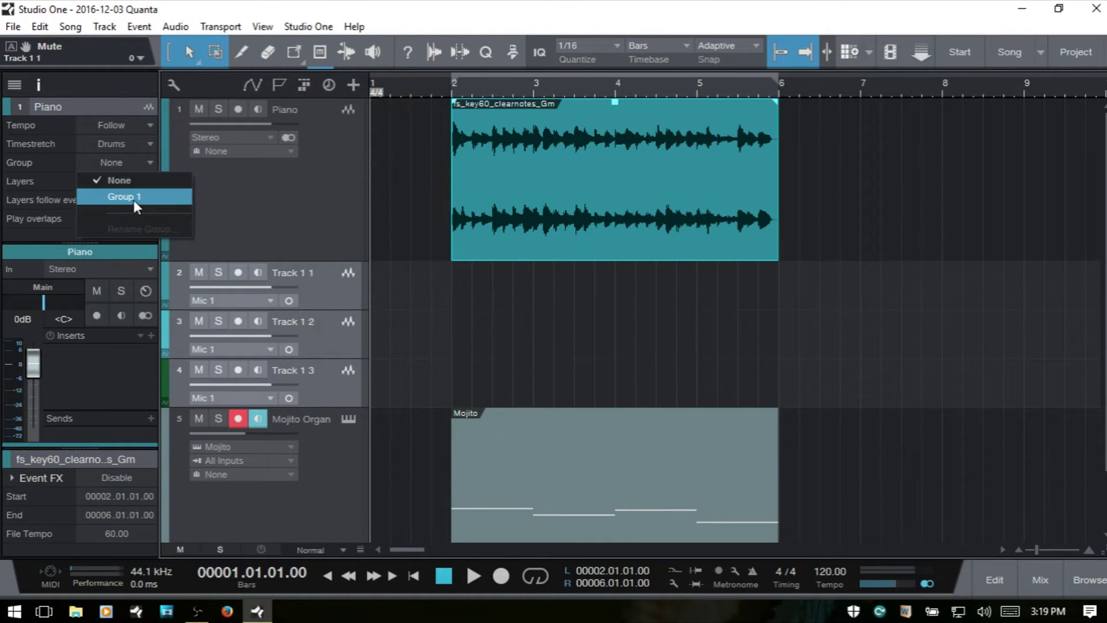
{"action": "left_click", "coordinate": [142, 196]}
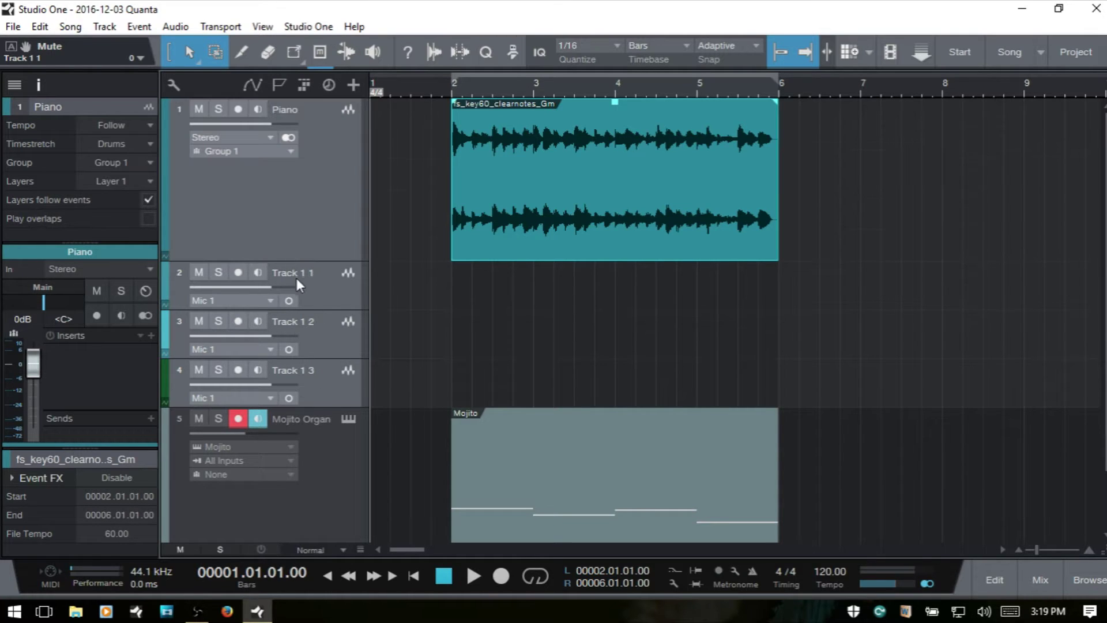
Compare with Track 1 1's settings, then set Piano's Group to None
{"action": "left_click", "coordinate": [321, 295]}
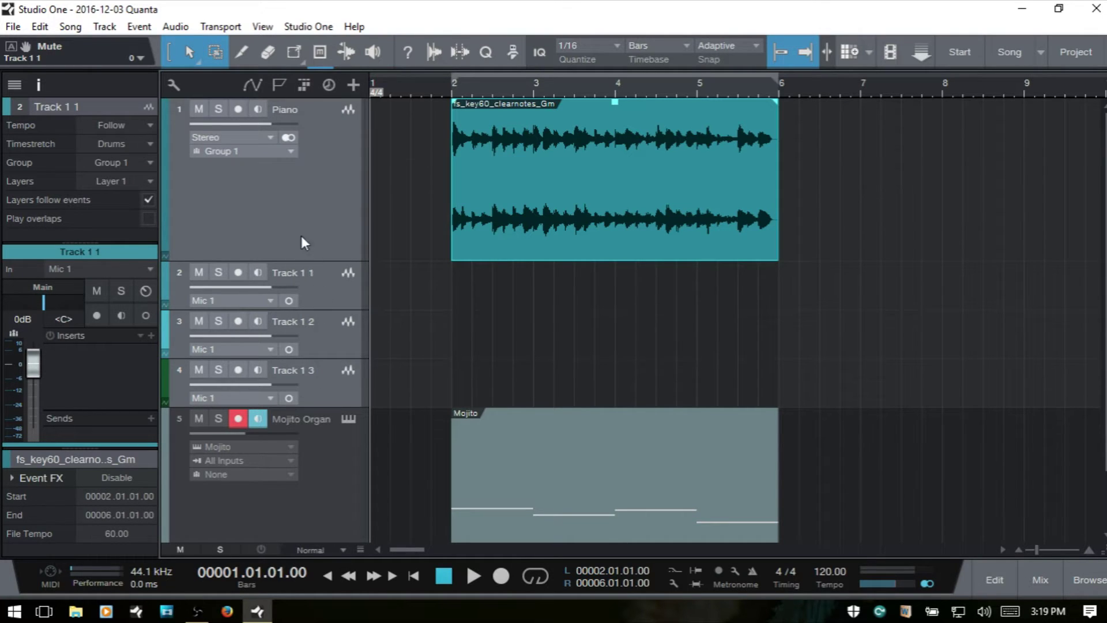
{"action": "left_click", "coordinate": [291, 217]}
{"action": "left_click", "coordinate": [143, 162]}
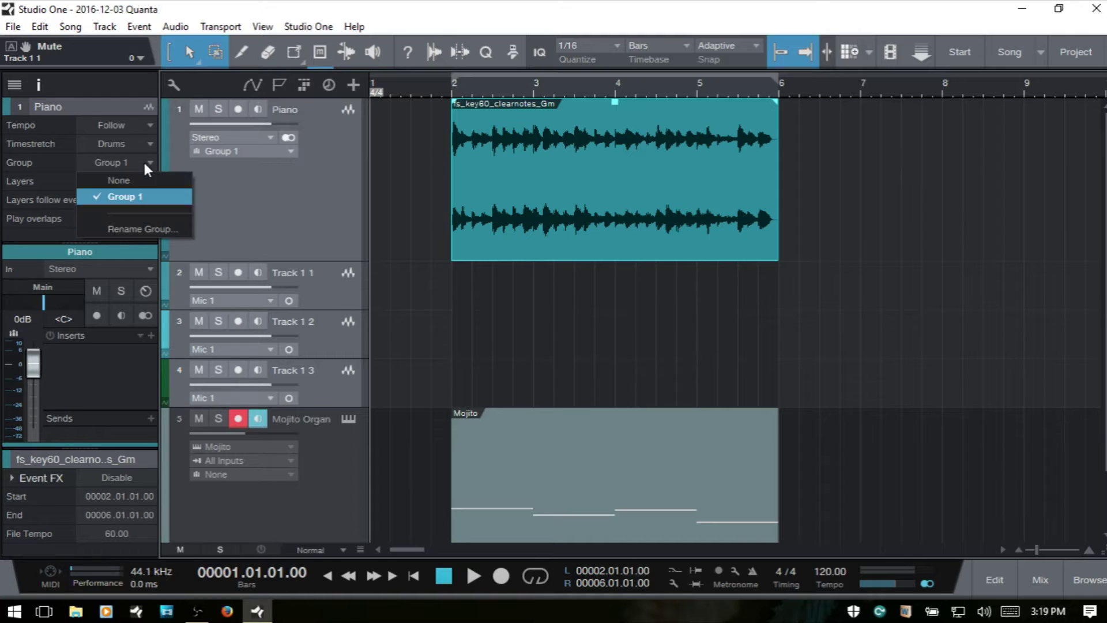
{"action": "left_click", "coordinate": [133, 179]}
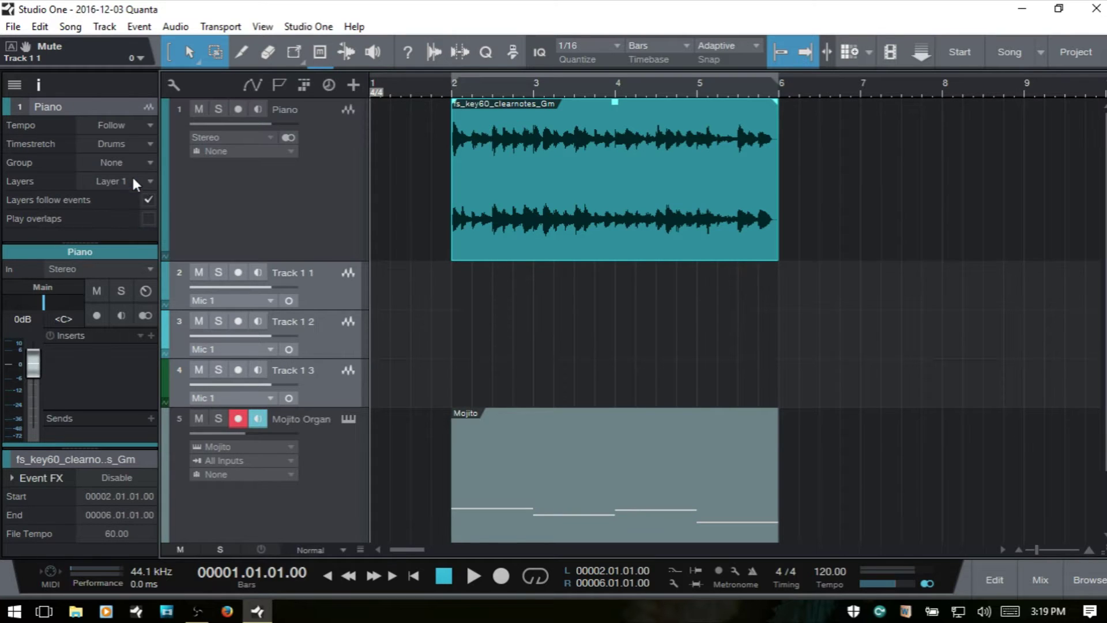
{"action": "left_click", "coordinate": [314, 295]}
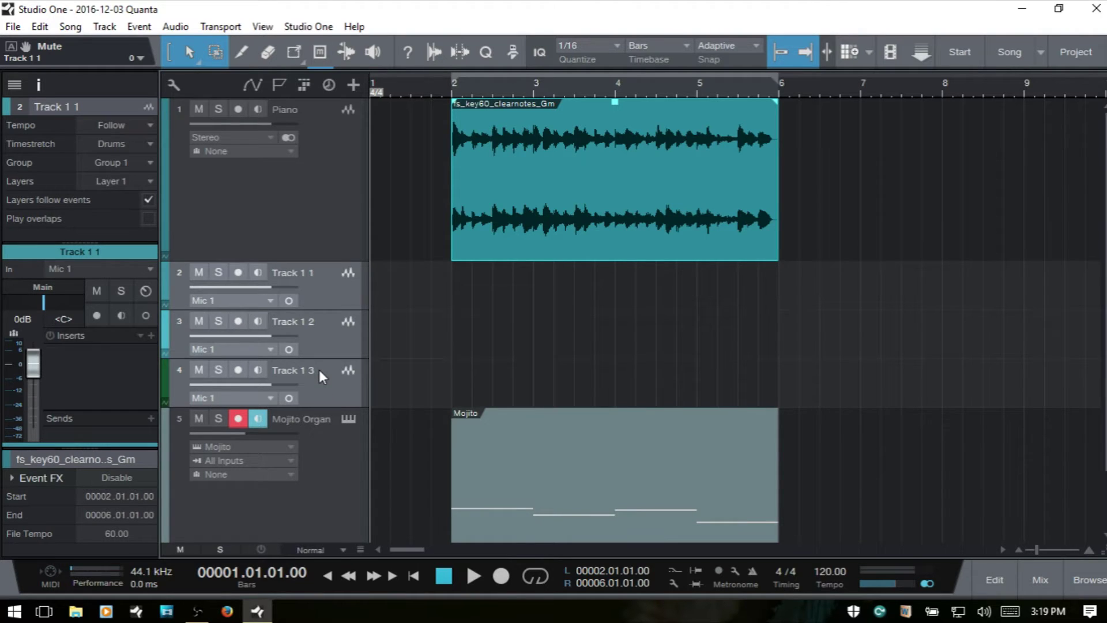
Delete the three Mic 1 tracks and duplicate Piano's layer as Layer 2, enlarging the lane
{"action": "key", "text": "Delete"}
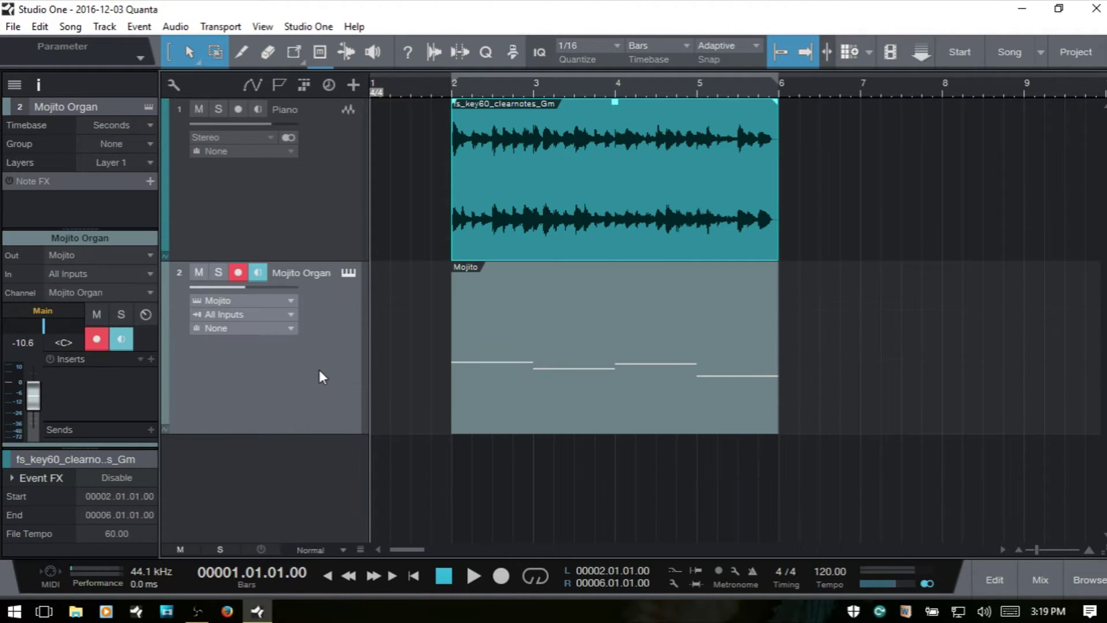
{"action": "left_click", "coordinate": [256, 214]}
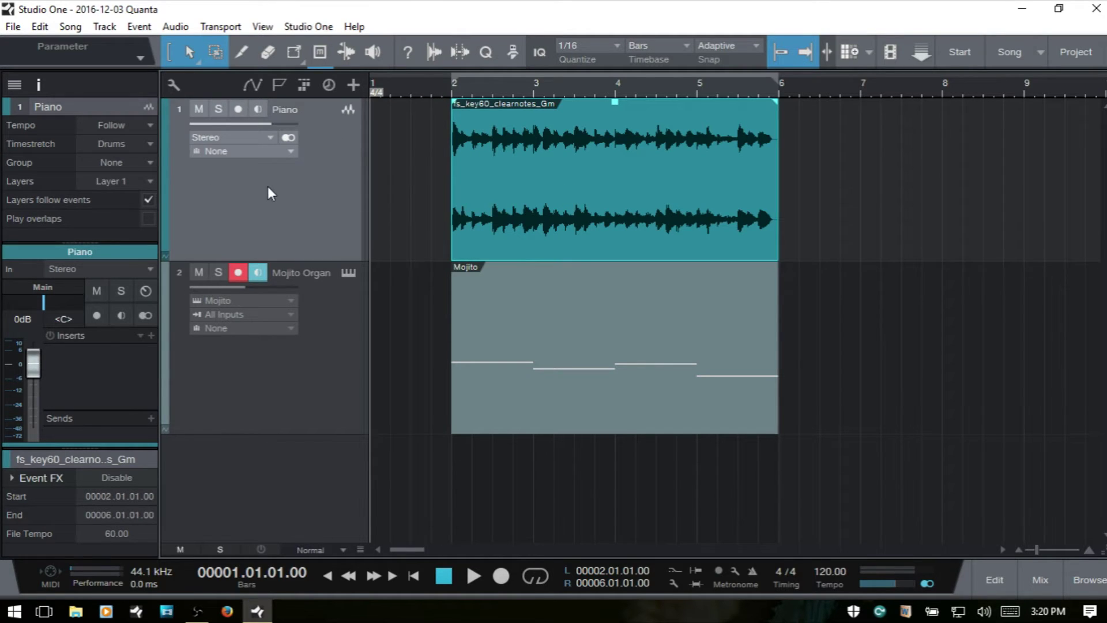
{"action": "left_click", "coordinate": [149, 182]}
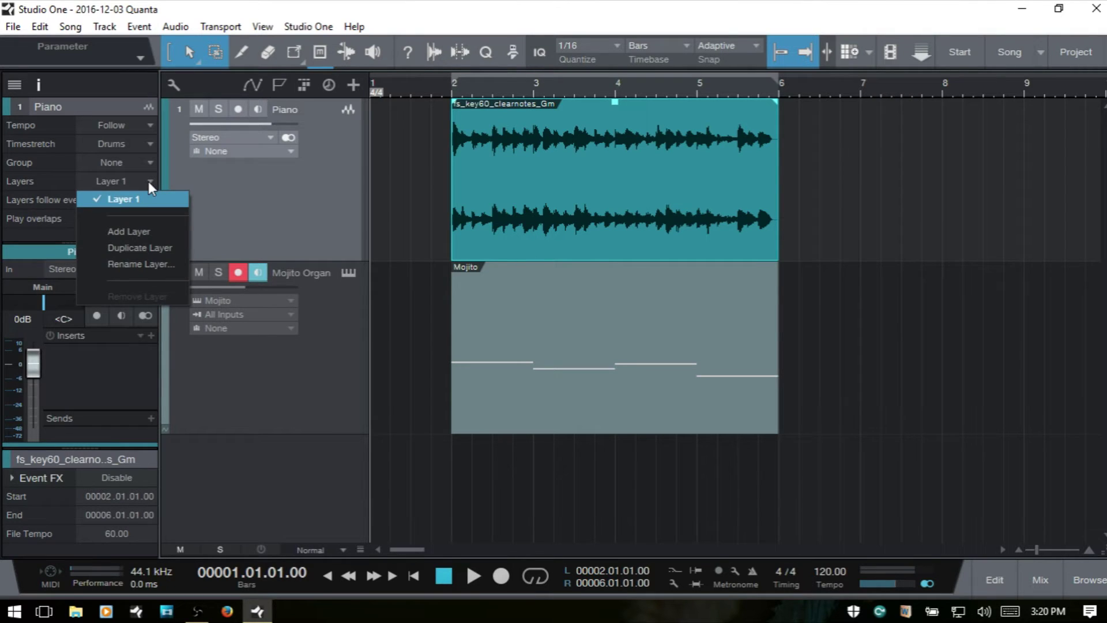
{"action": "left_click", "coordinate": [132, 248]}
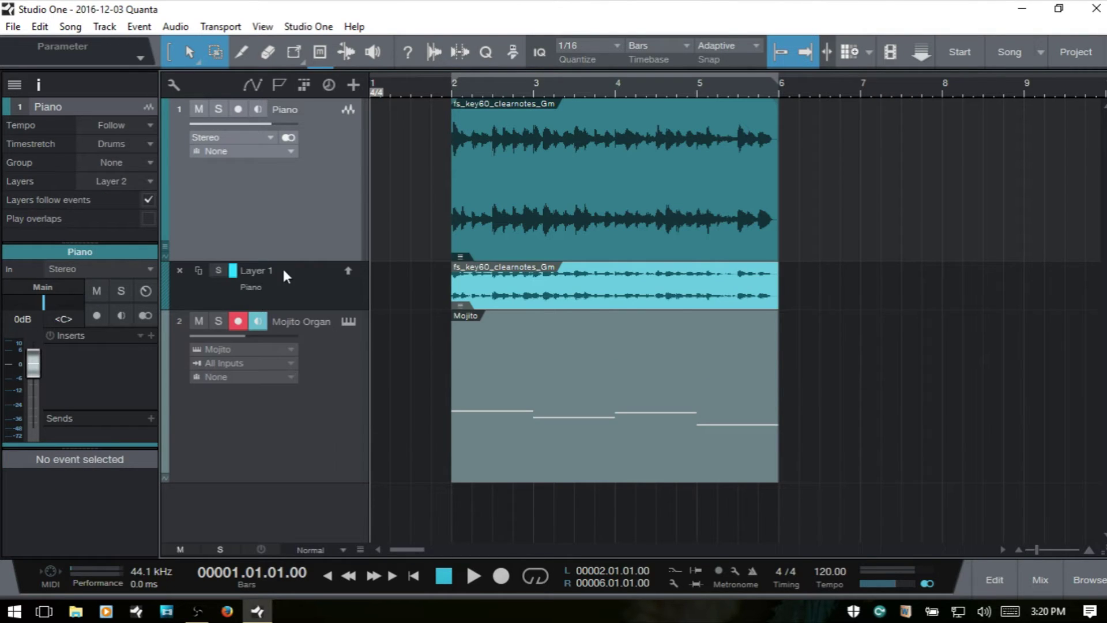
{"action": "left_click_drag", "start_coordinate": [296, 308], "coordinate": [294, 407]}
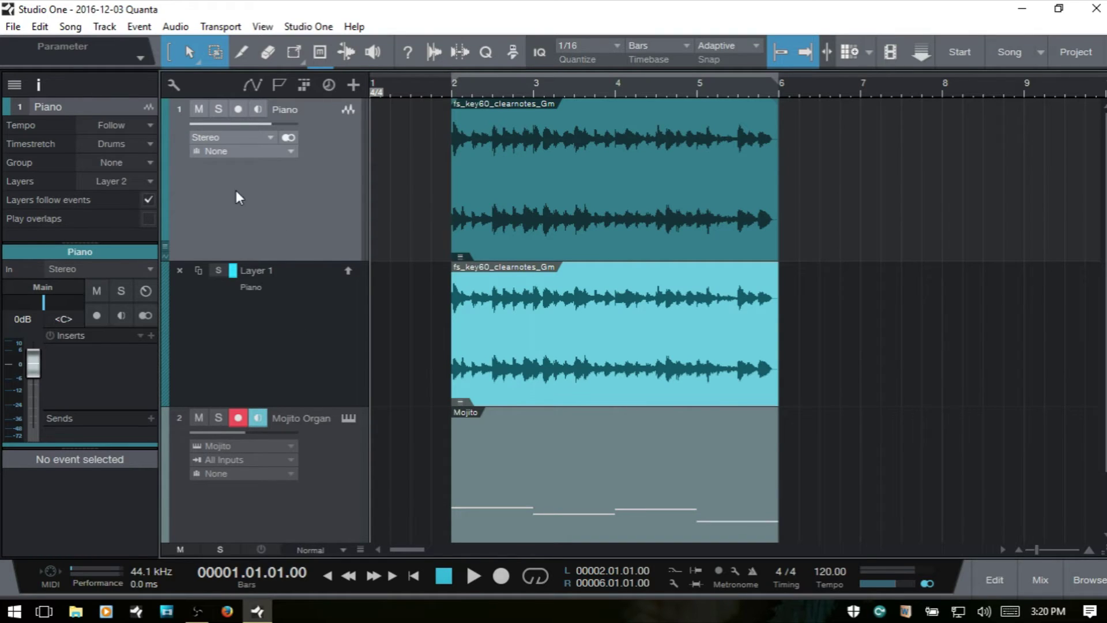
Remove Layer 1 from the Piano track
{"action": "left_click", "coordinate": [151, 180]}
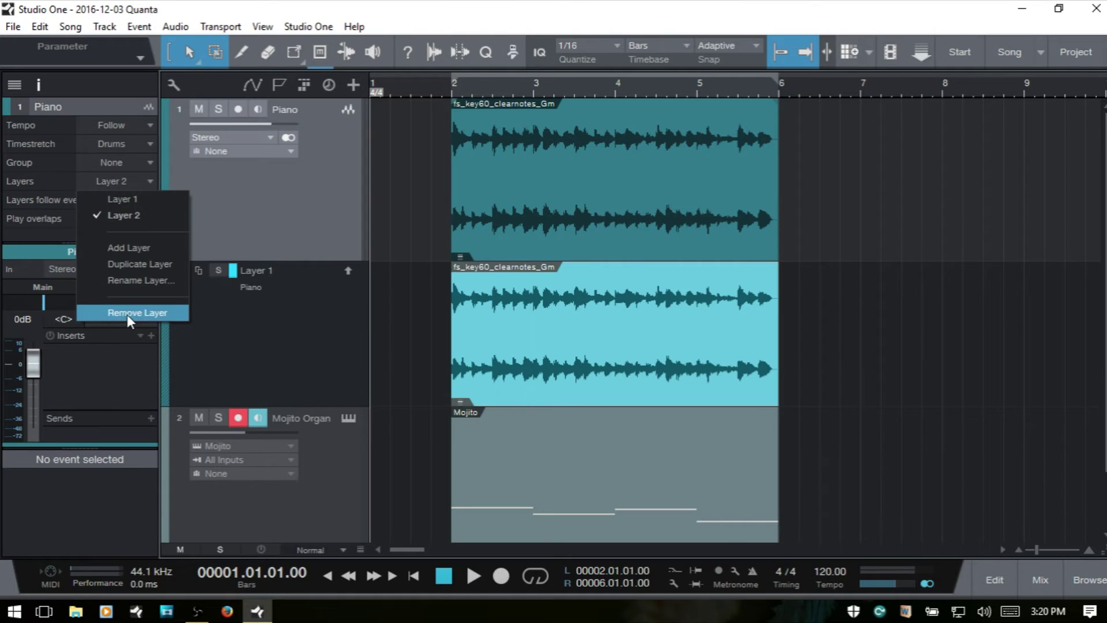
{"action": "left_click", "coordinate": [281, 334]}
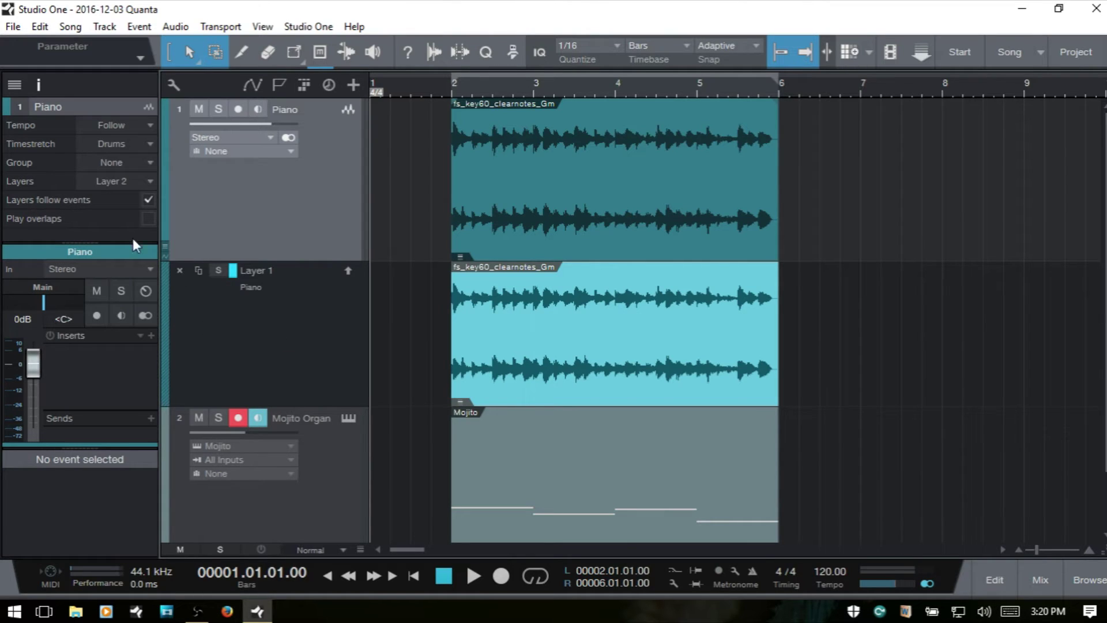
{"action": "left_click", "coordinate": [178, 267]}
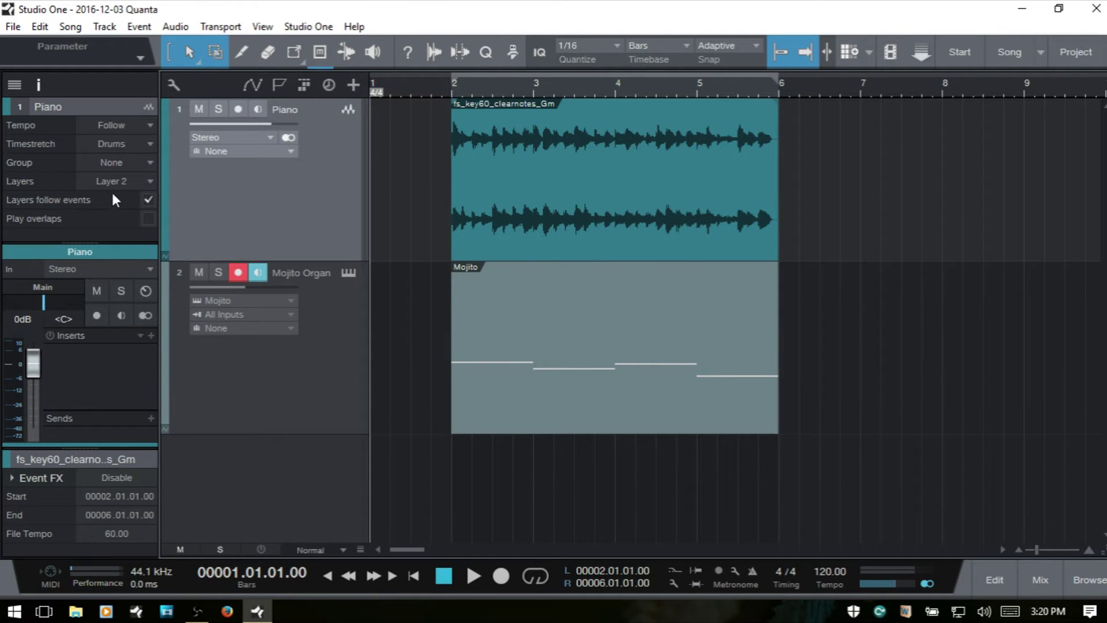
Duplicate Layer 2, test-move the Piano event to bar 6 and undo, then collapse the layer lane
{"action": "left_click", "coordinate": [149, 181]}
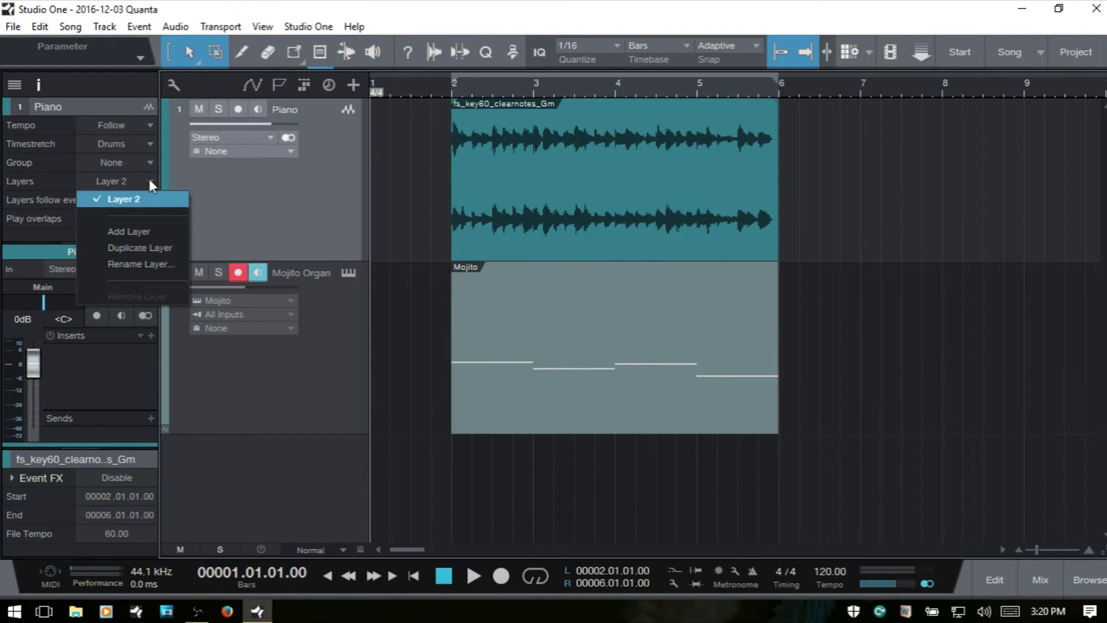
{"action": "left_click", "coordinate": [157, 248]}
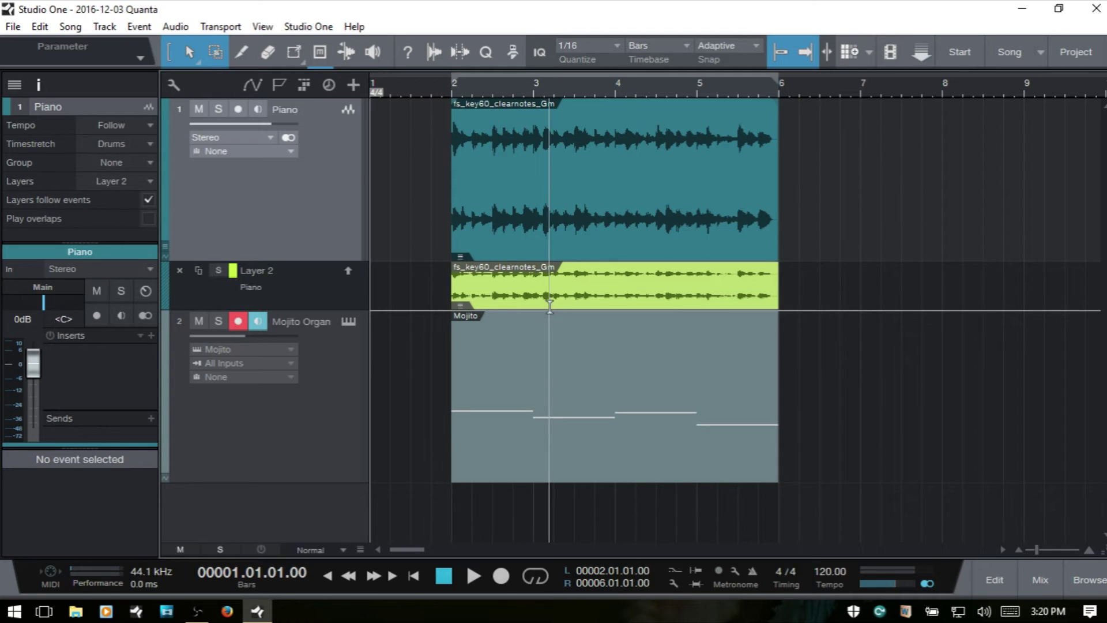
{"action": "left_click_drag", "start_coordinate": [580, 218], "coordinate": [880, 219]}
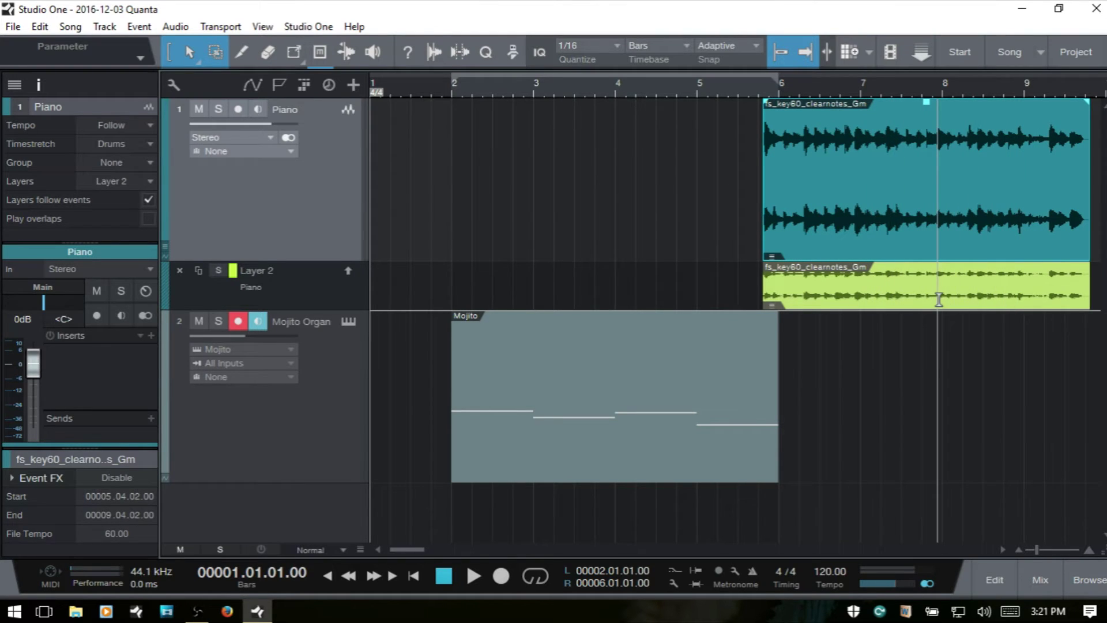
{"action": "key", "text": "ctrl+z"}
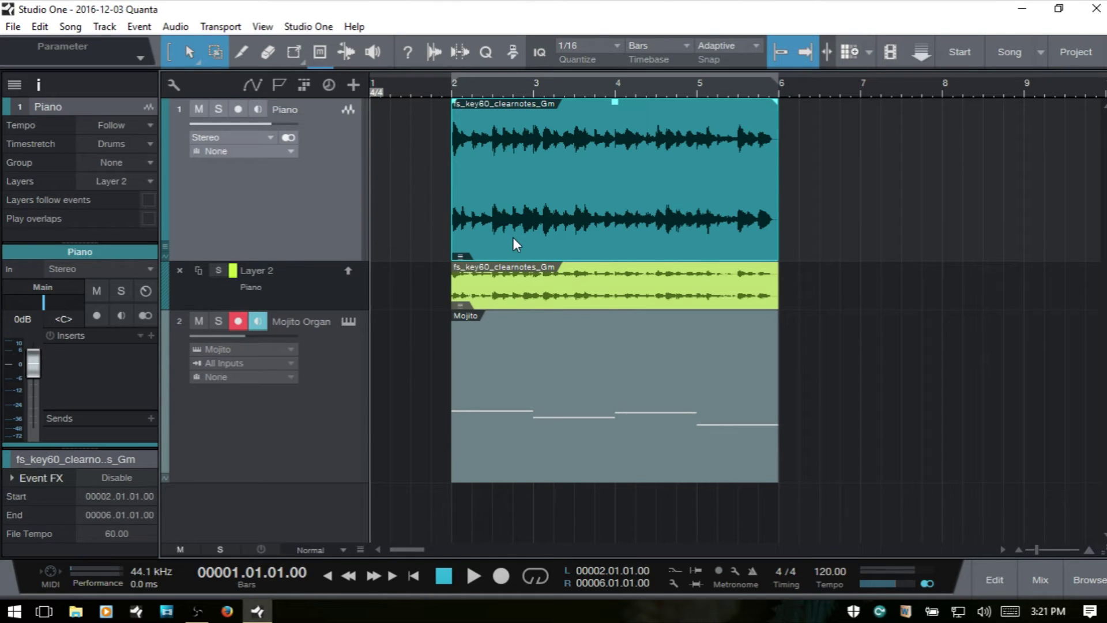
{"action": "left_click_drag", "start_coordinate": [503, 244], "coordinate": [850, 231]}
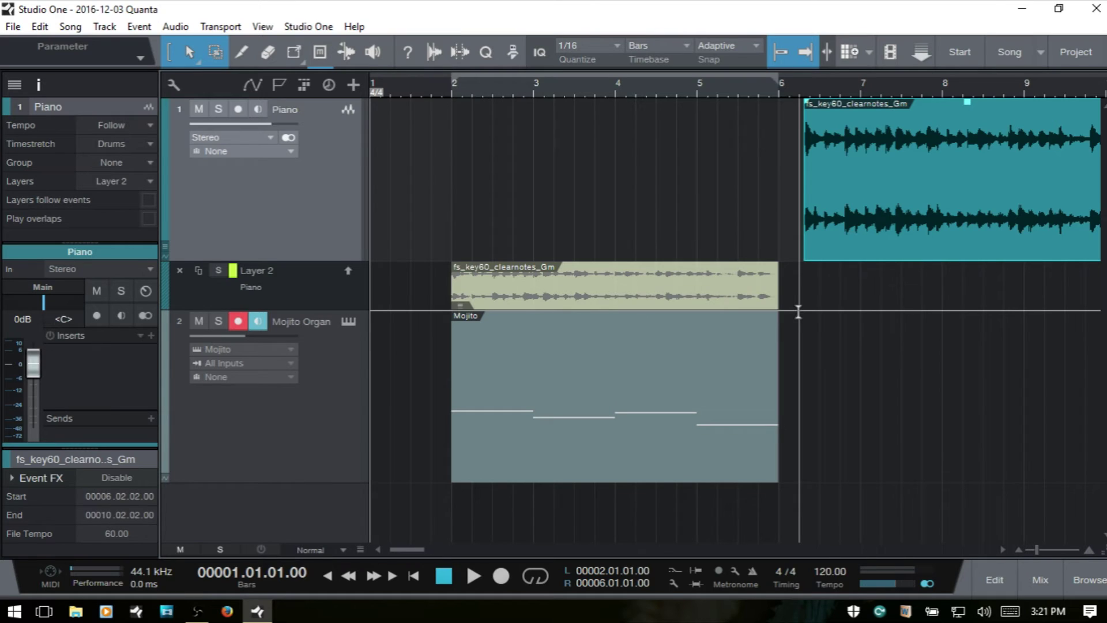
{"action": "key", "text": "ctrl+z"}
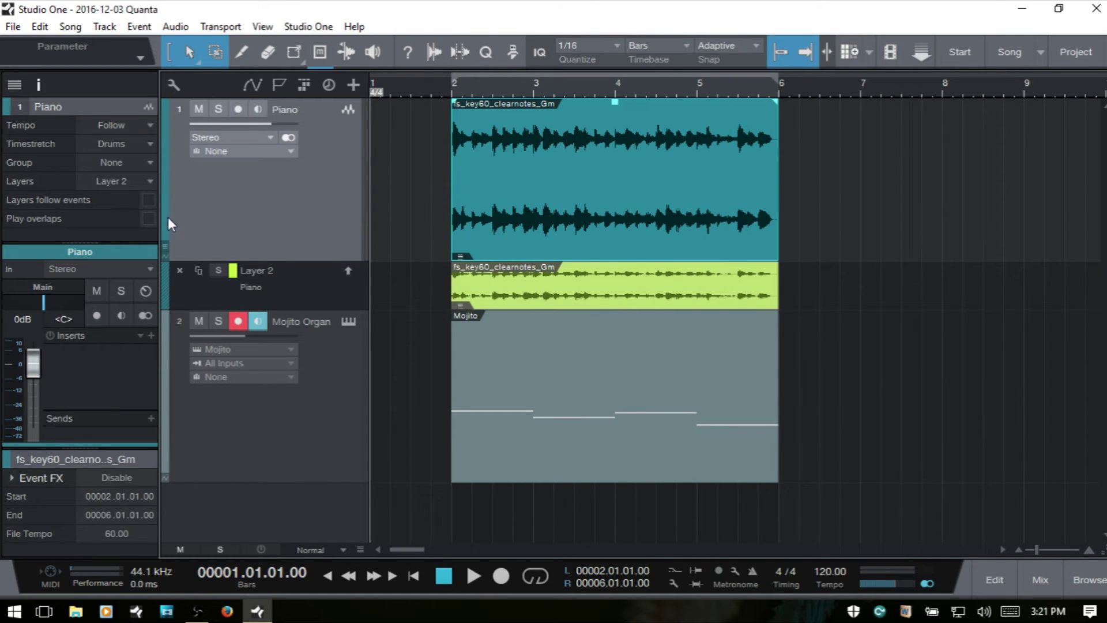
{"action": "left_click", "coordinate": [180, 270]}
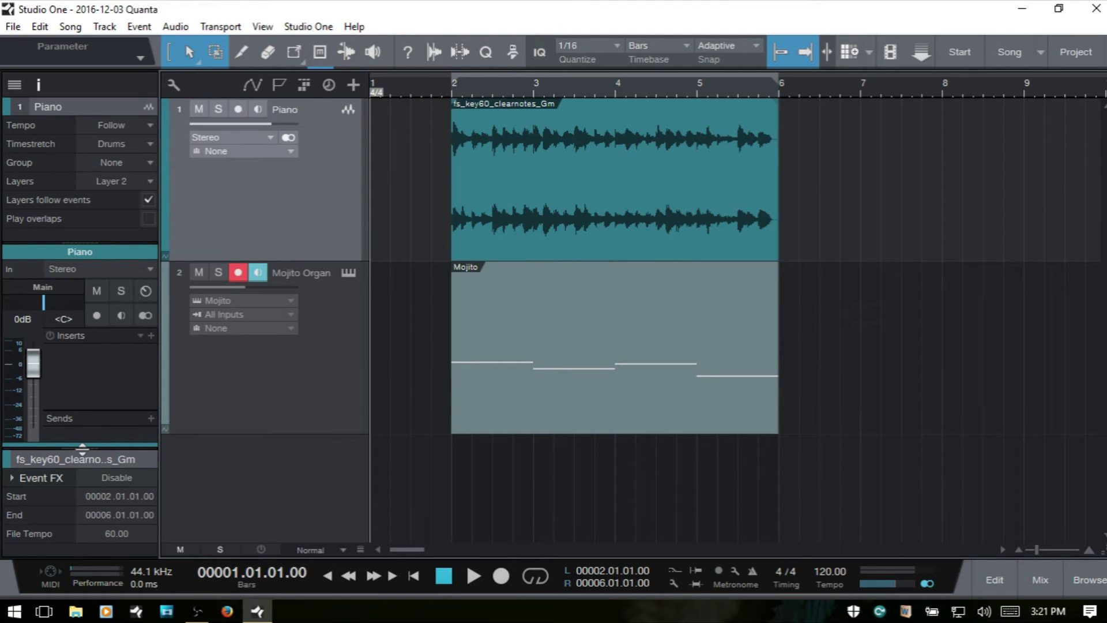
Enlarge the Inspector to reveal Piano's Delay, Automation and Parameter rows
{"action": "left_click_drag", "start_coordinate": [82, 449], "coordinate": [81, 531]}
{"action": "left_click_drag", "start_coordinate": [76, 271], "coordinate": [76, 339]}
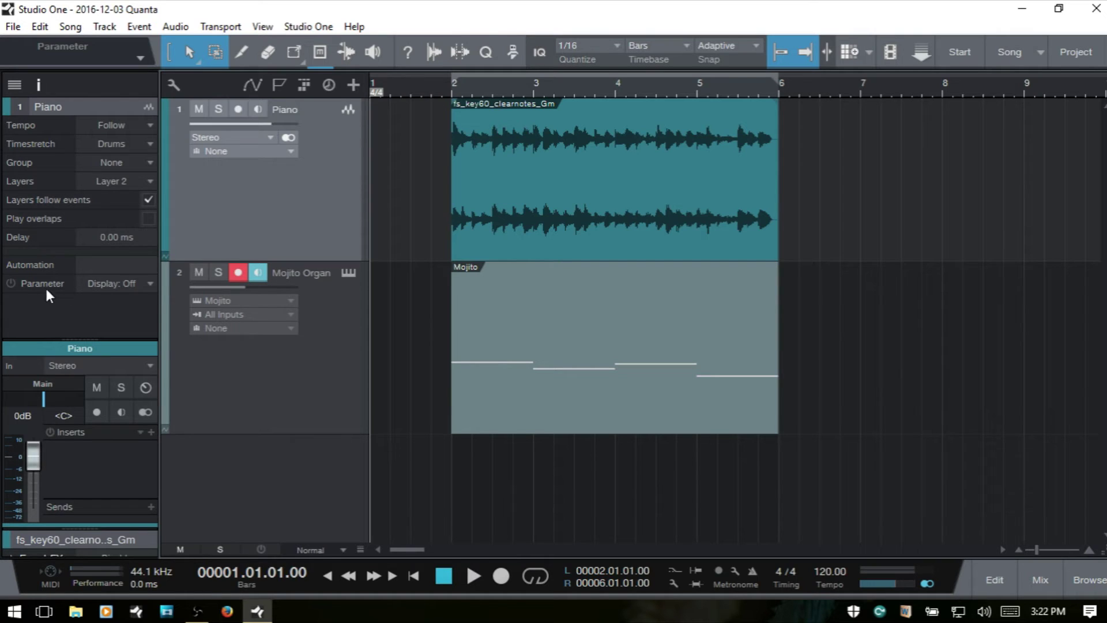
Show the Piano track's Pan automation and set its automation mode to Touch
{"action": "left_click", "coordinate": [151, 283]}
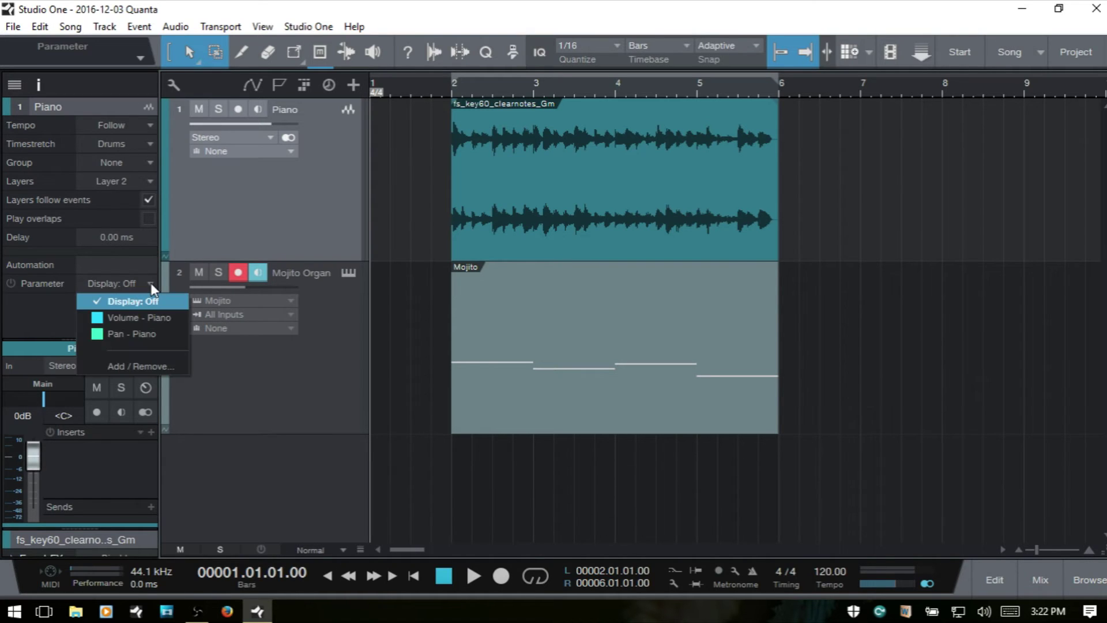
{"action": "left_click", "coordinate": [143, 335]}
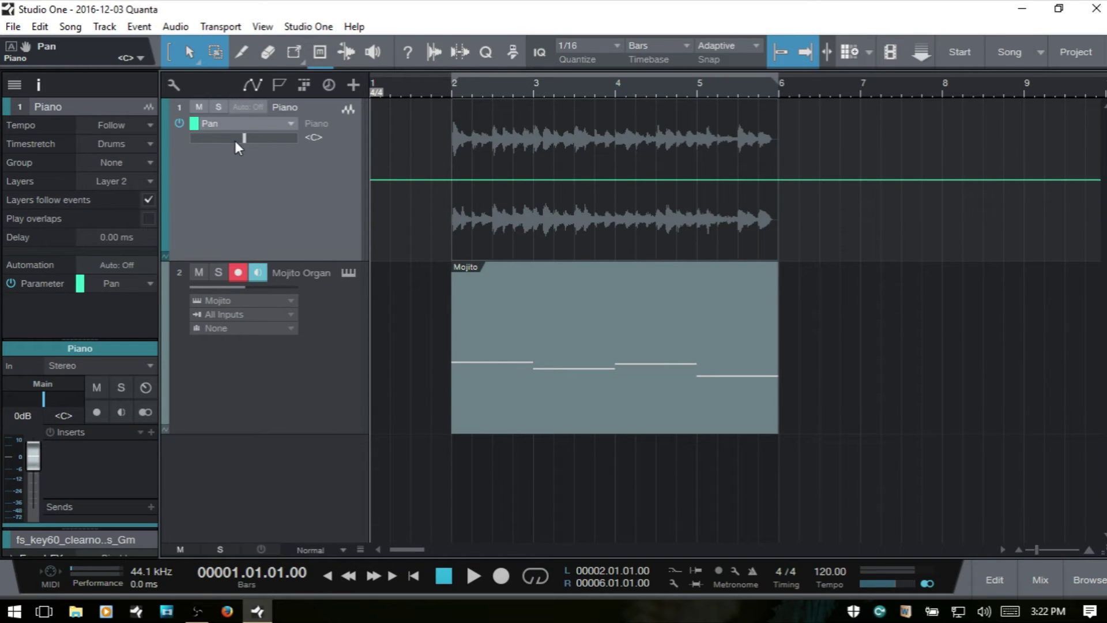
{"action": "left_click", "coordinate": [119, 264]}
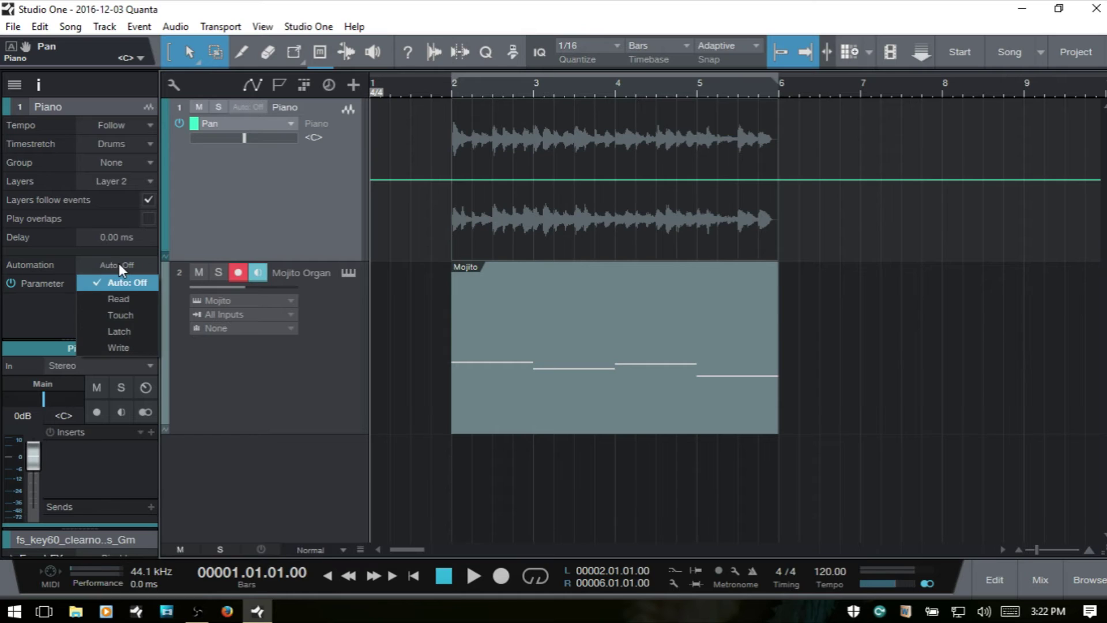
{"action": "left_click", "coordinate": [122, 316]}
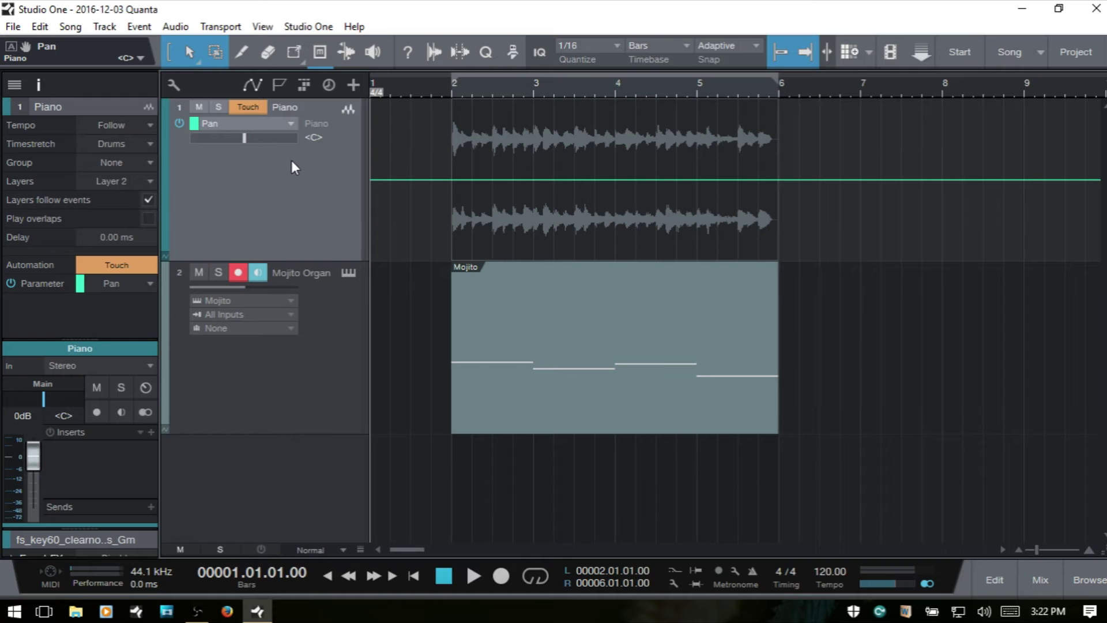
Record a pan move during playback, then erase the pan points and set Display to Off
{"action": "key", "text": "space"}
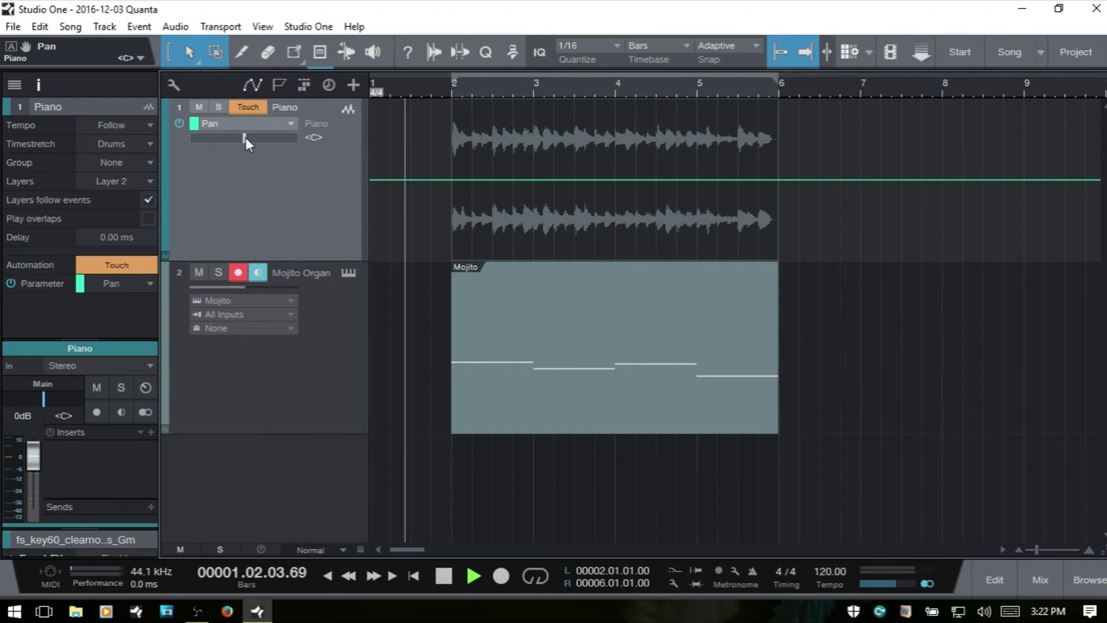
{"action": "mouse_move", "coordinate": [244, 137]}
{"action": "left_mouse_down"}
{"action": "mouse_move", "coordinate": [290, 145]}
{"action": "mouse_move", "coordinate": [206, 147]}
{"action": "mouse_move", "coordinate": [285, 146]}
{"action": "mouse_move", "coordinate": [227, 147]}
{"action": "left_mouse_up"}
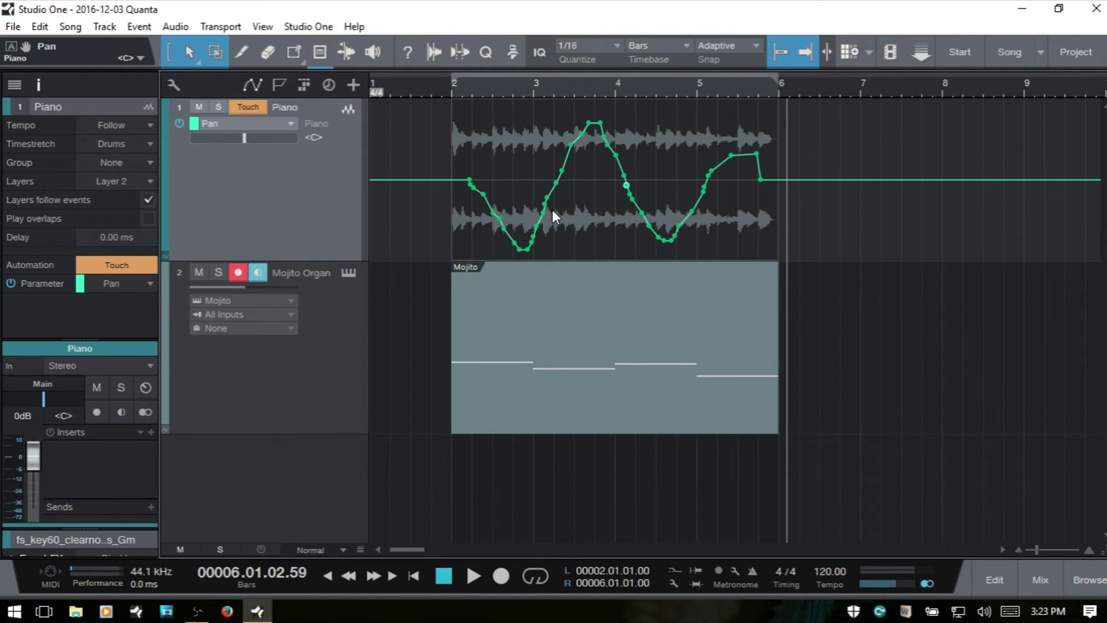
{"action": "left_click_drag", "start_coordinate": [421, 240], "coordinate": [829, 209]}
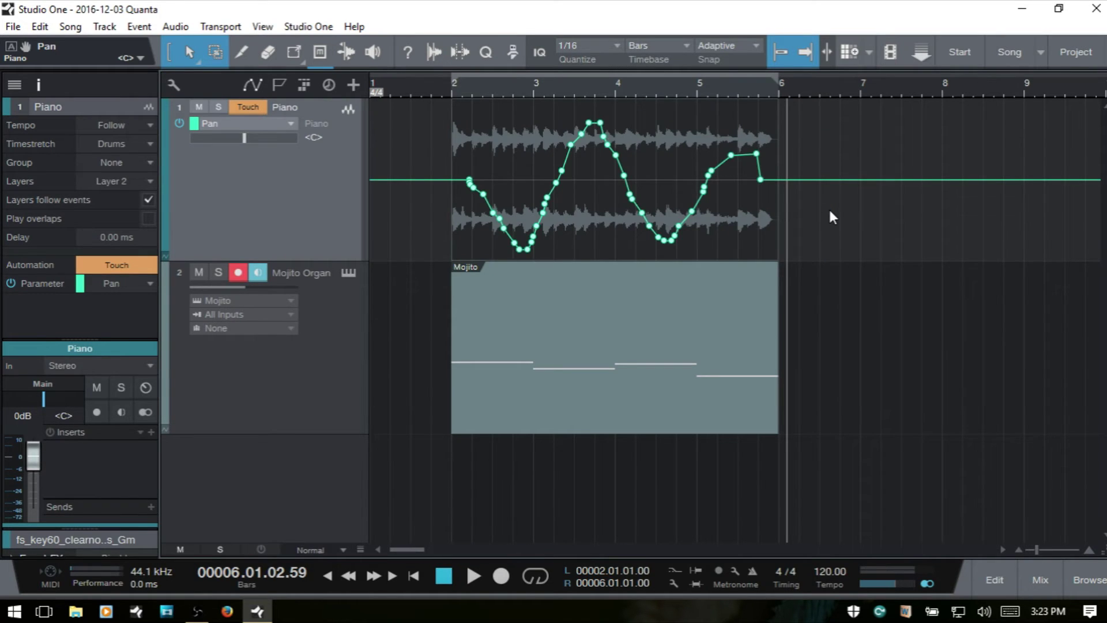
{"action": "key", "text": "Delete"}
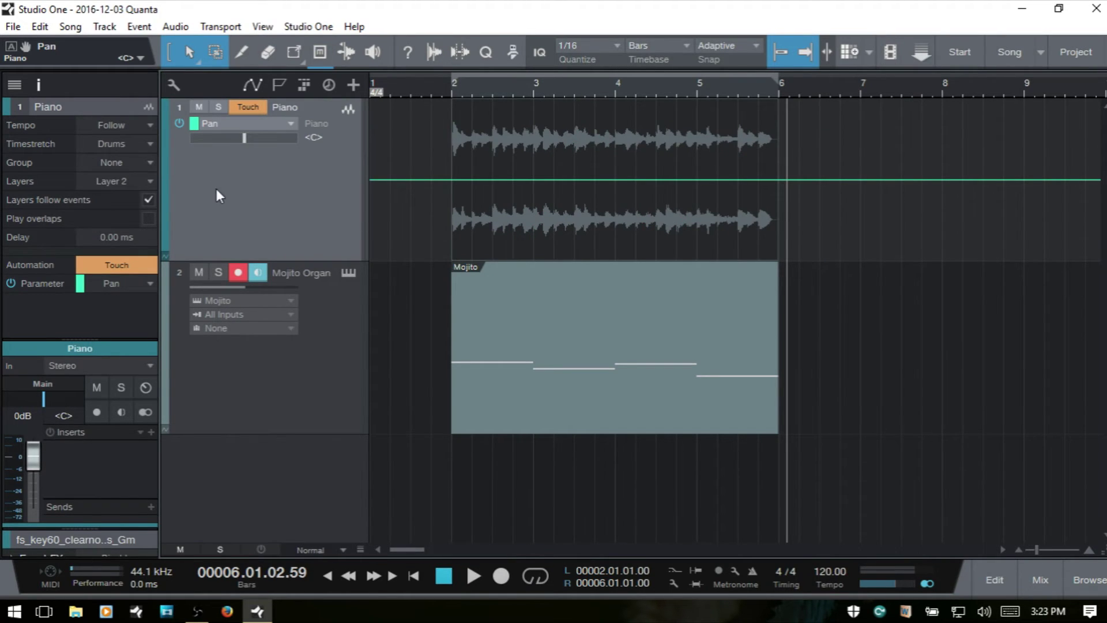
{"action": "left_click", "coordinate": [150, 284]}
{"action": "left_click", "coordinate": [143, 301]}
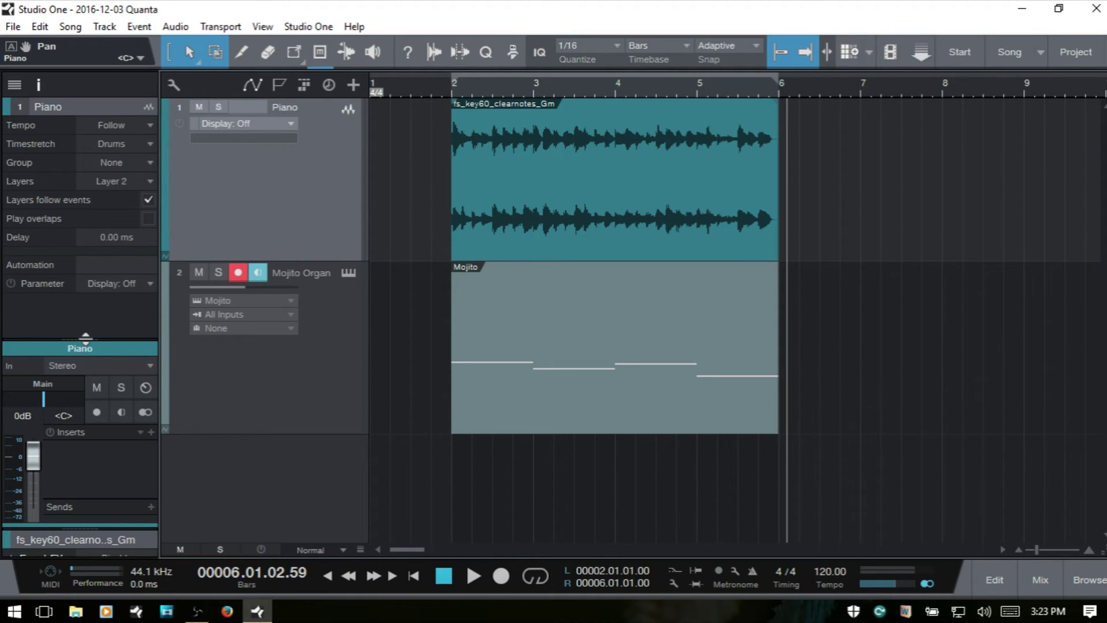
Enlarge the Piano channel strip, then in the Mixer lower its volume to -1.0 dB and recentre pan
{"action": "left_click_drag", "start_coordinate": [85, 338], "coordinate": [99, 116]}
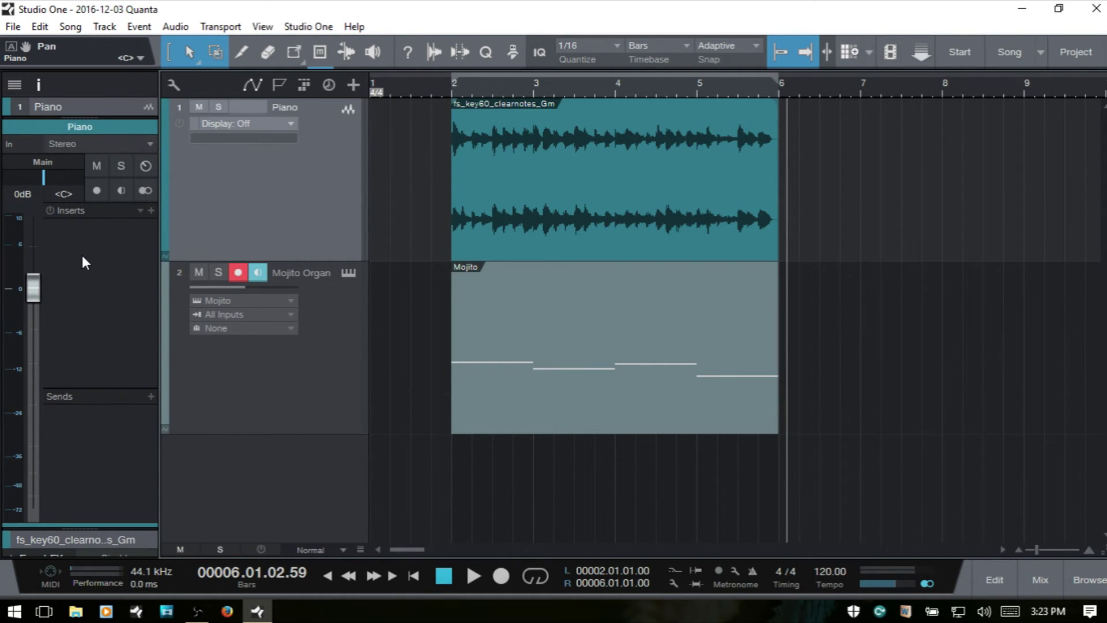
{"action": "key", "text": "F3"}
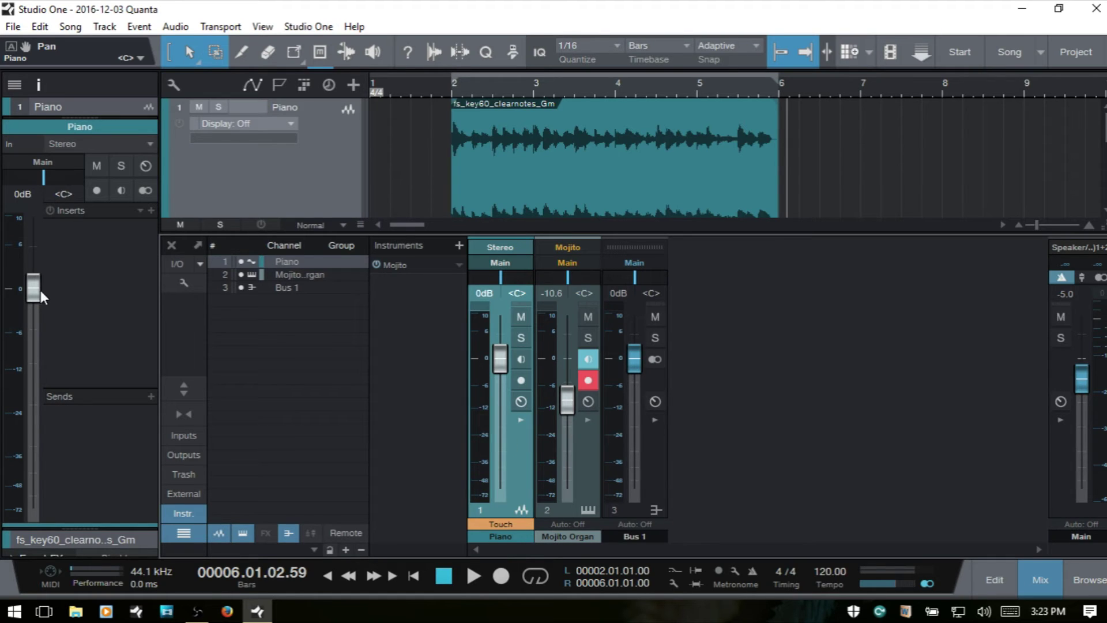
{"action": "mouse_move", "coordinate": [30, 287]}
{"action": "left_mouse_down"}
{"action": "mouse_move", "coordinate": [28, 348]}
{"action": "mouse_move", "coordinate": [26, 295]}
{"action": "left_mouse_up"}
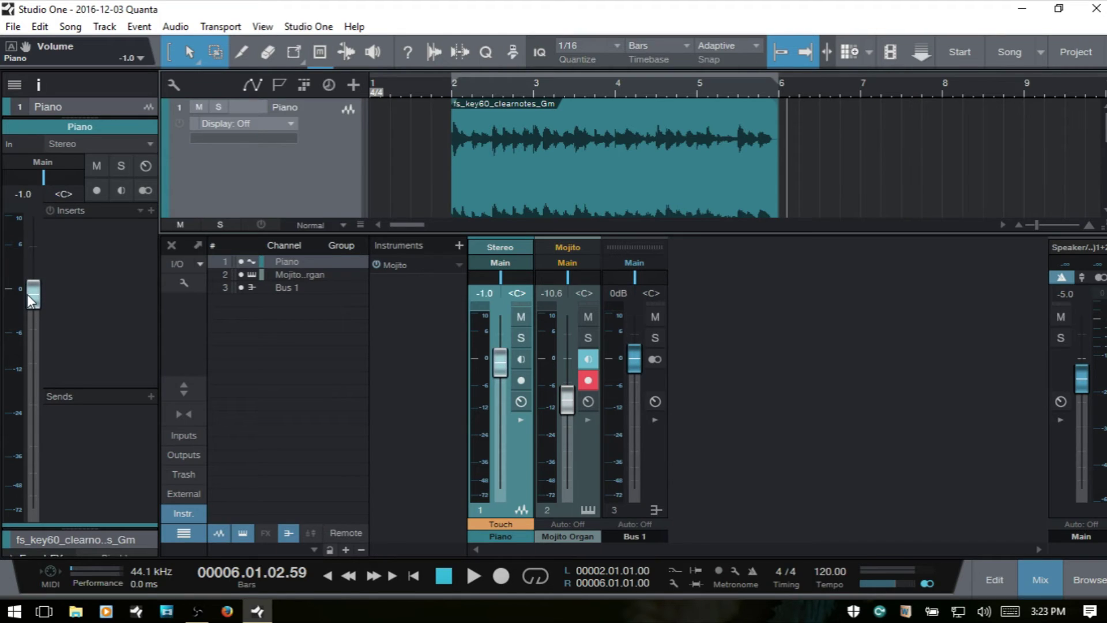
{"action": "mouse_move", "coordinate": [43, 178]}
{"action": "left_mouse_down"}
{"action": "mouse_move", "coordinate": [56, 174]}
{"action": "mouse_move", "coordinate": [28, 175]}
{"action": "mouse_move", "coordinate": [63, 183]}
{"action": "mouse_move", "coordinate": [26, 185]}
{"action": "left_mouse_up"}
{"action": "left_click", "coordinate": [37, 173], "text": "ctrl"}
Toggle record-arm on the Piano track, keep its input on Stereo, and close the Mixer
{"action": "left_click", "coordinate": [95, 193]}
{"action": "left_click", "coordinate": [95, 193]}
{"action": "left_click", "coordinate": [149, 145]}
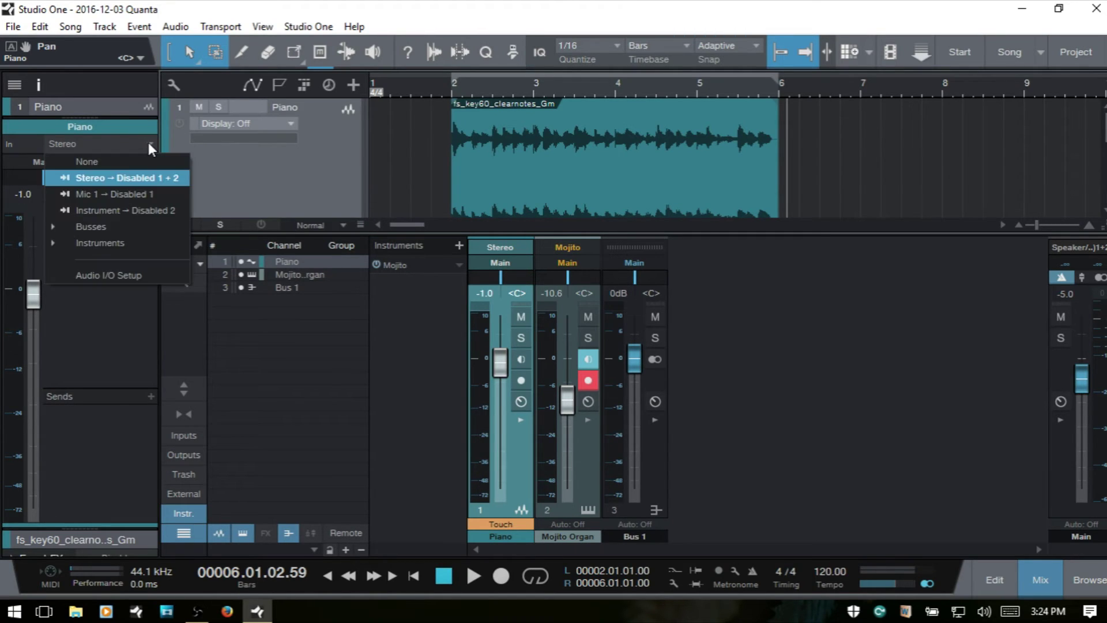
{"action": "left_click", "coordinate": [88, 144]}
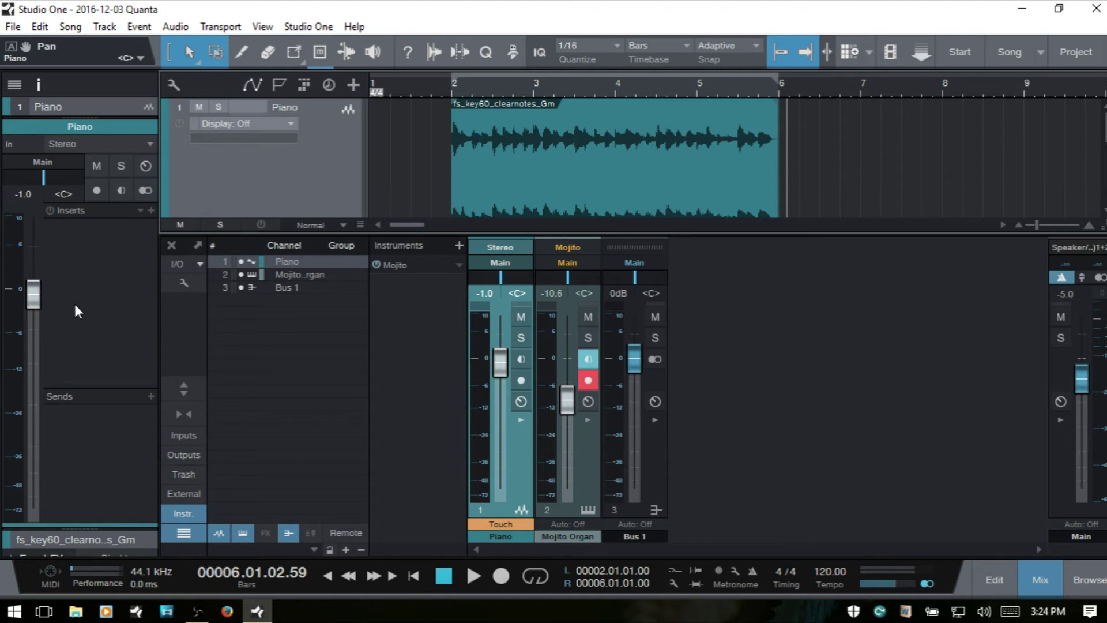
{"action": "key", "text": "F3"}
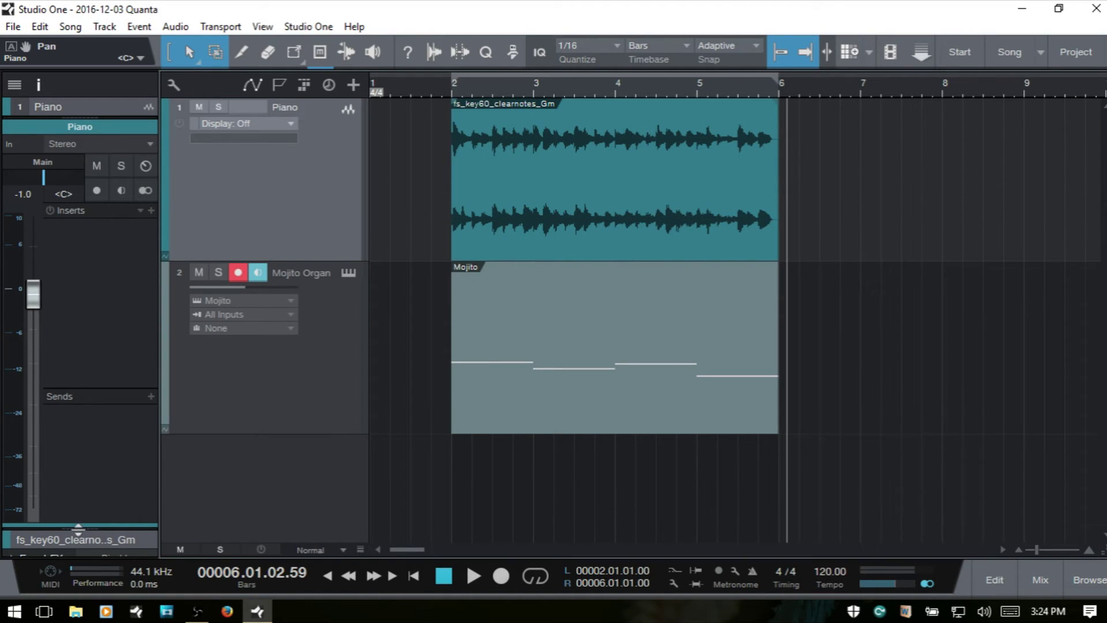
Select the fs_key60_clearnotes_Gm event and turn its Event FX off, then back on expanded
{"action": "left_click_drag", "start_coordinate": [78, 525], "coordinate": [79, 184]}
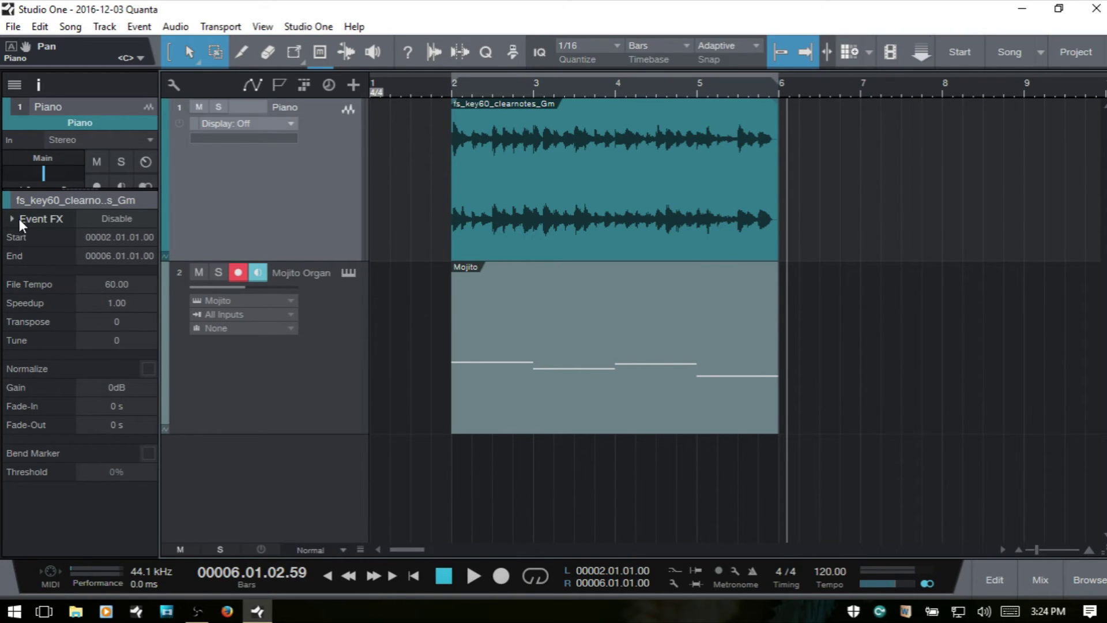
{"action": "left_click", "coordinate": [539, 229]}
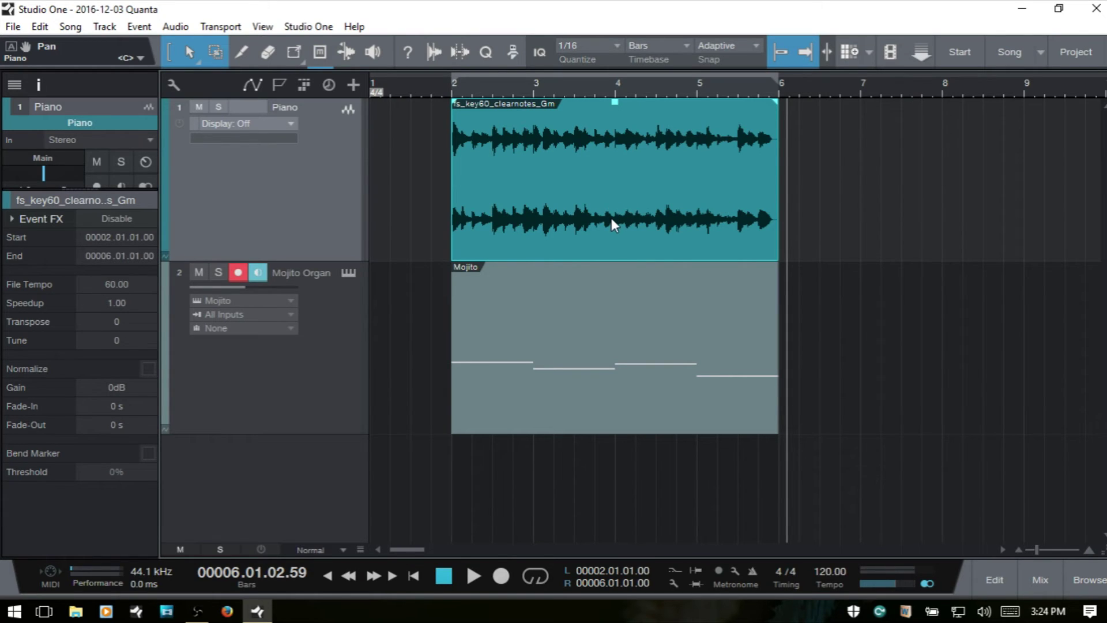
{"action": "left_click", "coordinate": [117, 218]}
{"action": "left_click", "coordinate": [117, 219]}
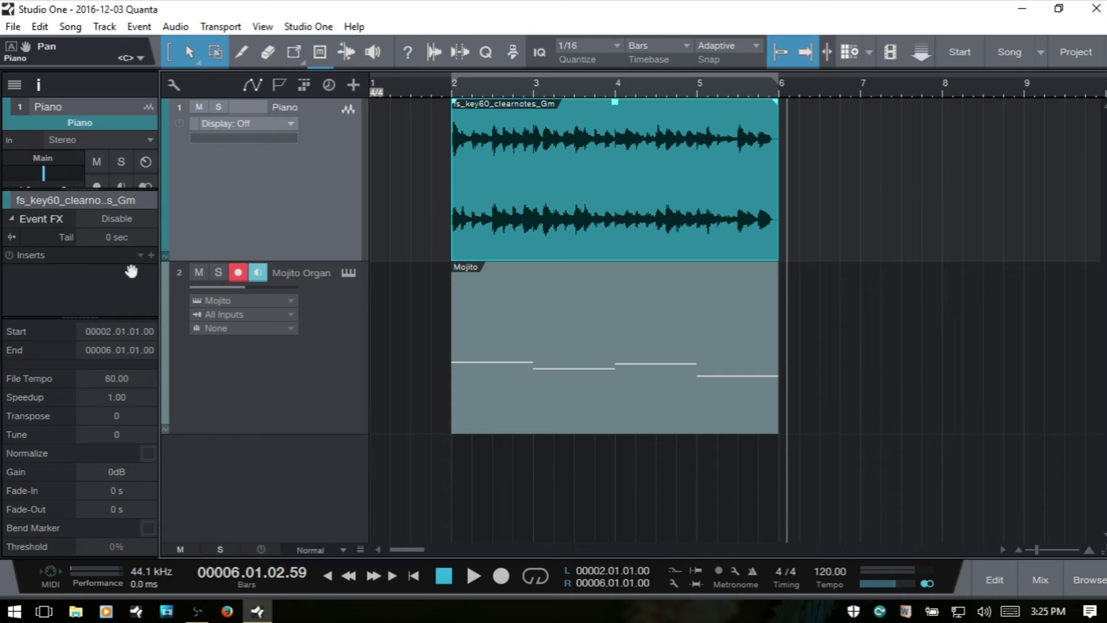
Browse the Event FX insert plug-ins without adding one, then switch Event FX off and collapse it
{"action": "left_click", "coordinate": [151, 254]}
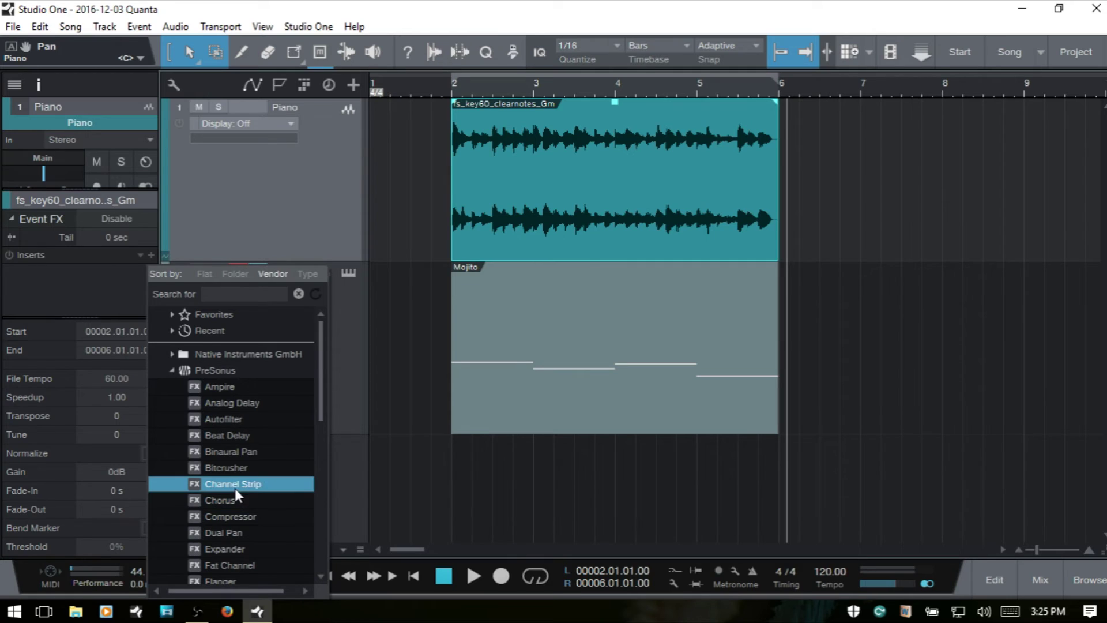
{"action": "left_click", "coordinate": [167, 372]}
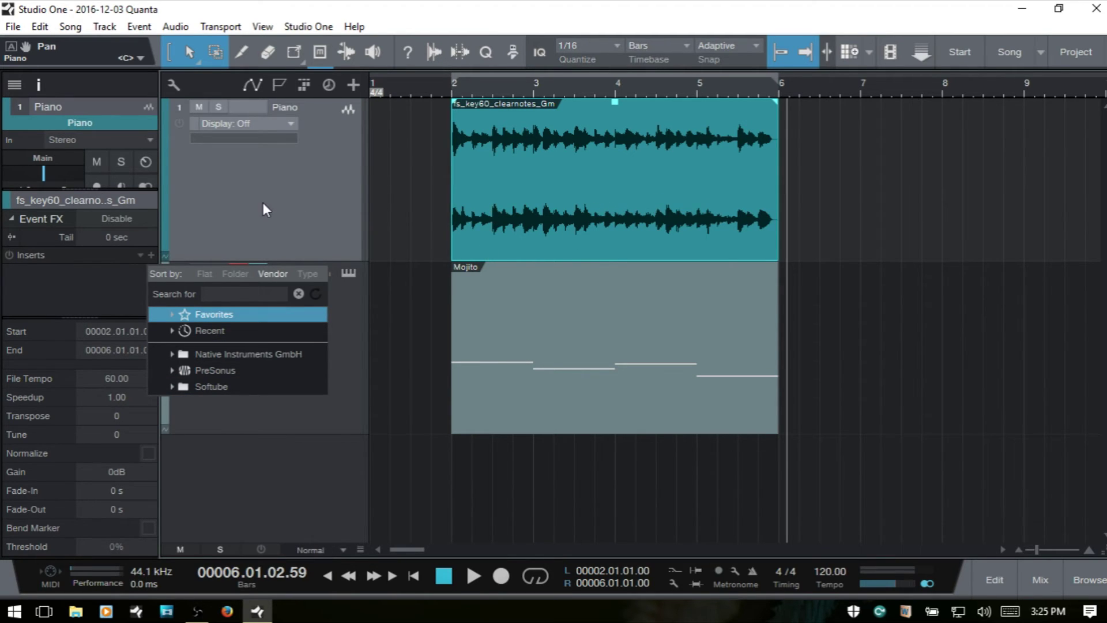
{"action": "left_click", "coordinate": [59, 276]}
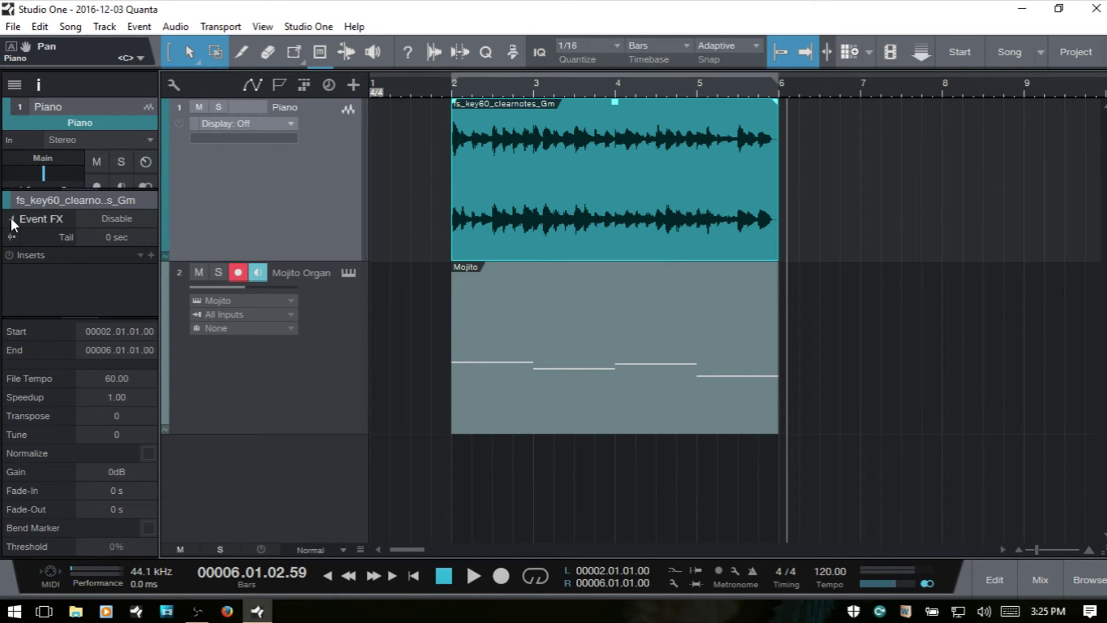
{"action": "left_click", "coordinate": [117, 219]}
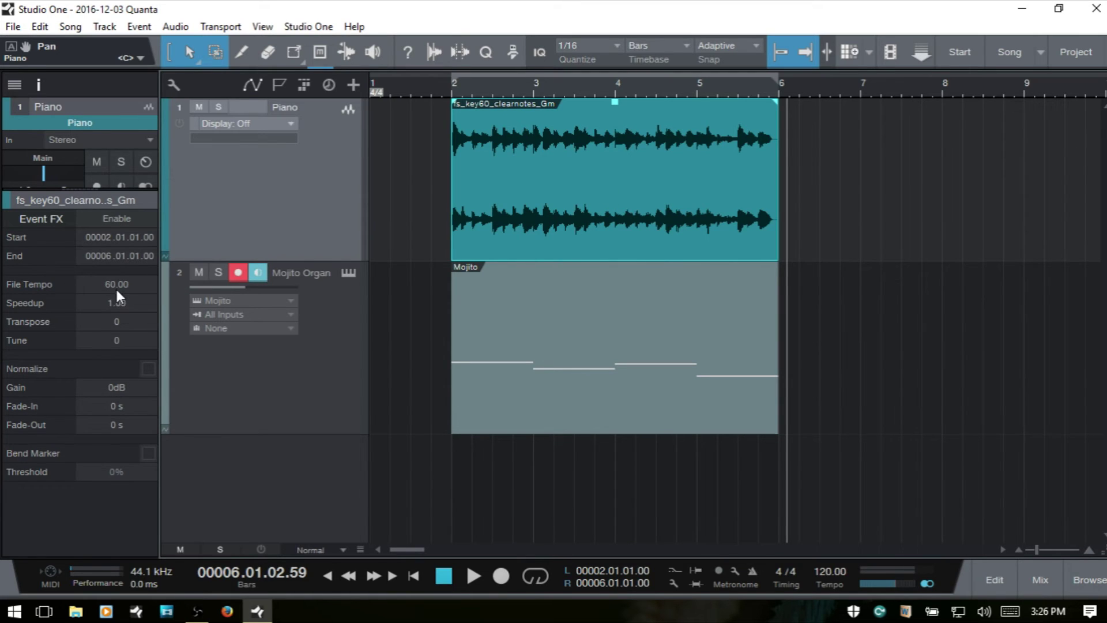
{"action": "left_click", "coordinate": [207, 384]}
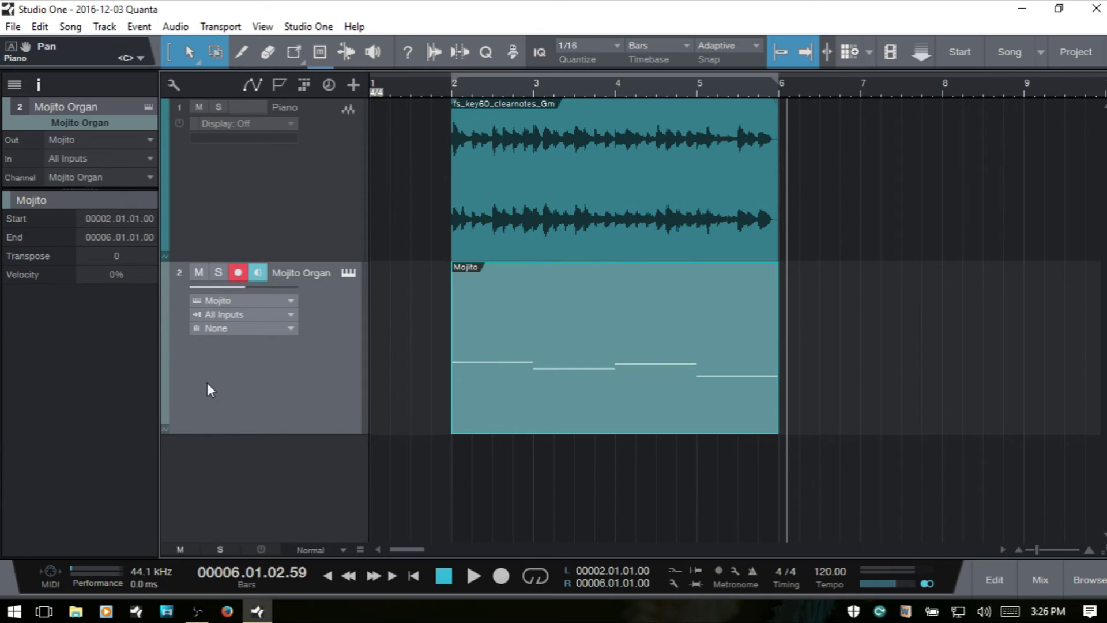
{"action": "left_click", "coordinate": [306, 205]}
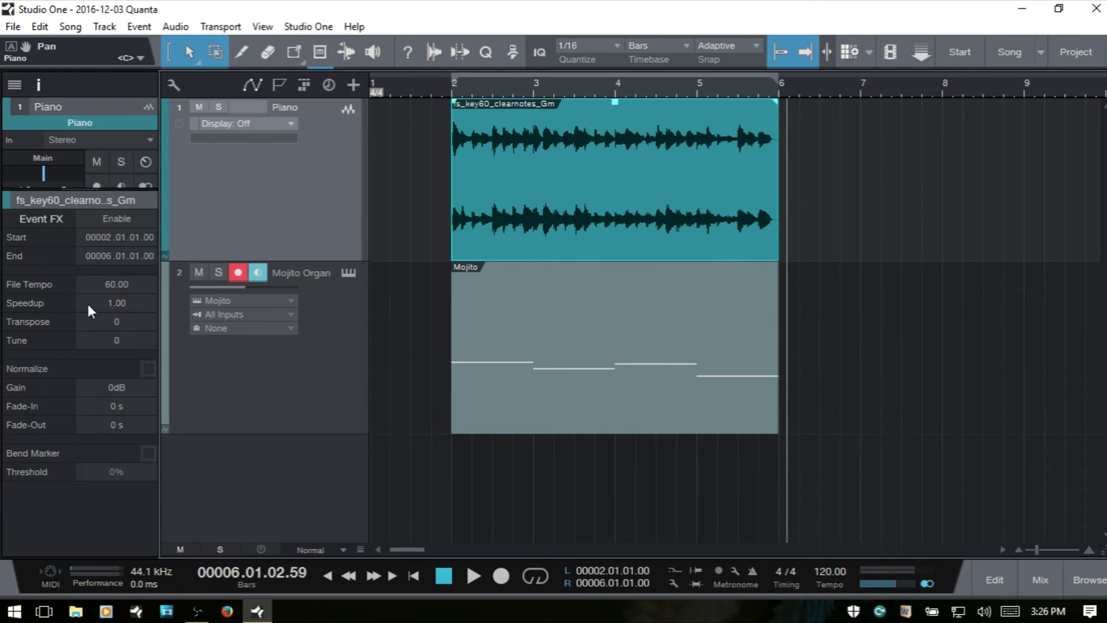
{"action": "left_click", "coordinate": [431, 91]}
{"action": "key", "text": "a"}
{"action": "key", "text": "space"}
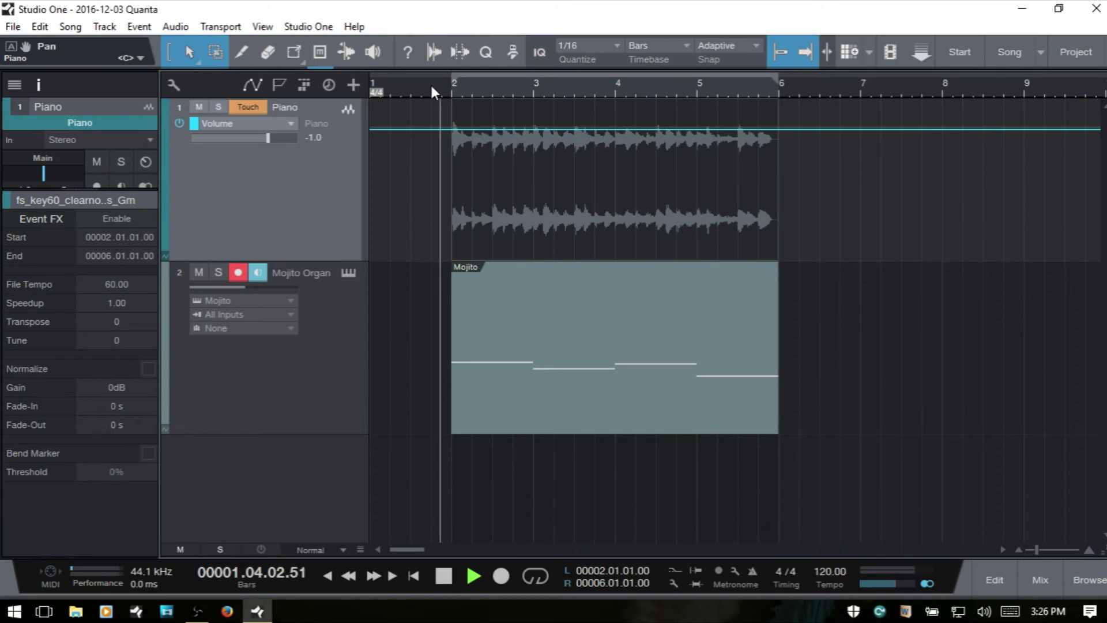
{"action": "left_click", "coordinate": [252, 86]}
{"action": "left_click", "coordinate": [252, 85]}
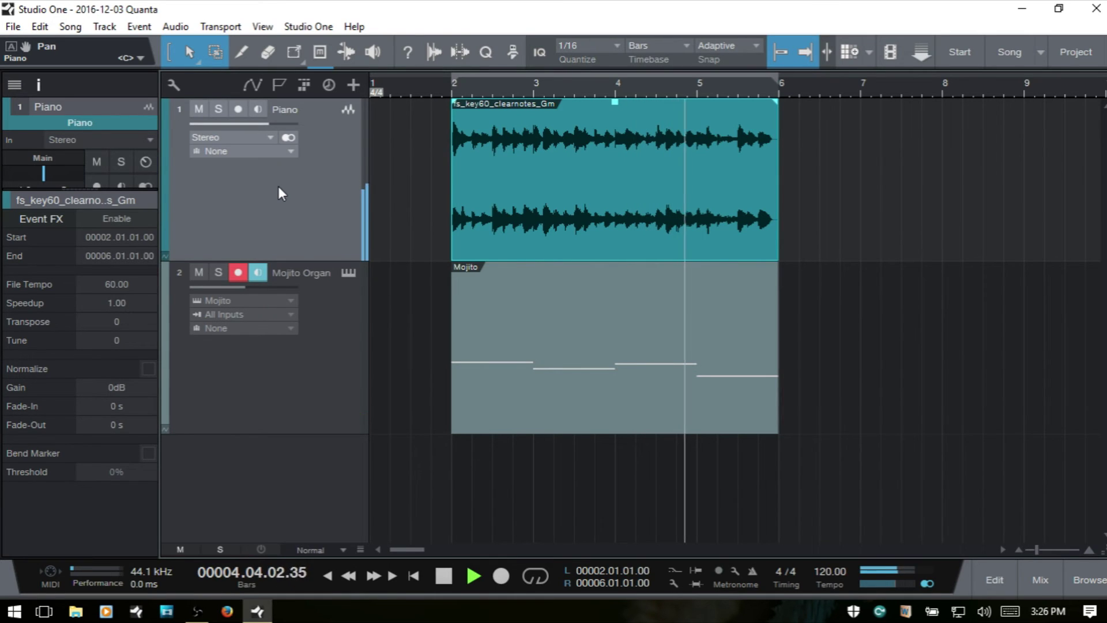
{"action": "key", "text": "space"}
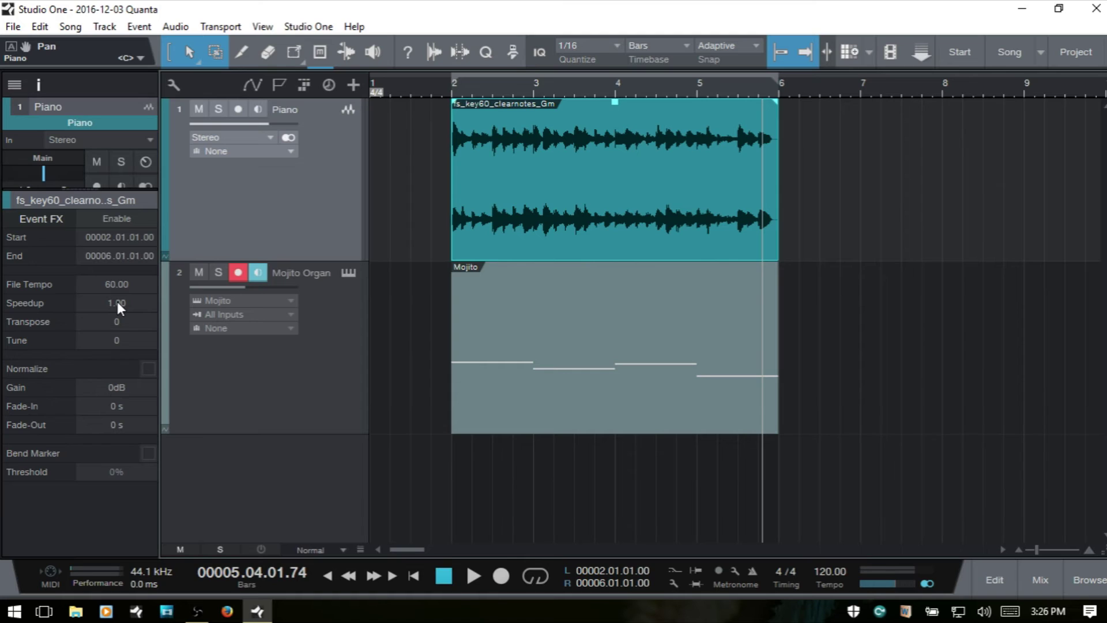
{"action": "left_click", "coordinate": [116, 304]}
{"action": "type", "text": "2"}
{"action": "key", "text": "Return"}
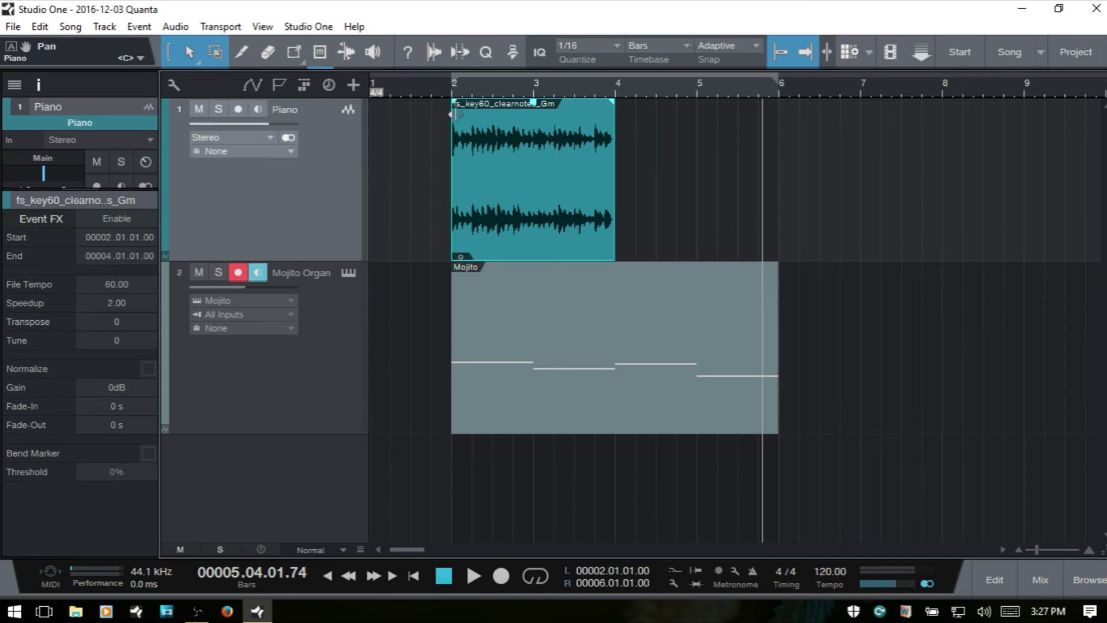
{"action": "left_click", "coordinate": [429, 87]}
{"action": "key", "text": "space"}
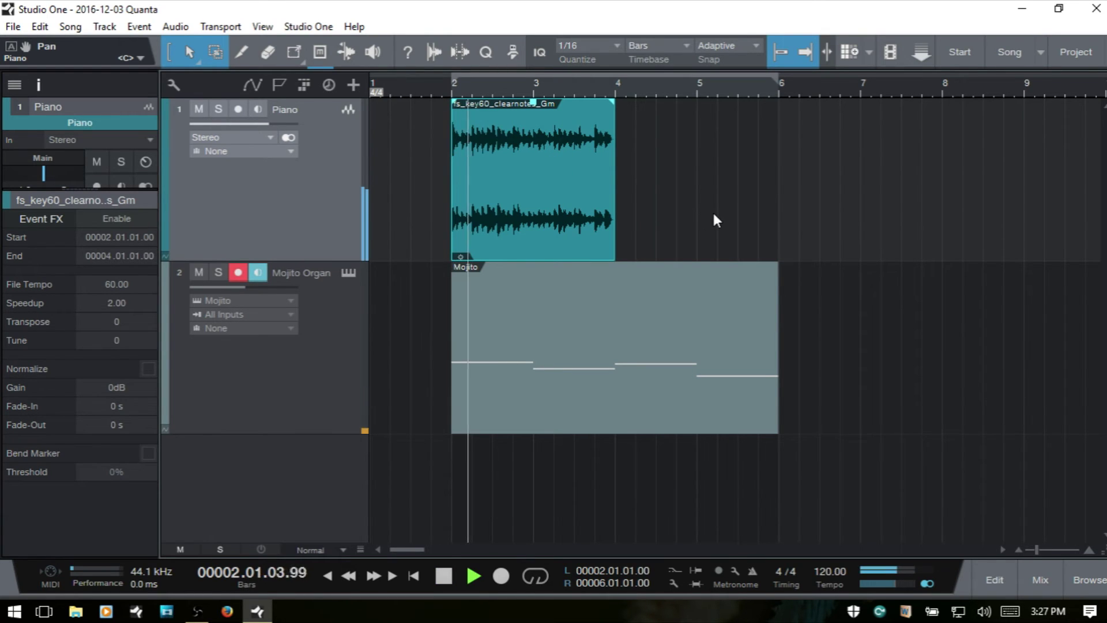
{"action": "key", "text": "space"}
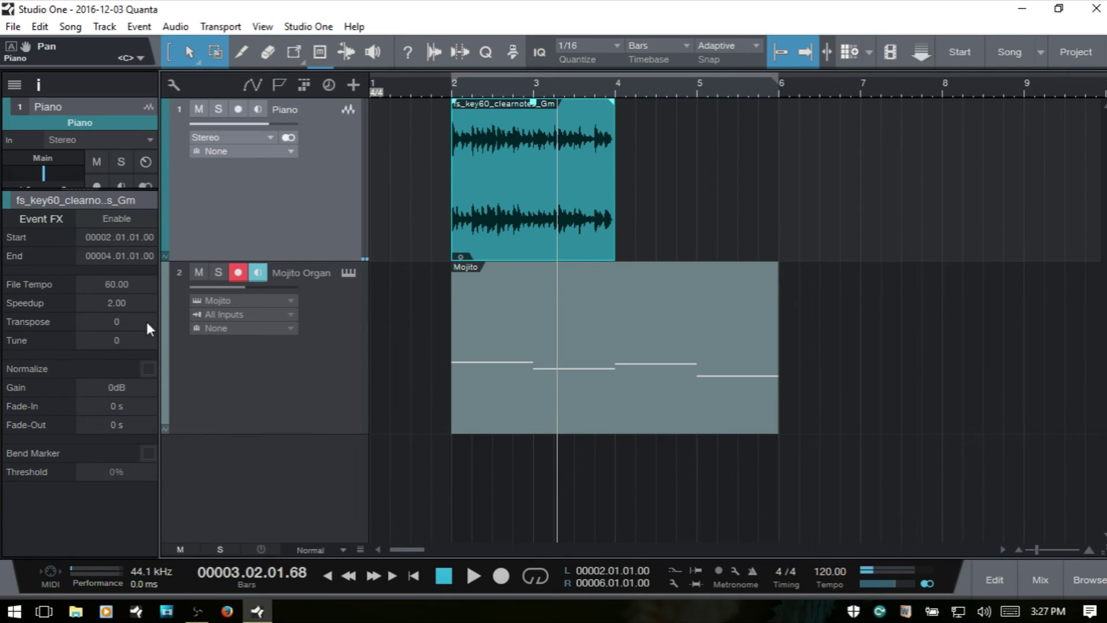
{"action": "left_click", "coordinate": [116, 301]}
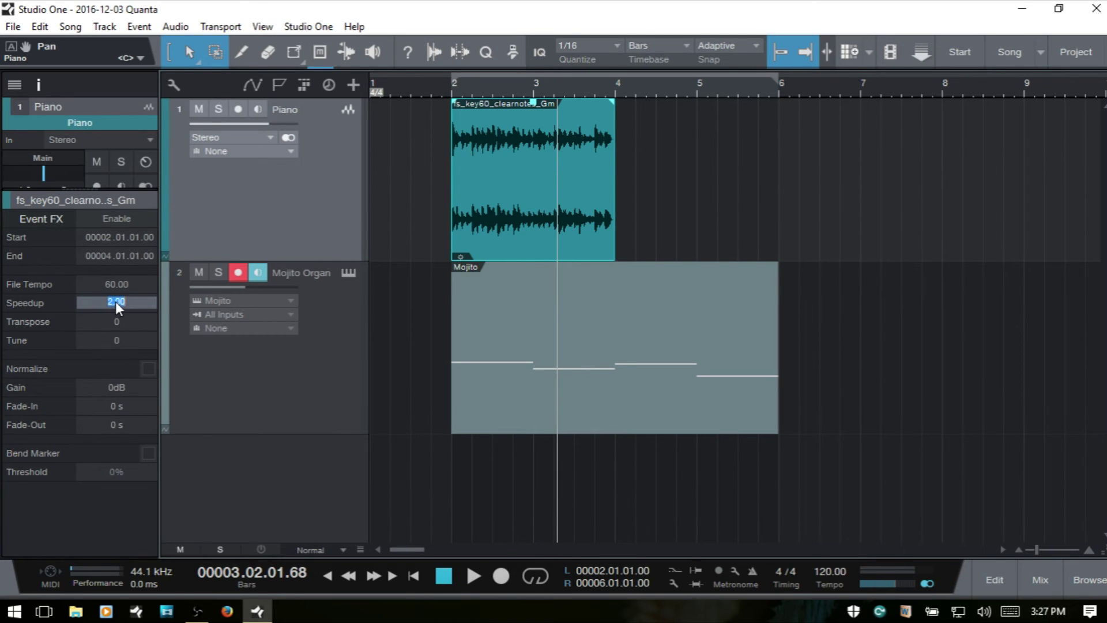
{"action": "type", "text": "1"}
{"action": "key", "text": "Return"}
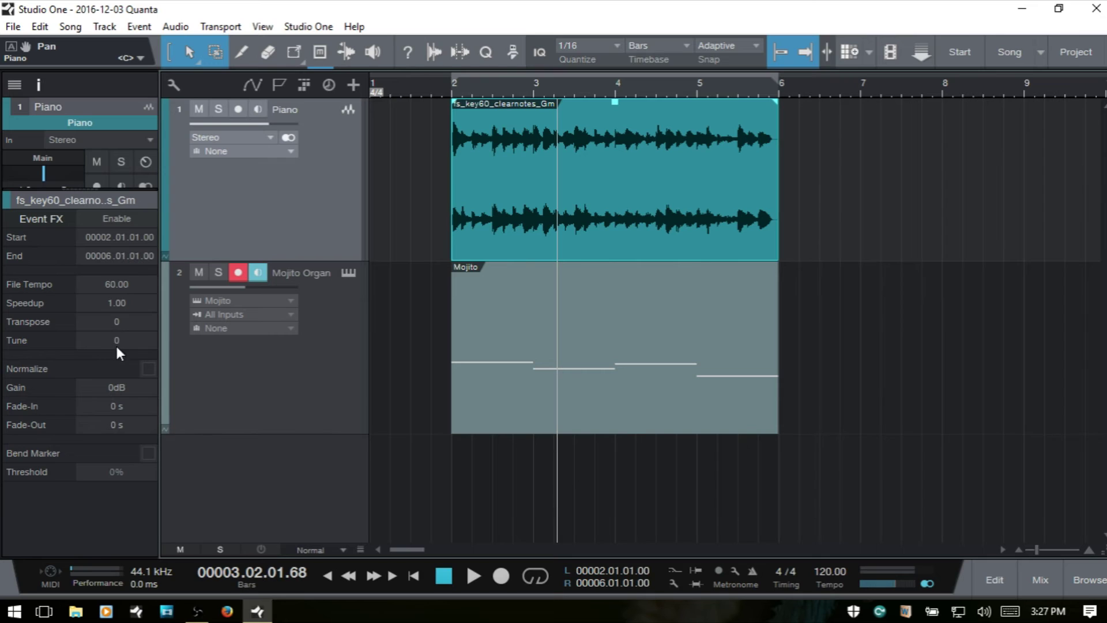
{"action": "left_click", "coordinate": [148, 369]}
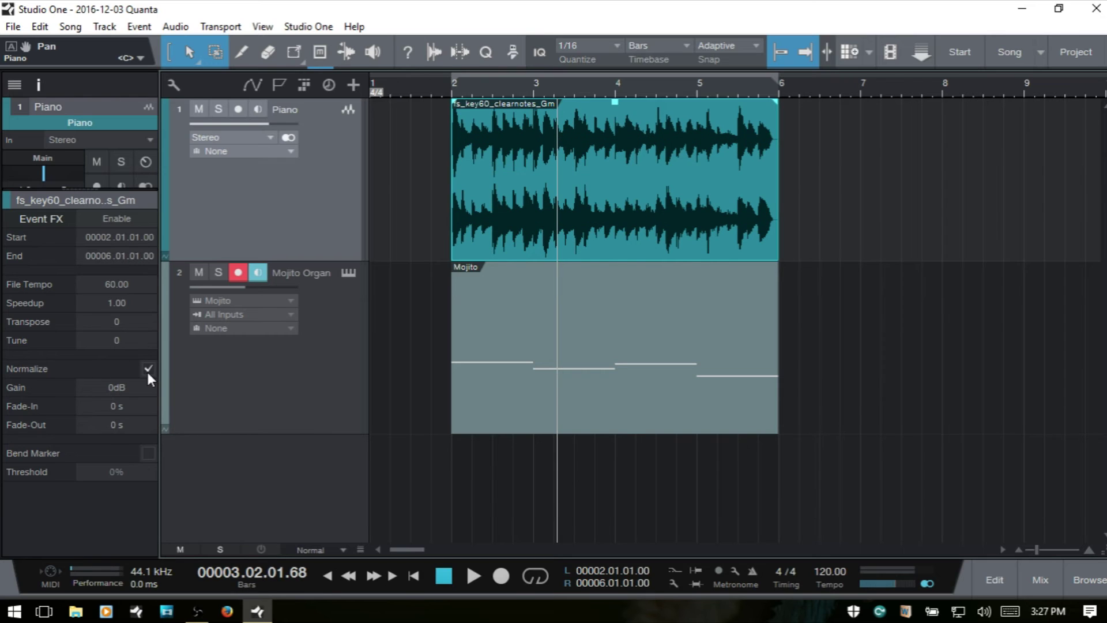
{"action": "left_click", "coordinate": [148, 370]}
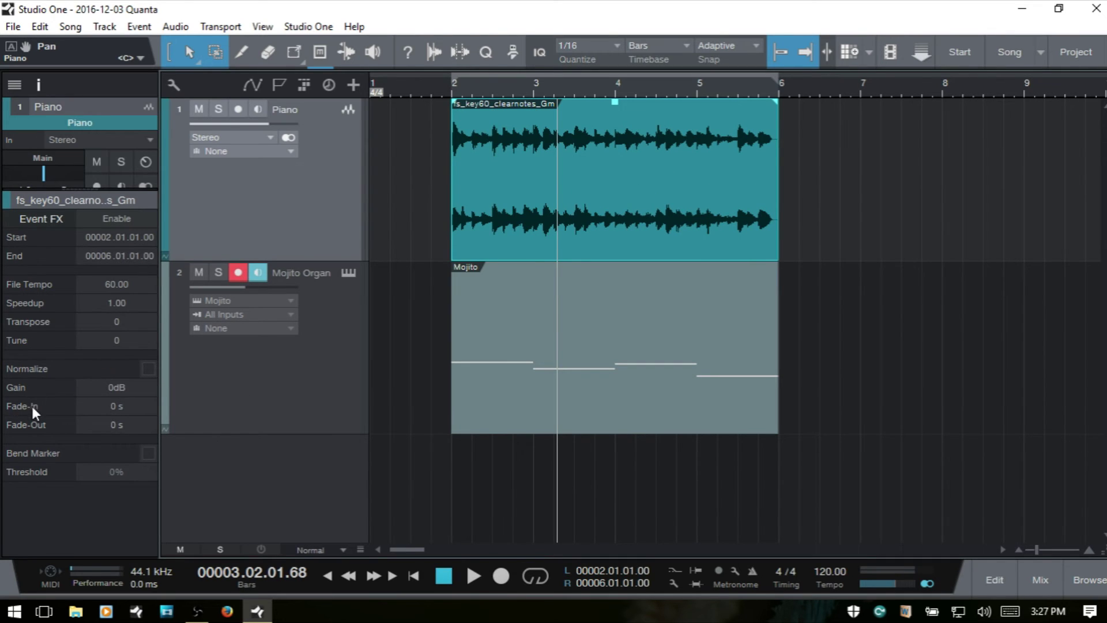
{"action": "left_click", "coordinate": [113, 407]}
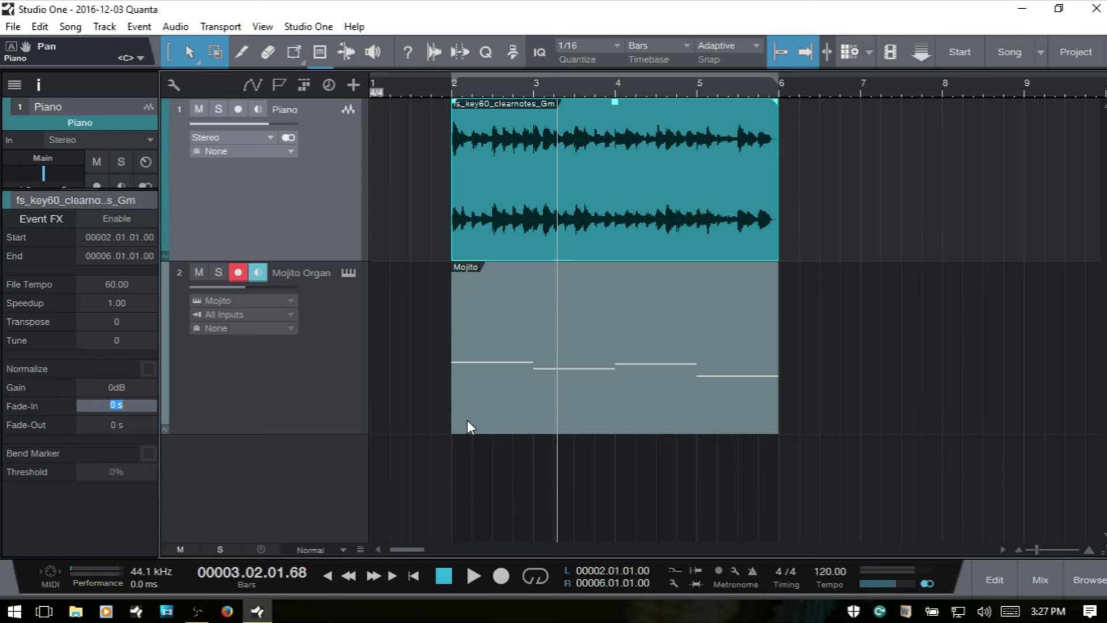
{"action": "type", "text": "2"}
{"action": "key", "text": "Return"}
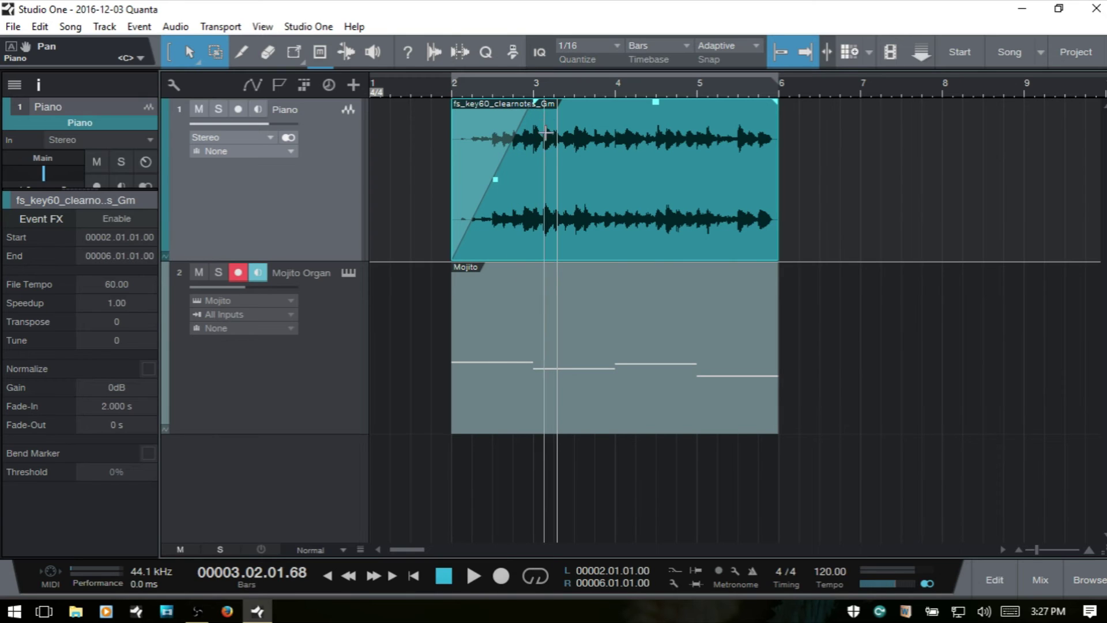
{"action": "left_click_drag", "start_coordinate": [538, 108], "coordinate": [436, 108]}
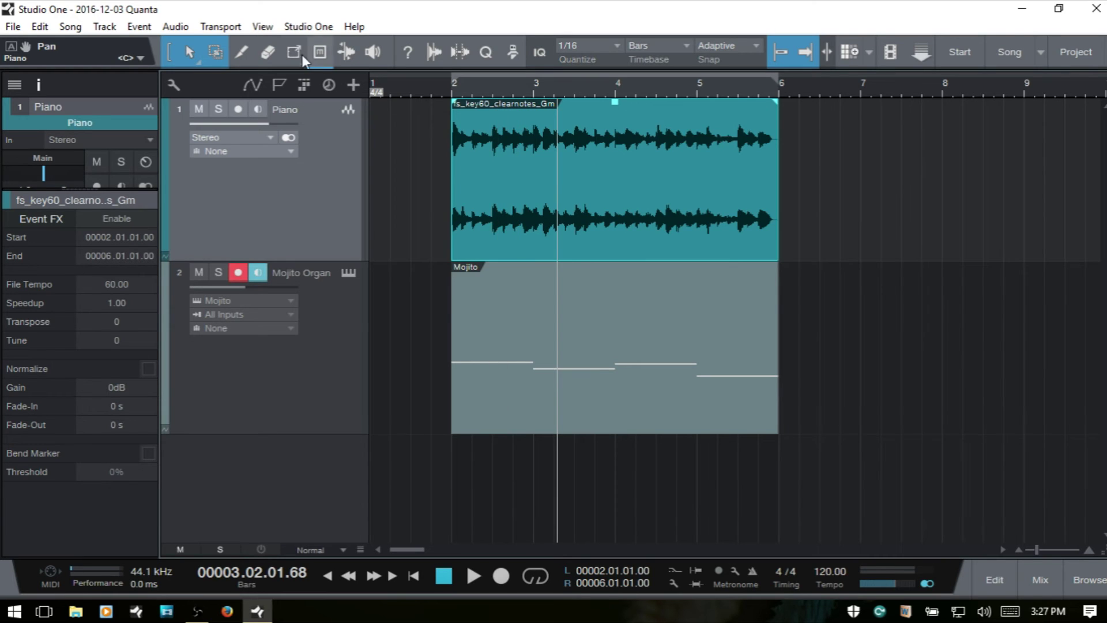
{"action": "left_click", "coordinate": [349, 49]}
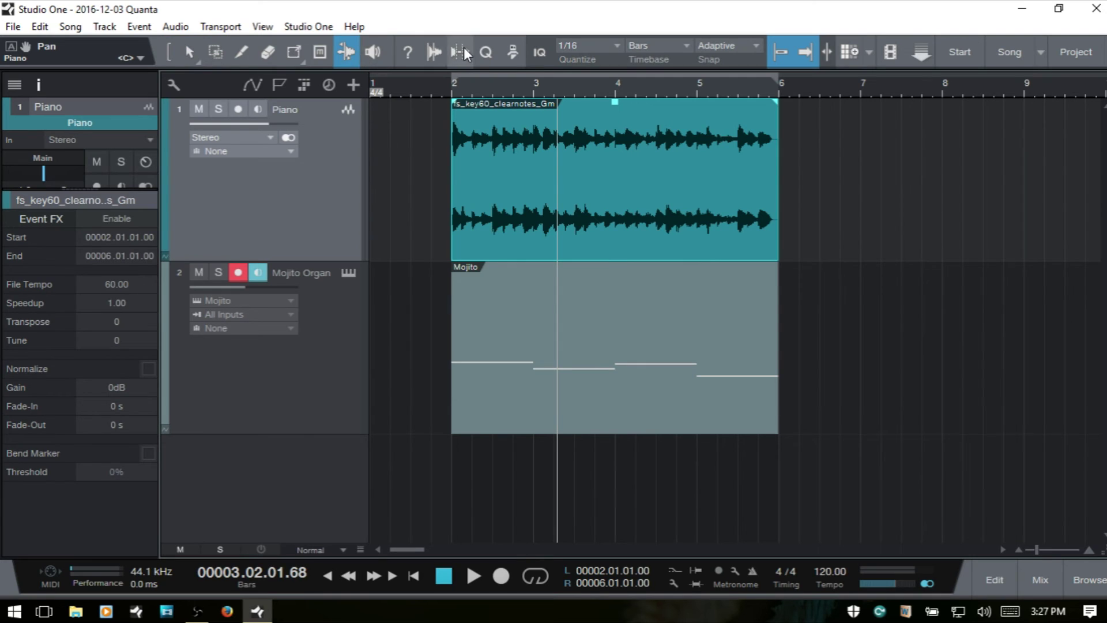
{"action": "key", "text": "1"}
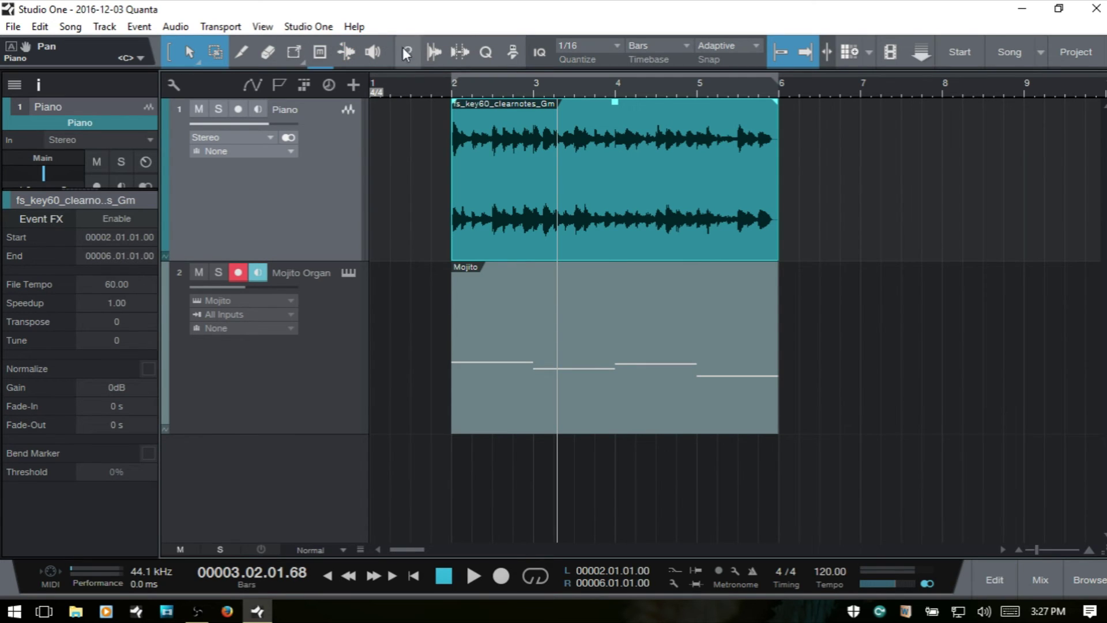
{"action": "left_click", "coordinate": [441, 51]}
{"action": "left_click", "coordinate": [451, 100]}
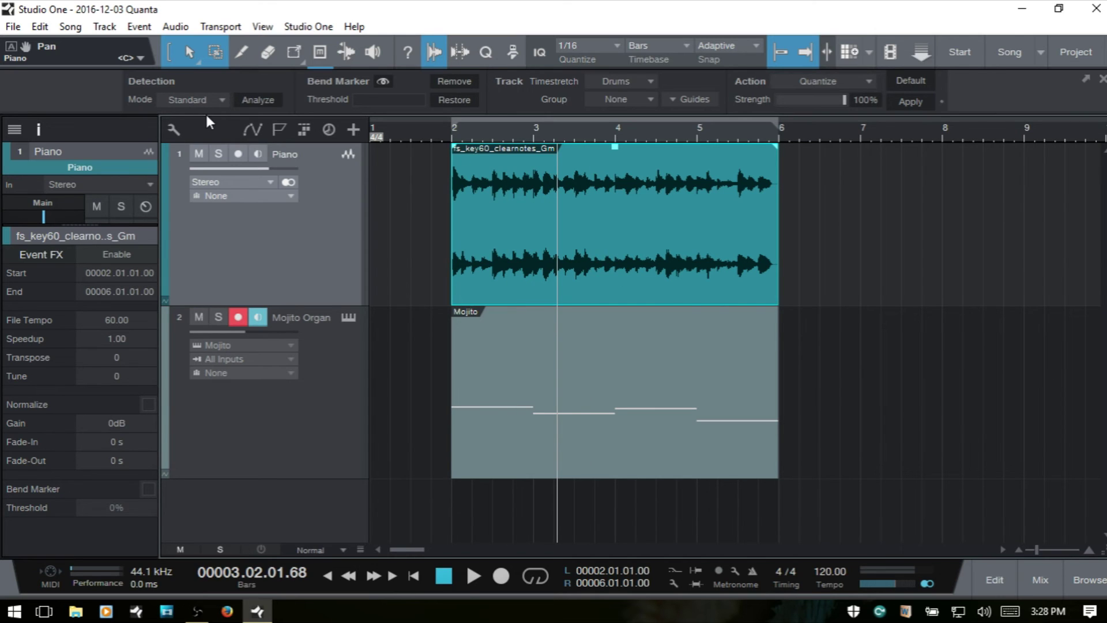
{"action": "left_click", "coordinate": [261, 99]}
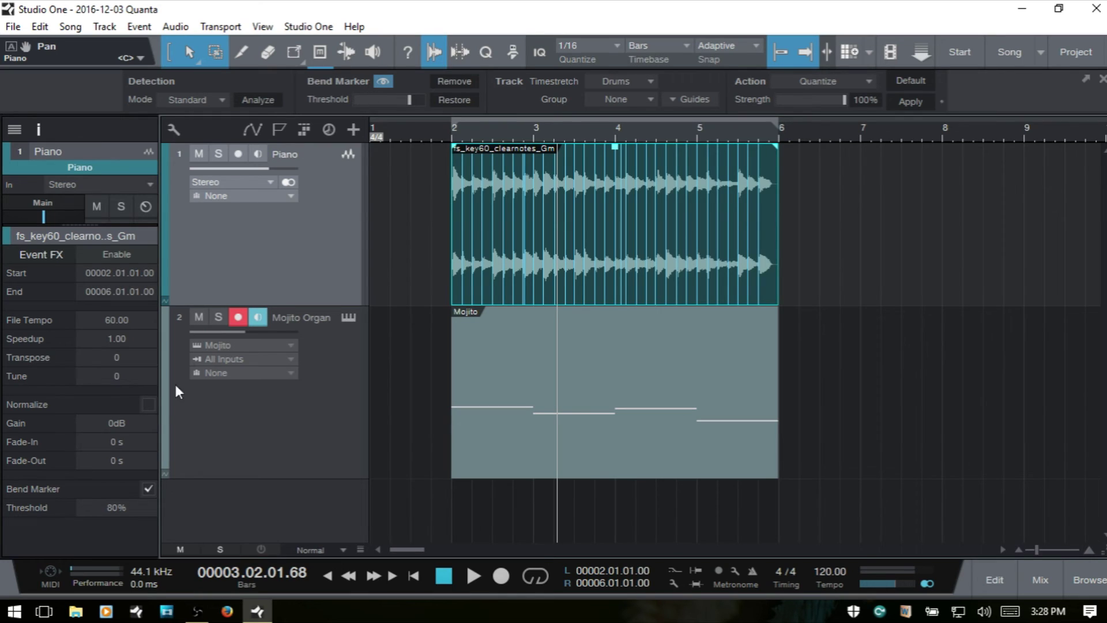
{"action": "double_click", "coordinate": [109, 507]}
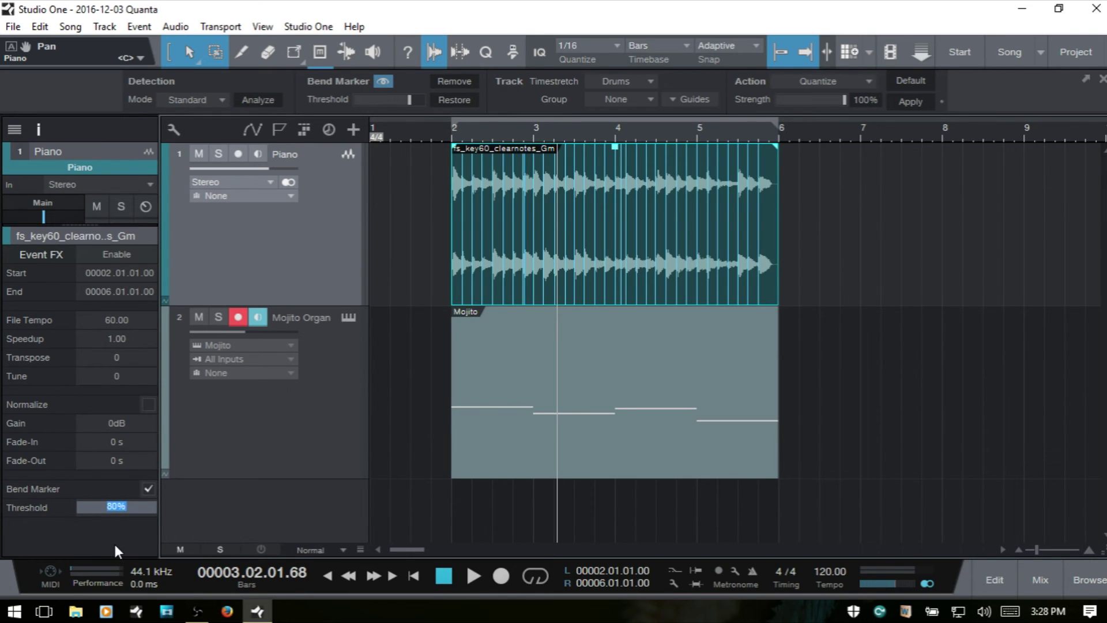
{"action": "type", "text": "50"}
{"action": "key", "text": "Return"}
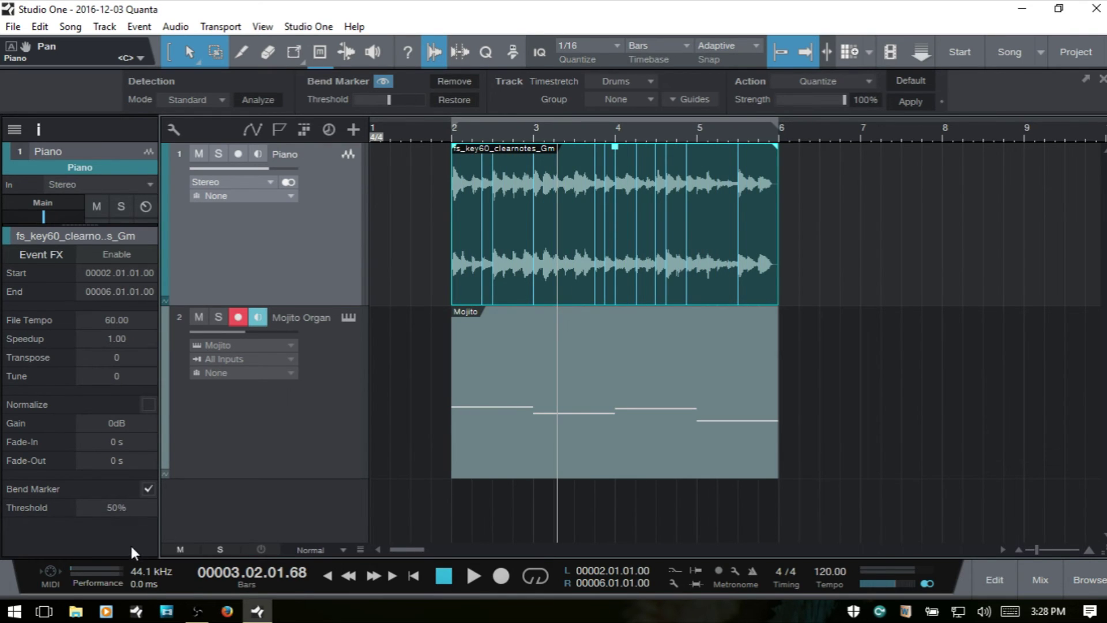
{"action": "left_click", "coordinate": [148, 489]}
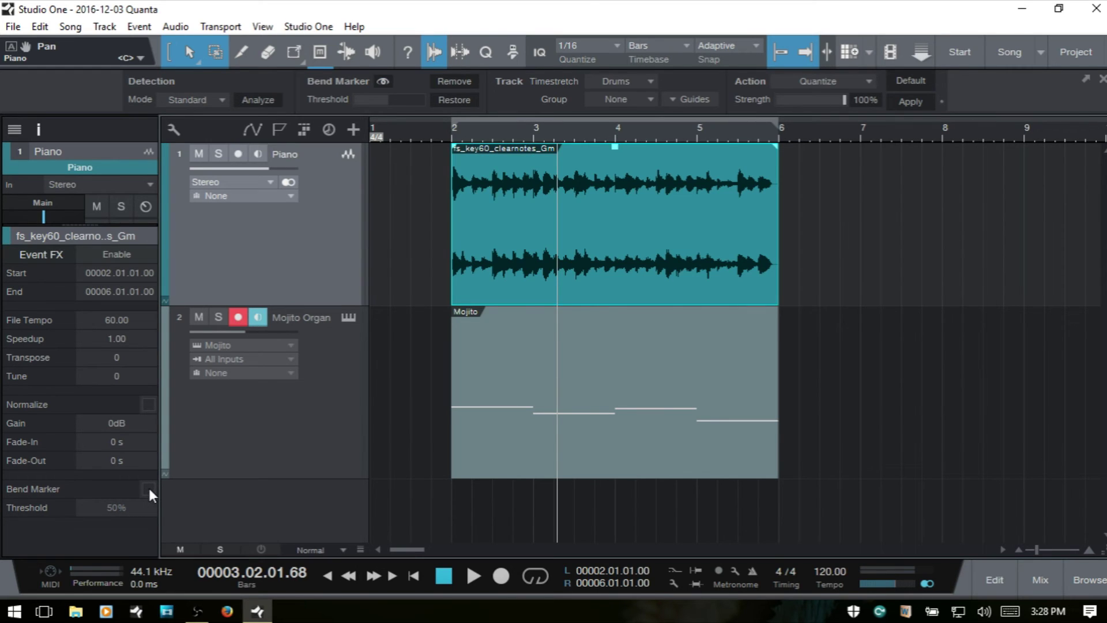
{"action": "left_click", "coordinate": [148, 489]}
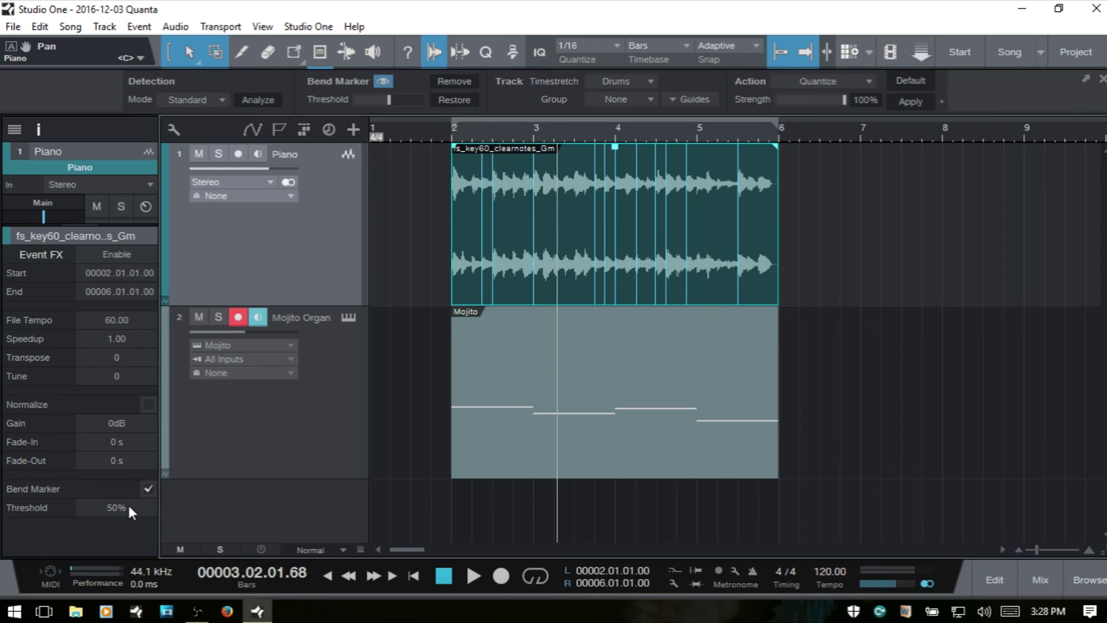
{"action": "scroll", "coordinate": [129, 507], "scroll_direction": "down", "scroll_amount": 10}
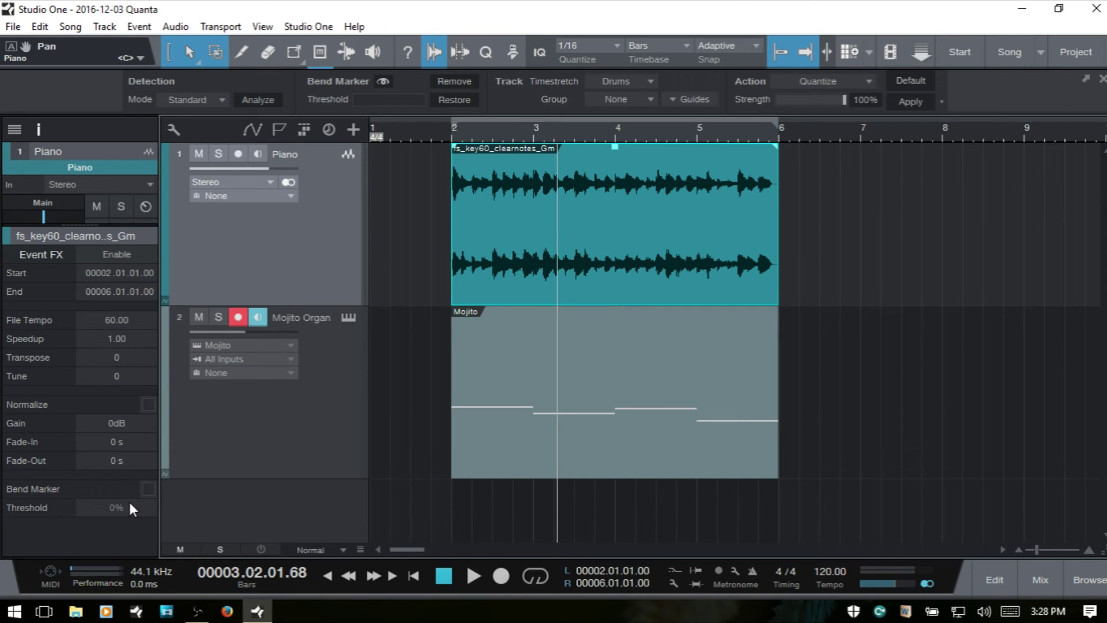
{"action": "left_click", "coordinate": [436, 51]}
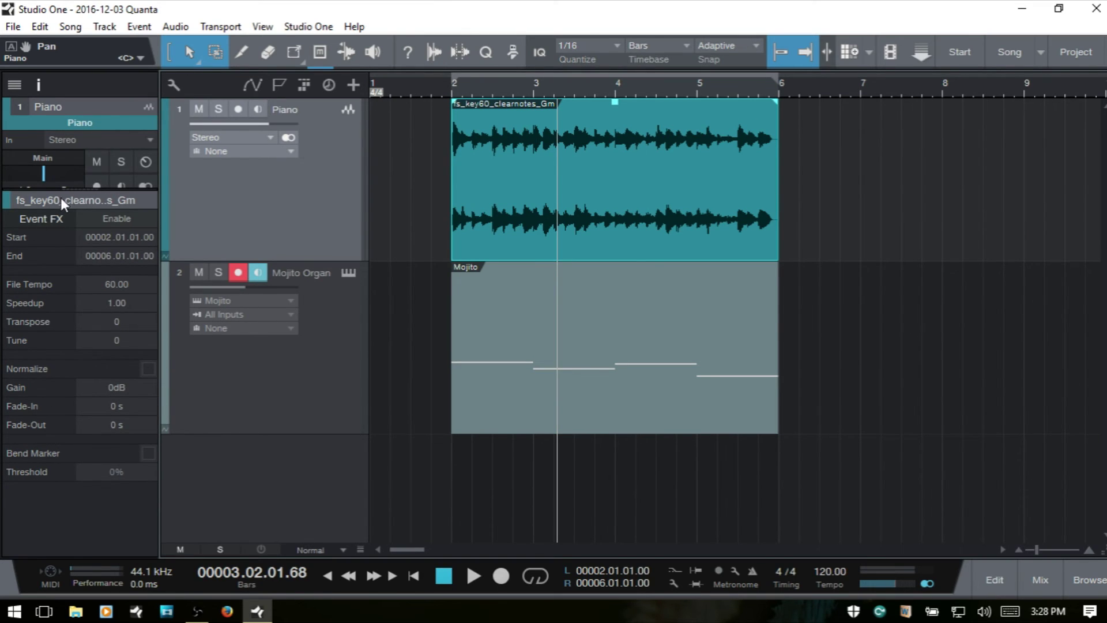
Widen the Inspector panes, select the Mojito Organ track, and expand its full track settings
{"action": "left_click_drag", "start_coordinate": [87, 188], "coordinate": [60, 453]}
{"action": "left_click_drag", "start_coordinate": [85, 113], "coordinate": [85, 231]}
{"action": "left_click", "coordinate": [316, 364]}
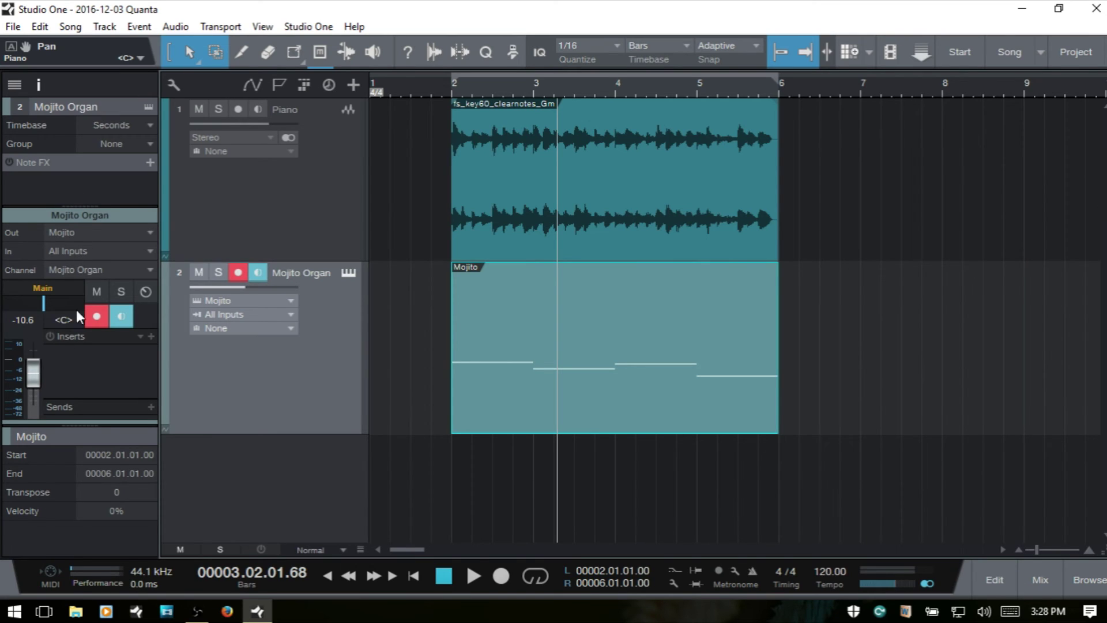
{"action": "left_click", "coordinate": [80, 424]}
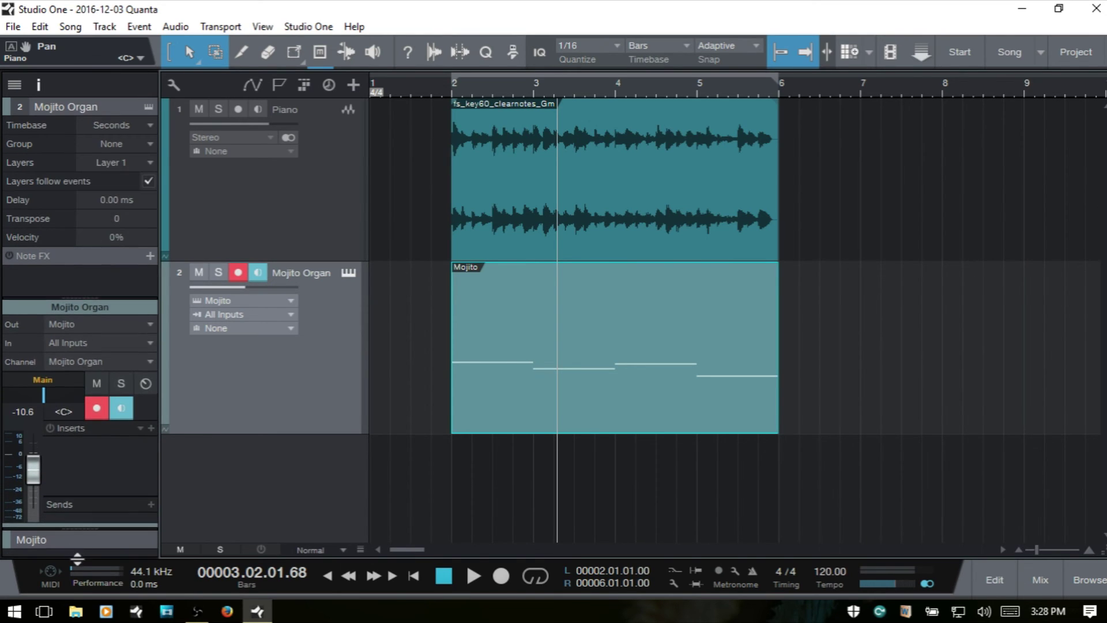
{"action": "left_click_drag", "start_coordinate": [74, 295], "coordinate": [70, 324]}
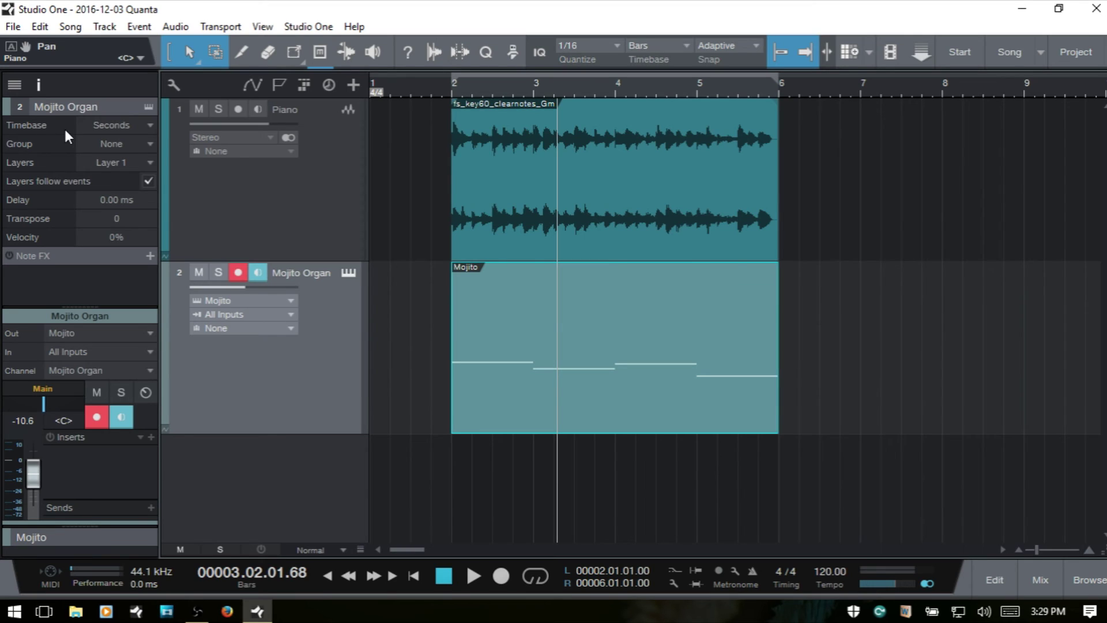
Set the organ track's timebase to Beats, try a 140 BPM tempo, and undo back to 120
{"action": "left_click", "coordinate": [117, 125]}
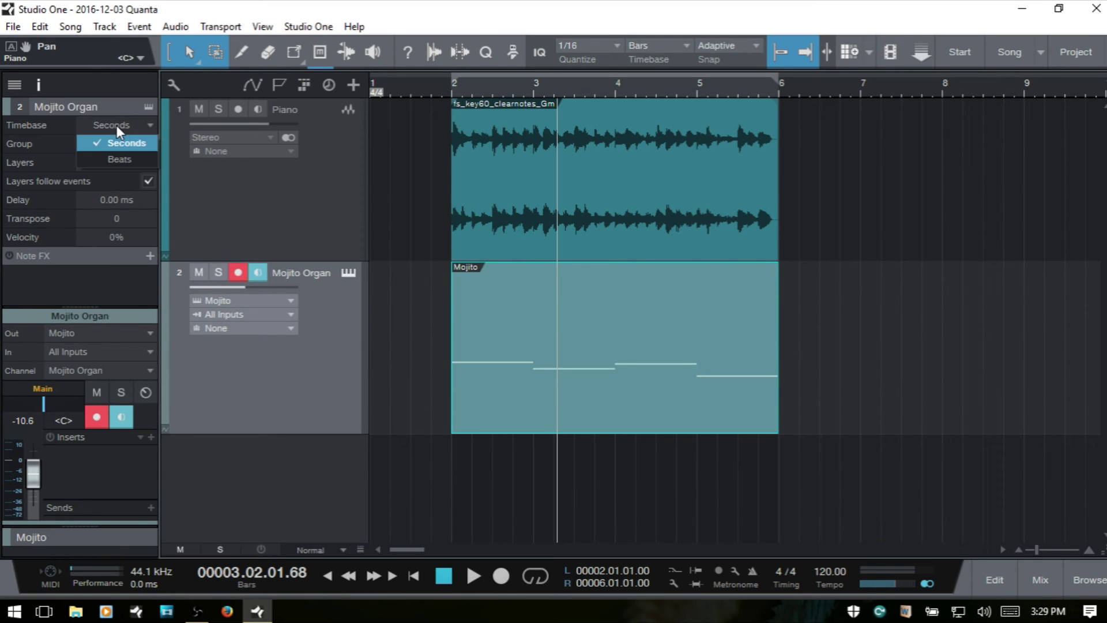
{"action": "left_click", "coordinate": [123, 161]}
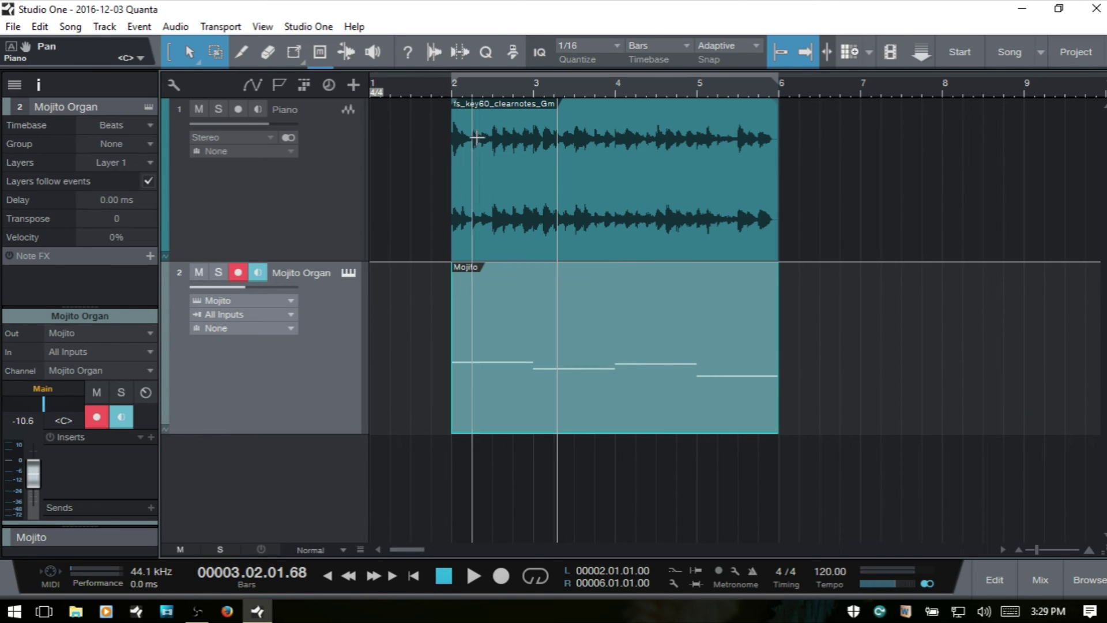
{"action": "left_click", "coordinate": [826, 570]}
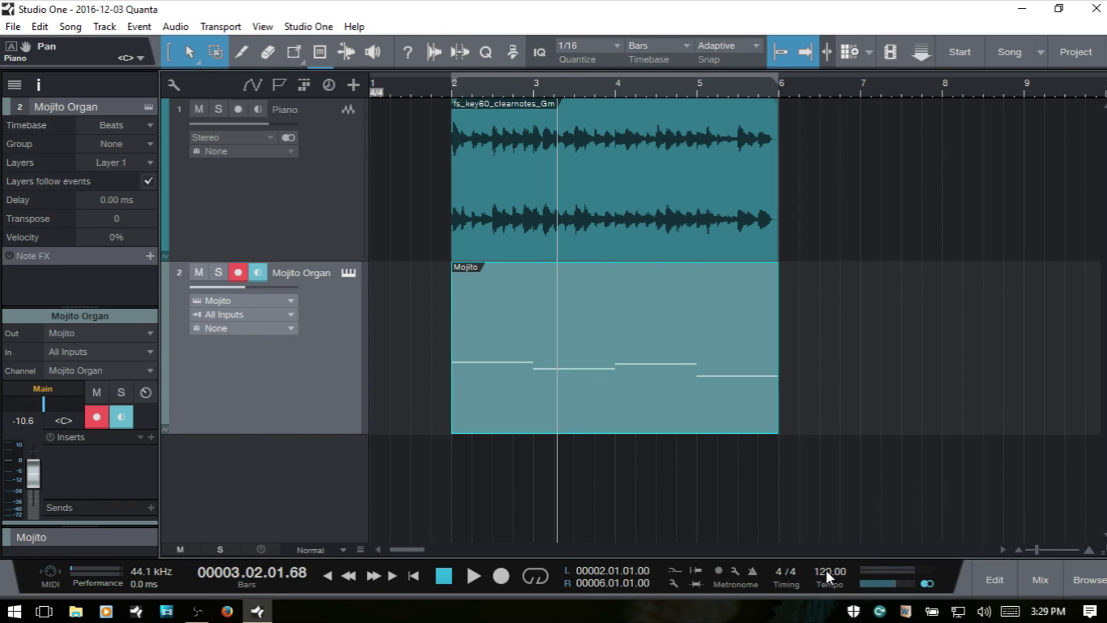
{"action": "type", "text": "140"}
{"action": "key", "text": "Return"}
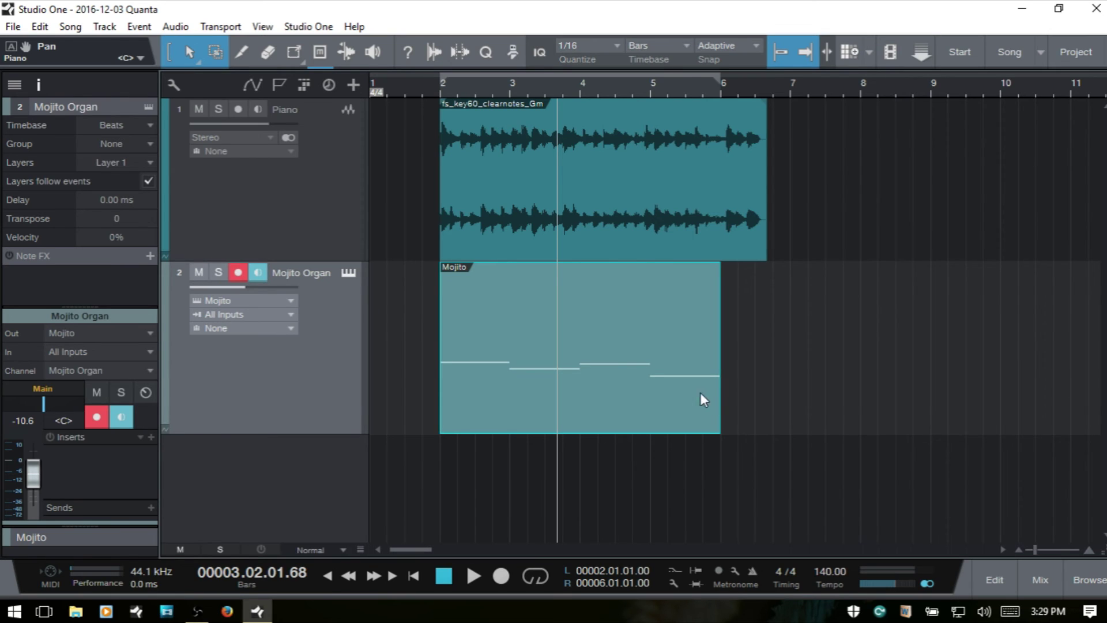
{"action": "key", "text": "ctrl+z"}
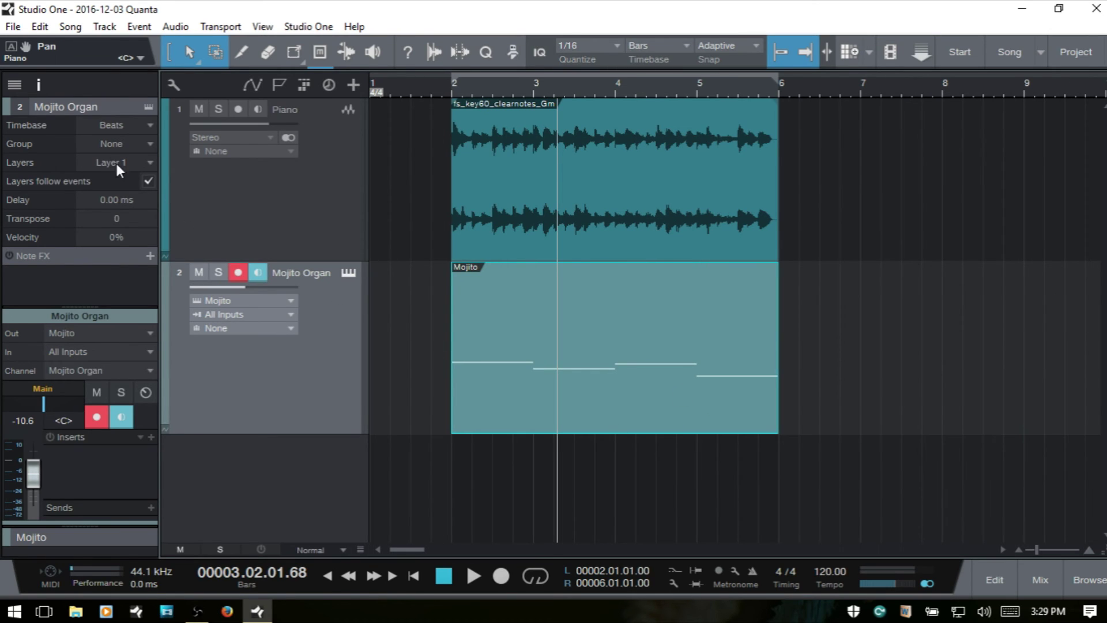
Switch the organ timebase to Seconds, try 150 BPM, undo to 120, then restore Beats
{"action": "left_click", "coordinate": [117, 123]}
{"action": "left_click", "coordinate": [119, 142]}
{"action": "type", "text": "150"}
{"action": "key", "text": "Return"}
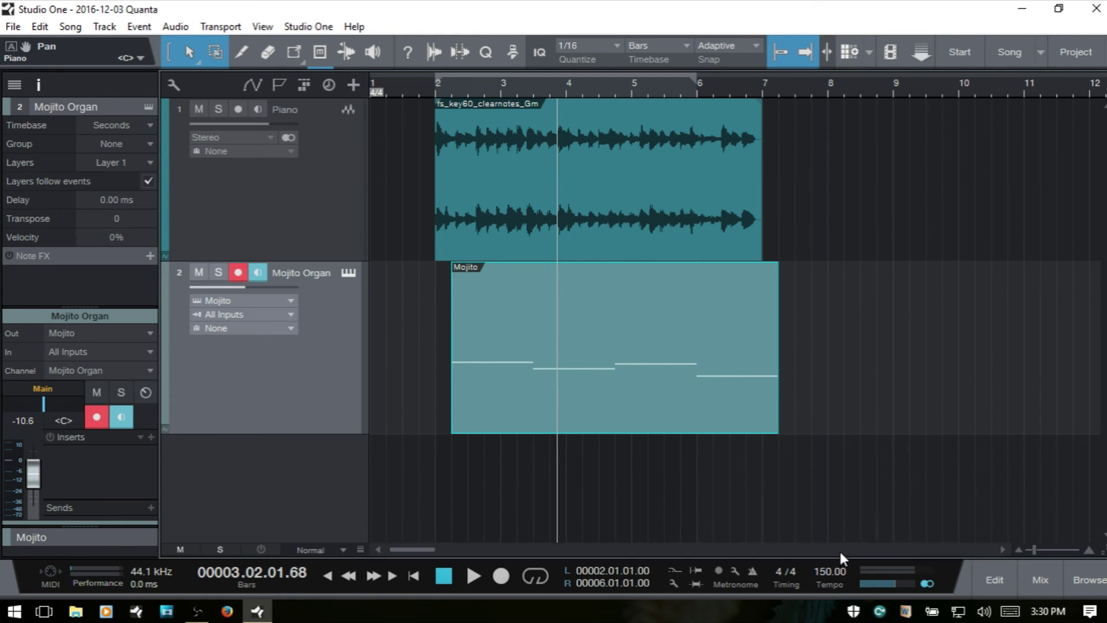
{"action": "key", "text": "ctrl+z"}
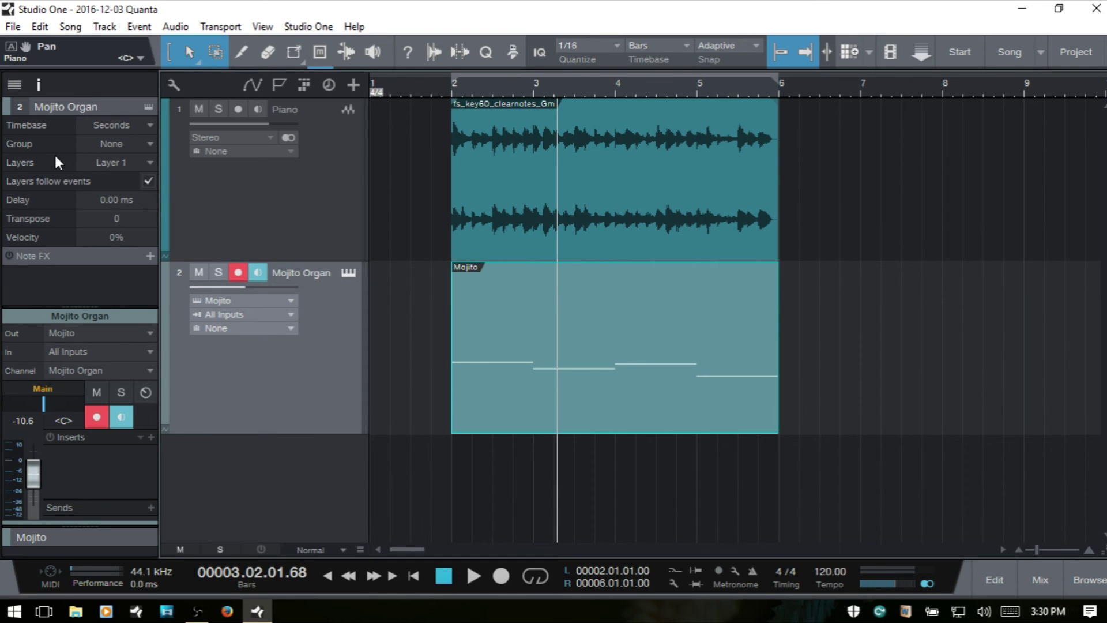
{"action": "left_click", "coordinate": [99, 125]}
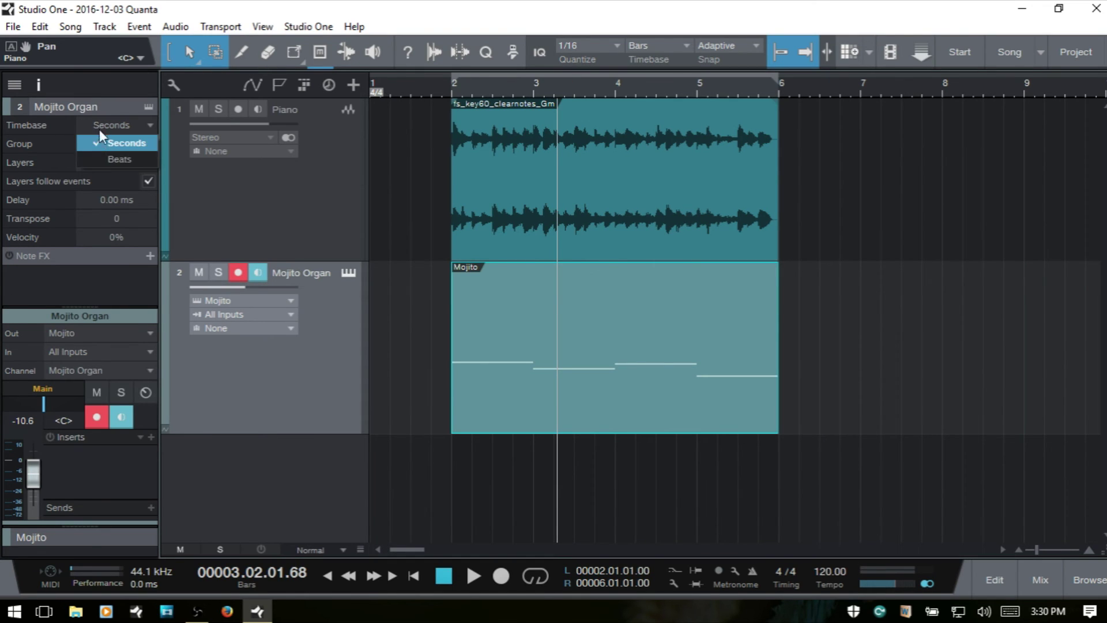
{"action": "left_click", "coordinate": [109, 154]}
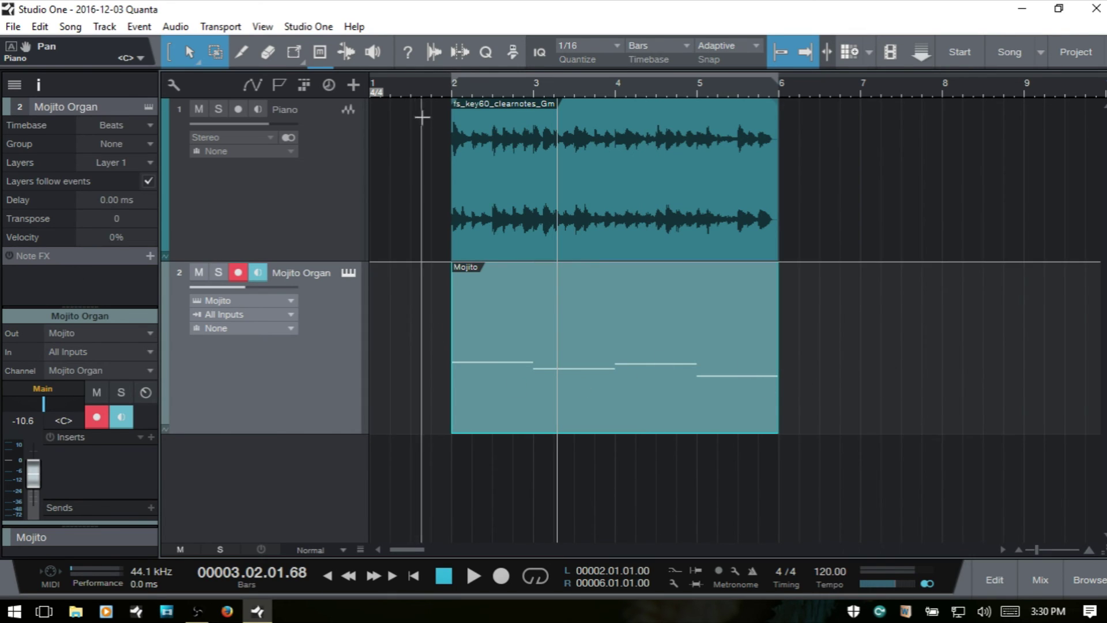
{"action": "left_click", "coordinate": [430, 85]}
{"action": "key", "text": "space"}
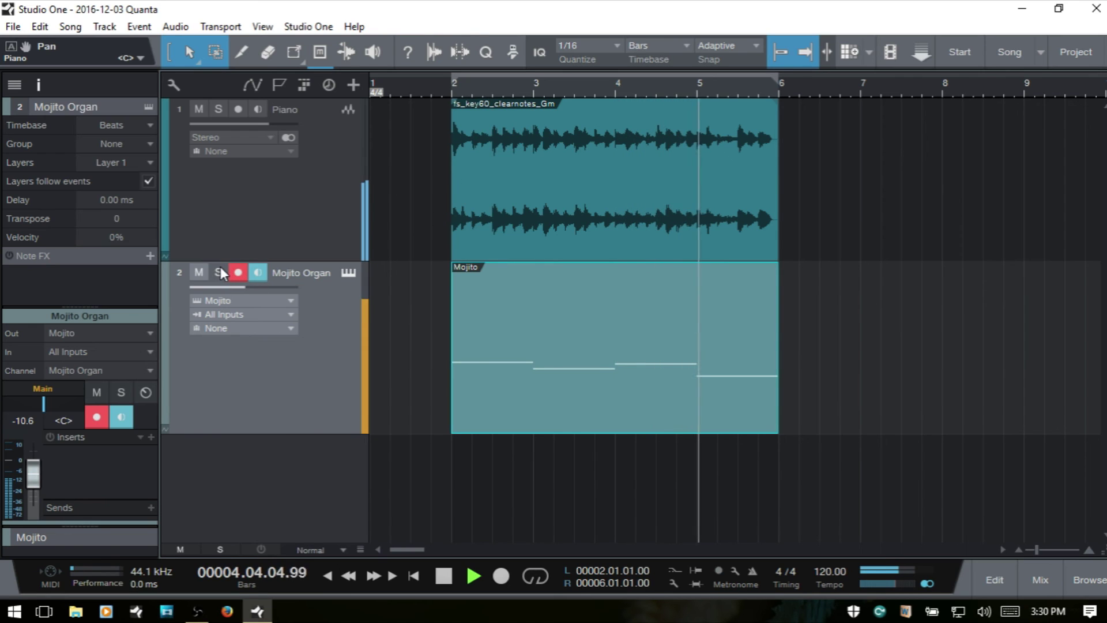
{"action": "key", "text": "space"}
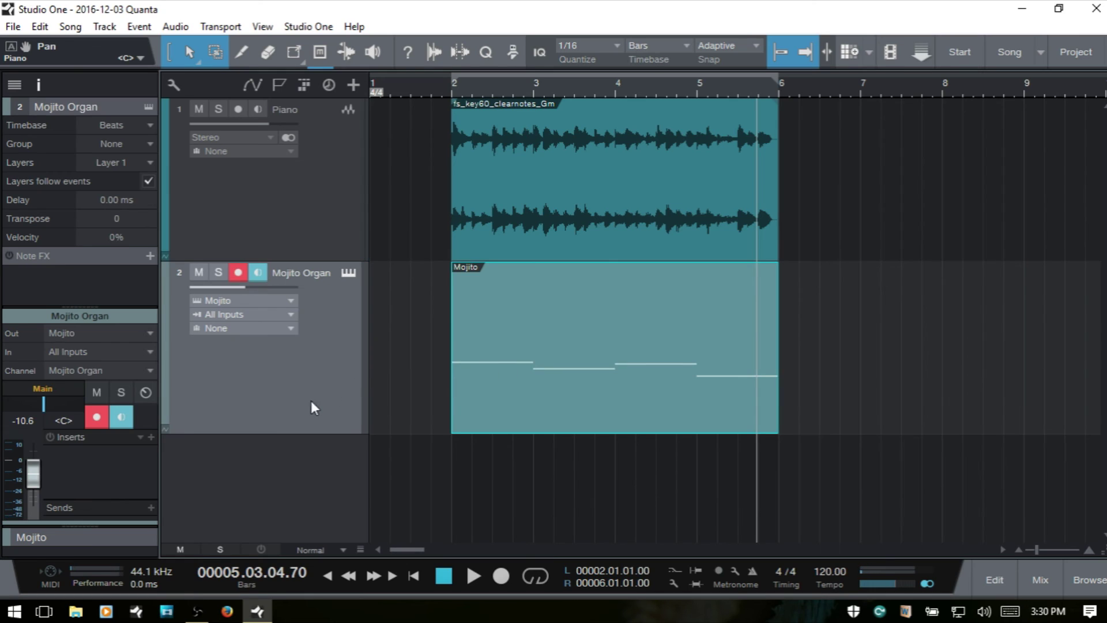
{"action": "left_click", "coordinate": [115, 215]}
{"action": "type", "text": "-12"}
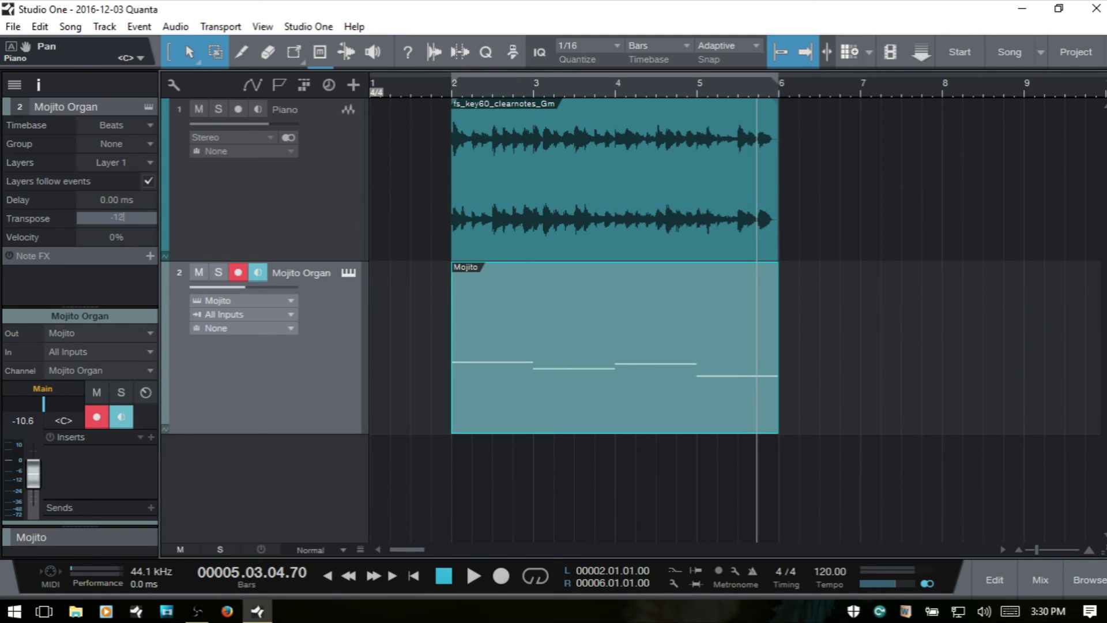
{"action": "key", "text": "Return"}
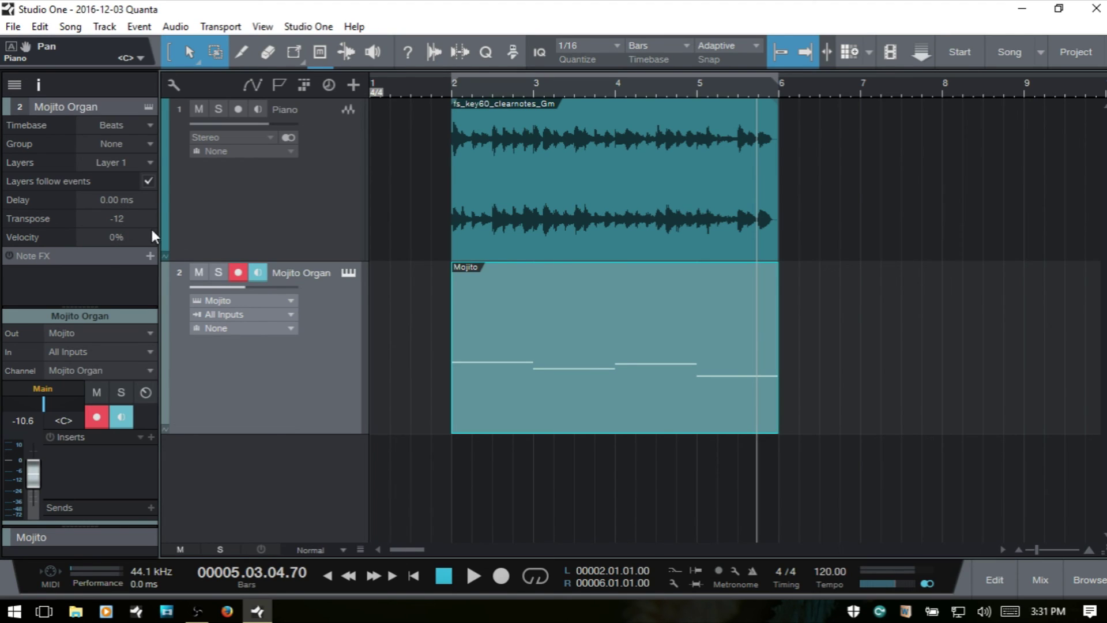
{"action": "left_click", "coordinate": [434, 88]}
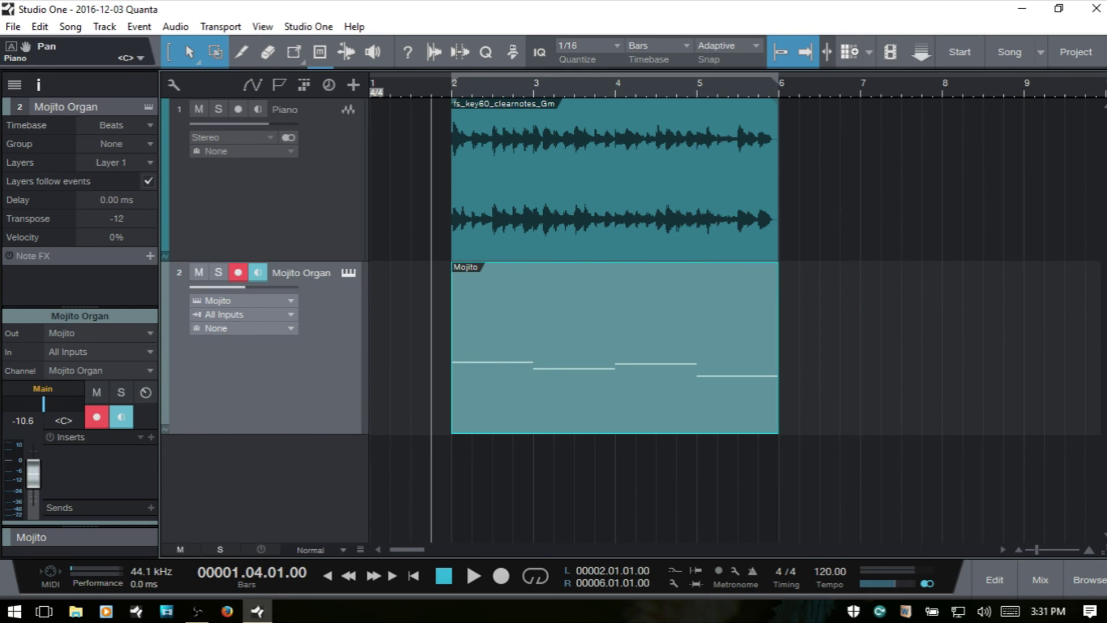
{"action": "key", "text": "space"}
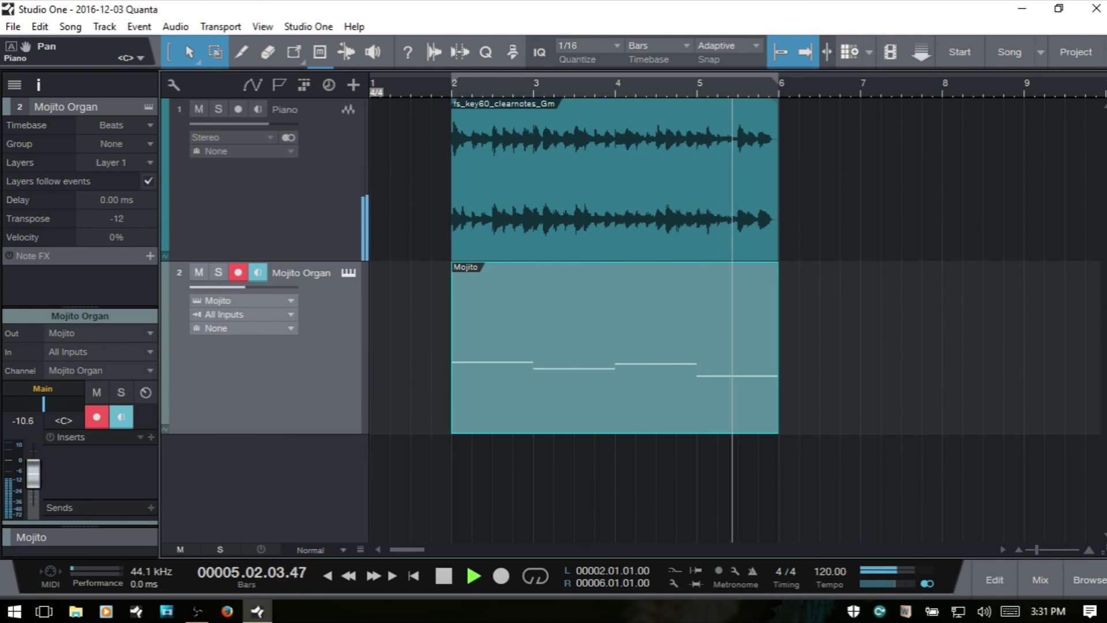
{"action": "key", "text": "space"}
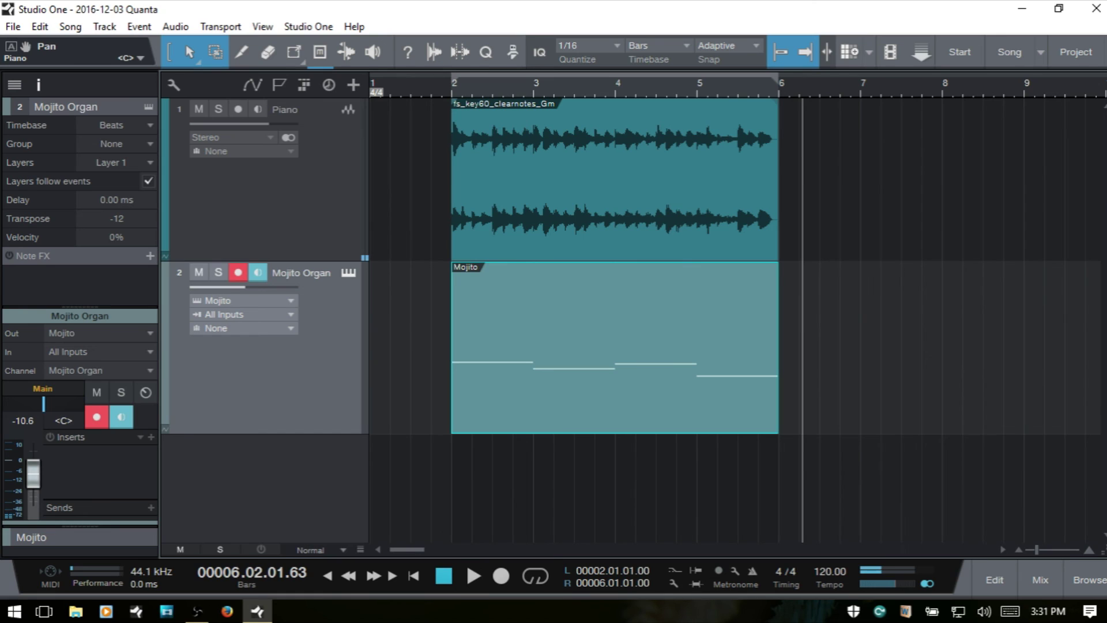
{"action": "double_click", "coordinate": [109, 219]}
{"action": "type", "text": "0"}
{"action": "key", "text": "Return"}
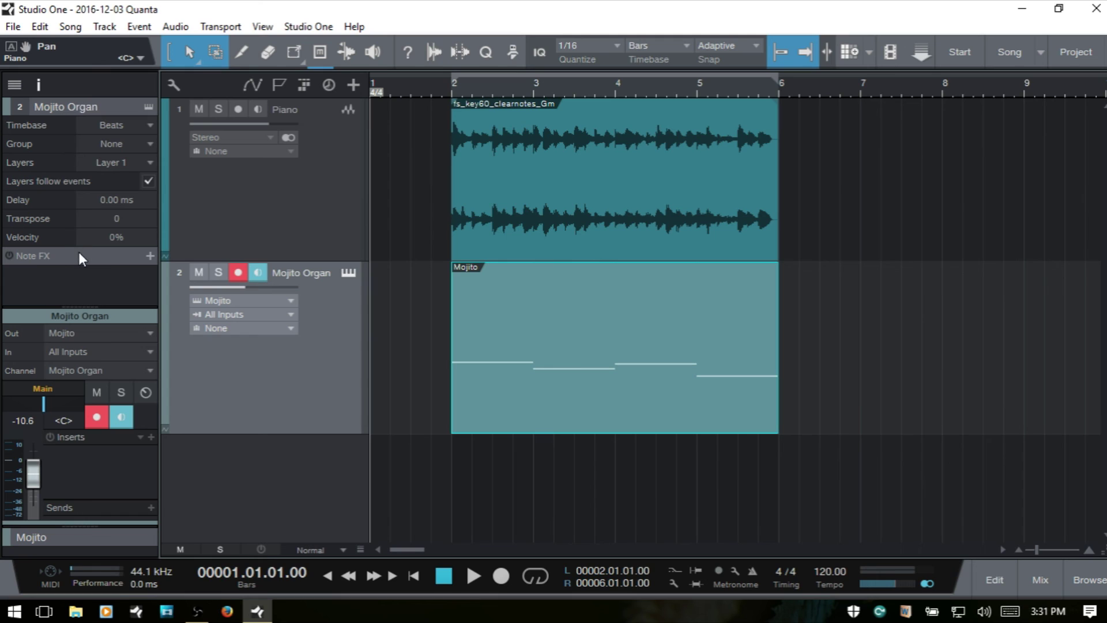
Browse the Note FX list without adding one, then collapse the Note FX area in the Inspector
{"action": "left_click", "coordinate": [149, 256]}
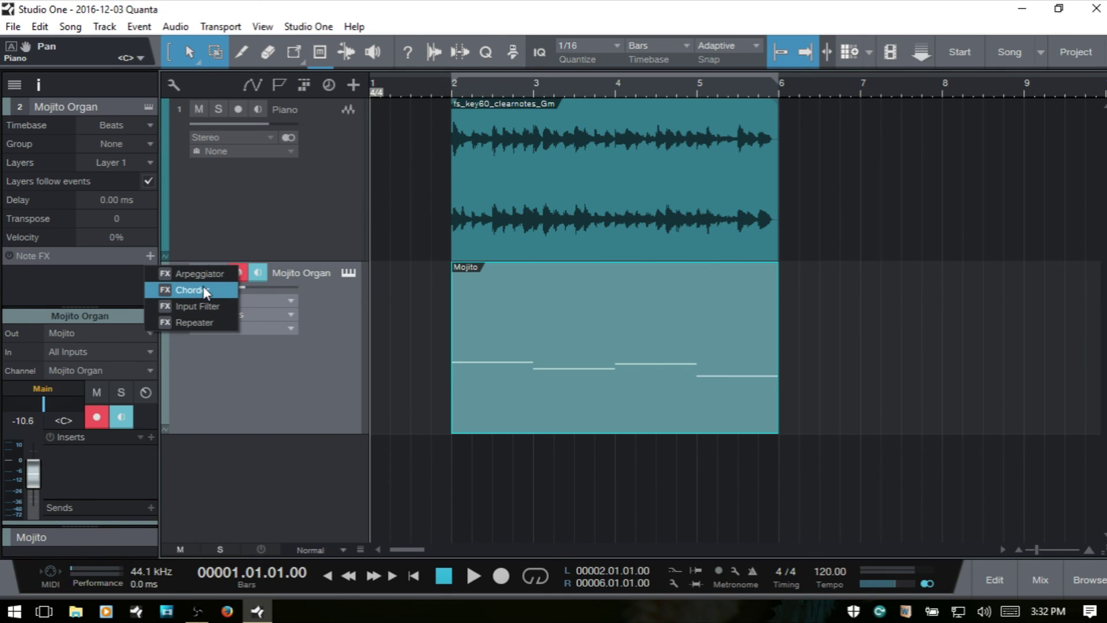
{"action": "left_click", "coordinate": [248, 213]}
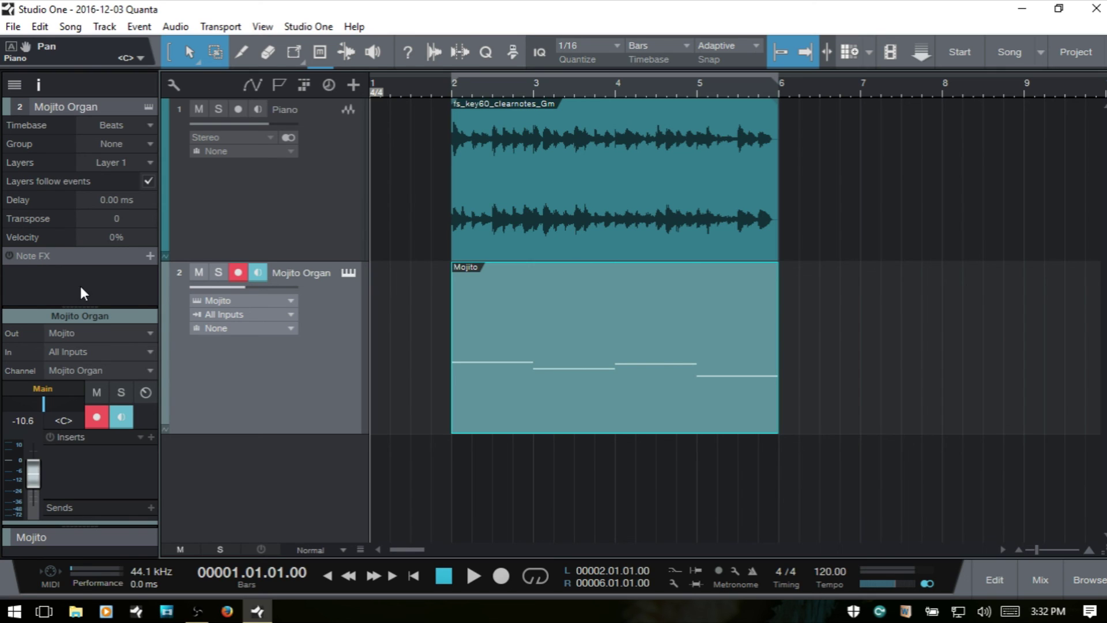
{"action": "left_click_drag", "start_coordinate": [82, 305], "coordinate": [82, 96]}
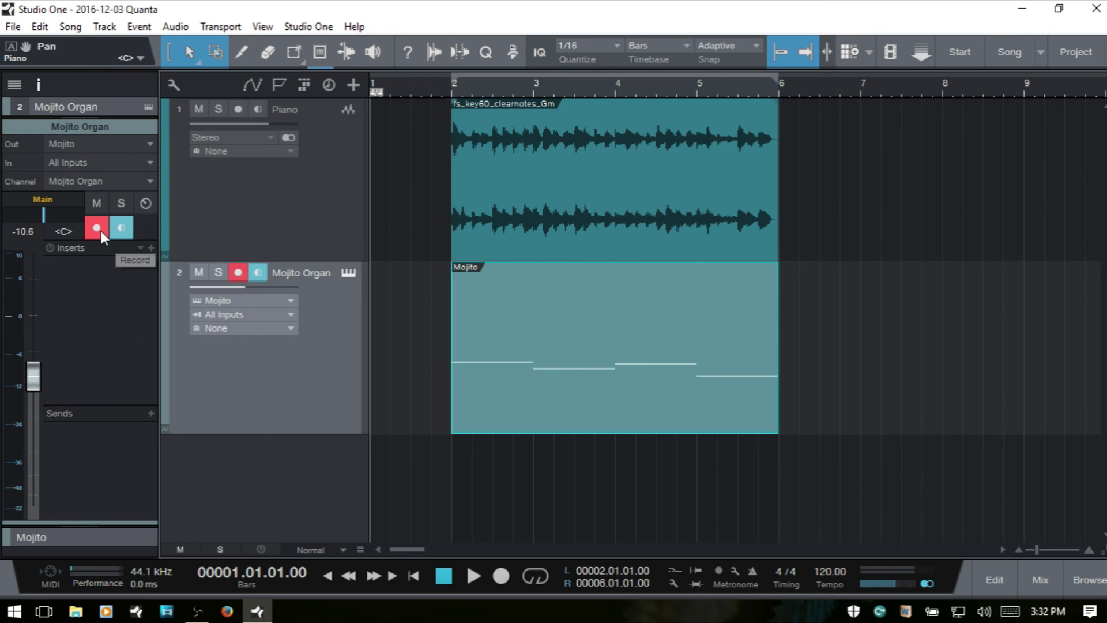
In the Console, lower the Mojito Organ fader to -13.9 dB and toggle its inserts view
{"action": "key", "text": "F3"}
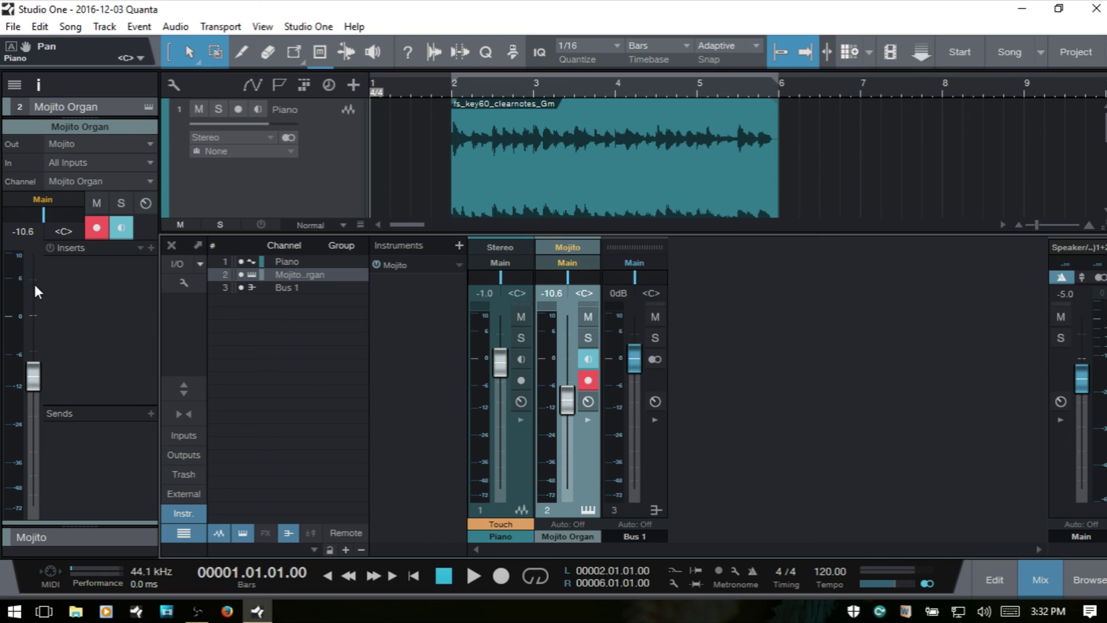
{"action": "mouse_move", "coordinate": [33, 378]}
{"action": "left_mouse_down"}
{"action": "mouse_move", "coordinate": [30, 406]}
{"action": "mouse_move", "coordinate": [30, 374]}
{"action": "mouse_move", "coordinate": [29, 386]}
{"action": "left_mouse_up"}
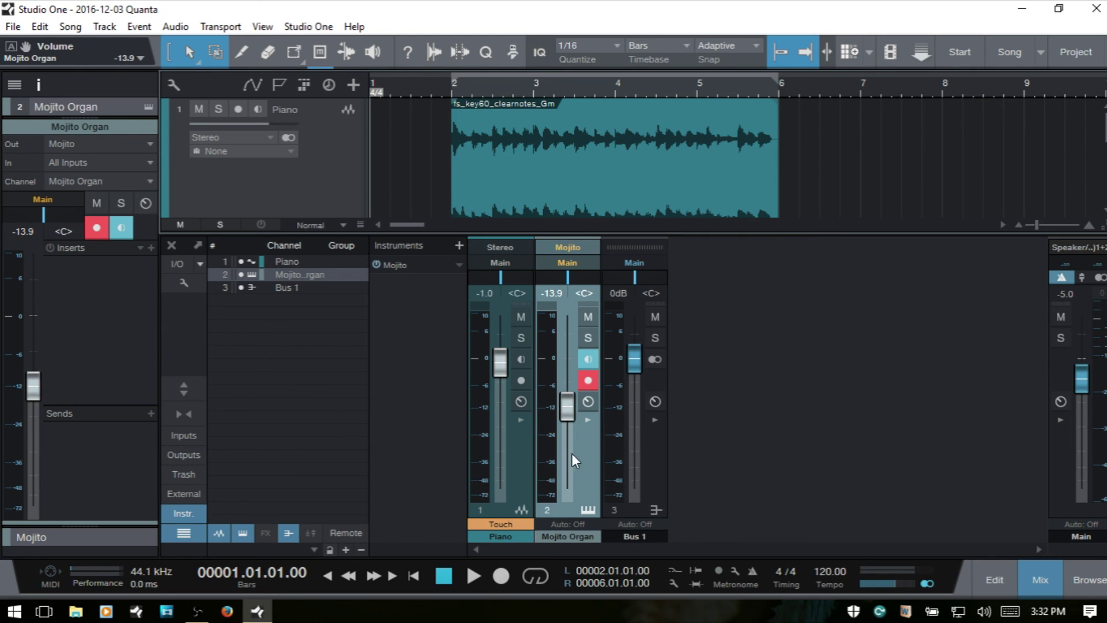
{"action": "left_click", "coordinate": [587, 421]}
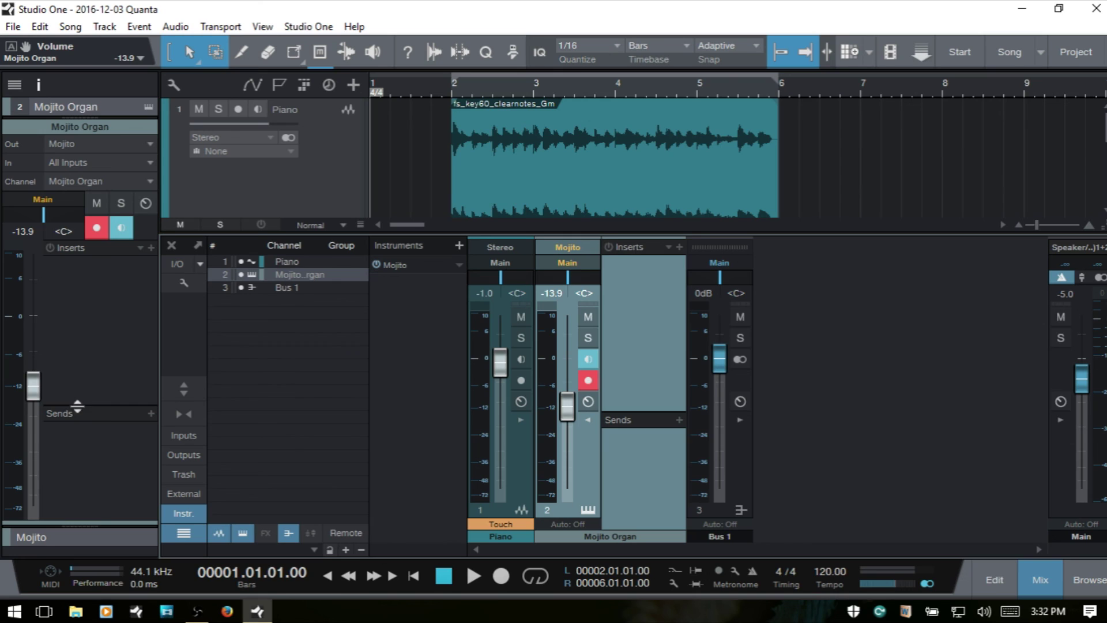
{"action": "left_click", "coordinate": [588, 421]}
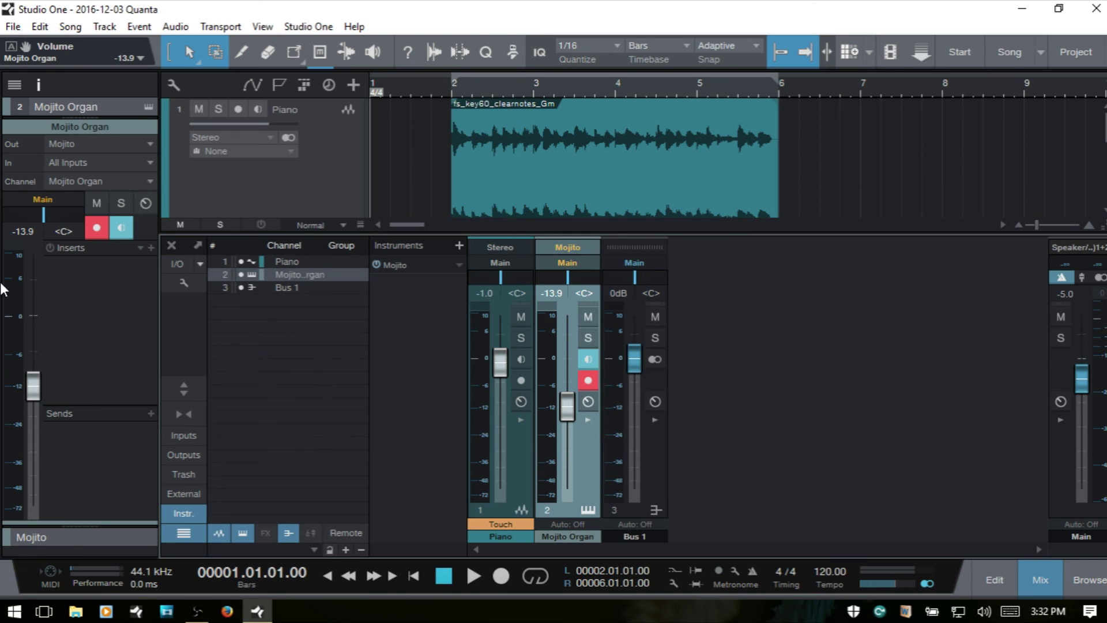
Toggle the organ's record-arm, mute and solo, reveal the event's Start/End settings, and close the Console
{"action": "left_click", "coordinate": [94, 229]}
{"action": "left_click", "coordinate": [92, 230]}
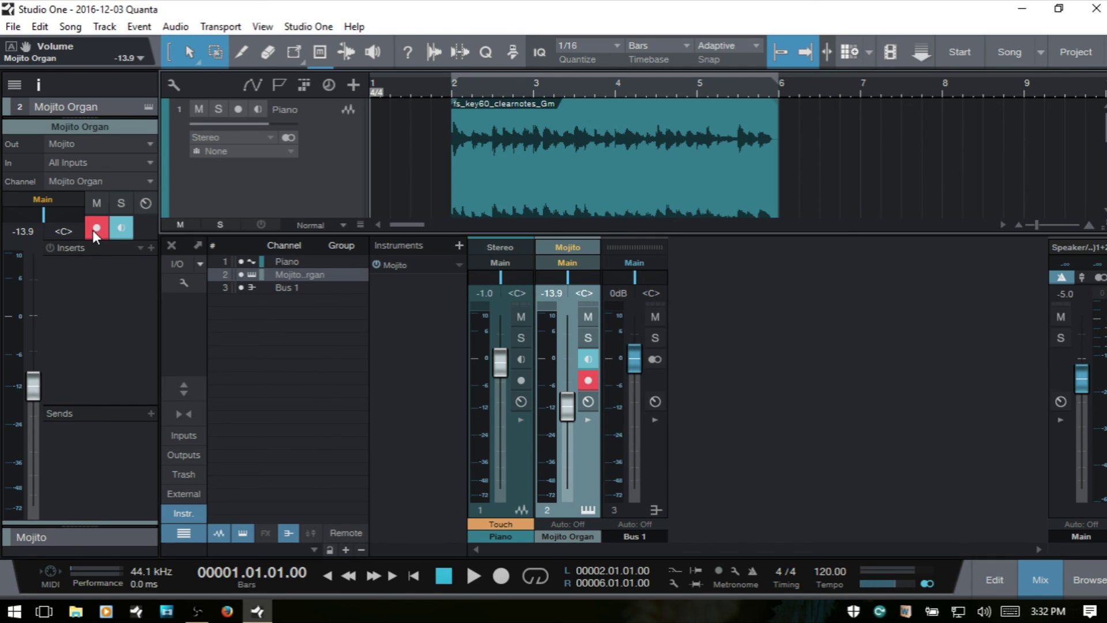
{"action": "left_click", "coordinate": [98, 205]}
{"action": "left_click", "coordinate": [98, 205]}
{"action": "left_click", "coordinate": [120, 203]}
{"action": "left_click", "coordinate": [119, 203]}
{"action": "left_click_drag", "start_coordinate": [78, 524], "coordinate": [107, 238]}
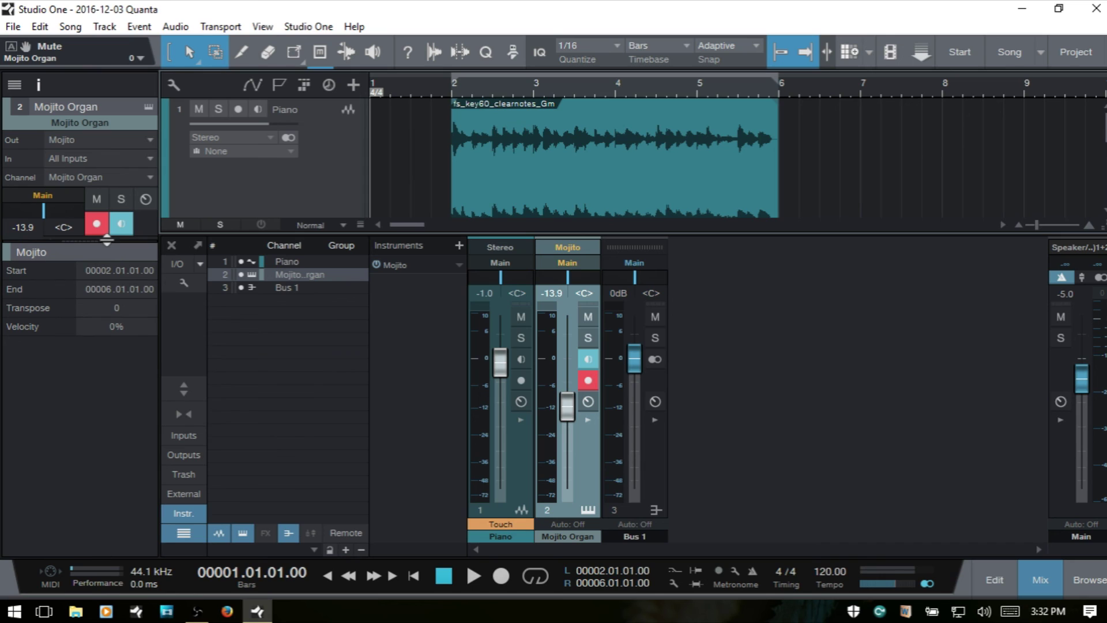
{"action": "key", "text": "F3"}
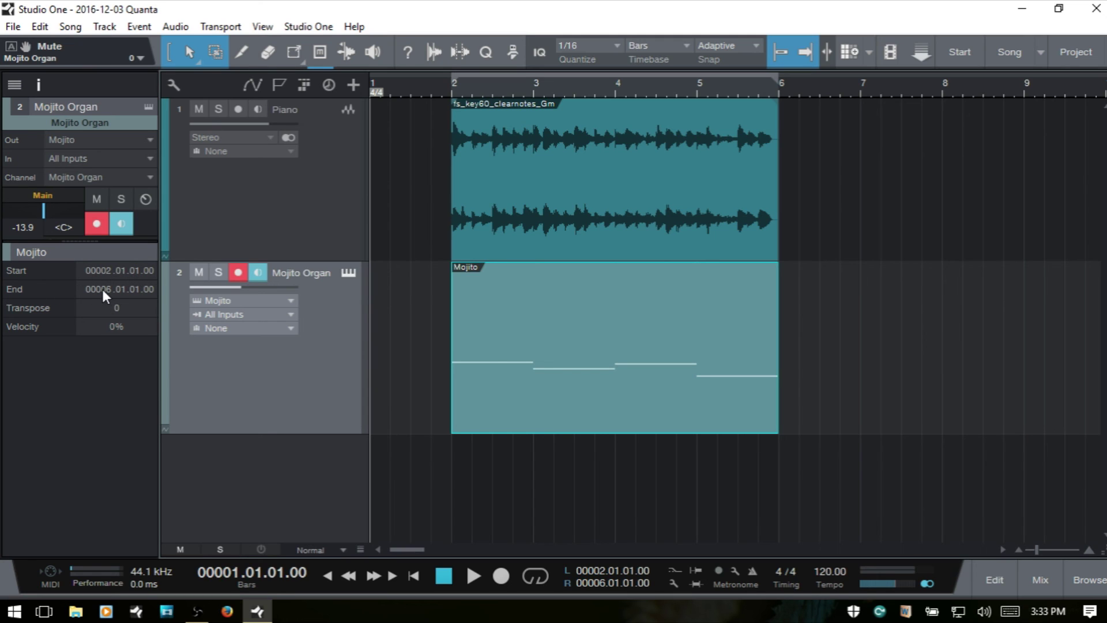
{"action": "scroll", "coordinate": [102, 288], "scroll_direction": "up", "scroll_amount": 1}
{"action": "scroll", "coordinate": [101, 288], "scroll_direction": "up", "scroll_amount": 3}
{"action": "scroll", "coordinate": [101, 288], "scroll_direction": "down", "scroll_amount": 3}
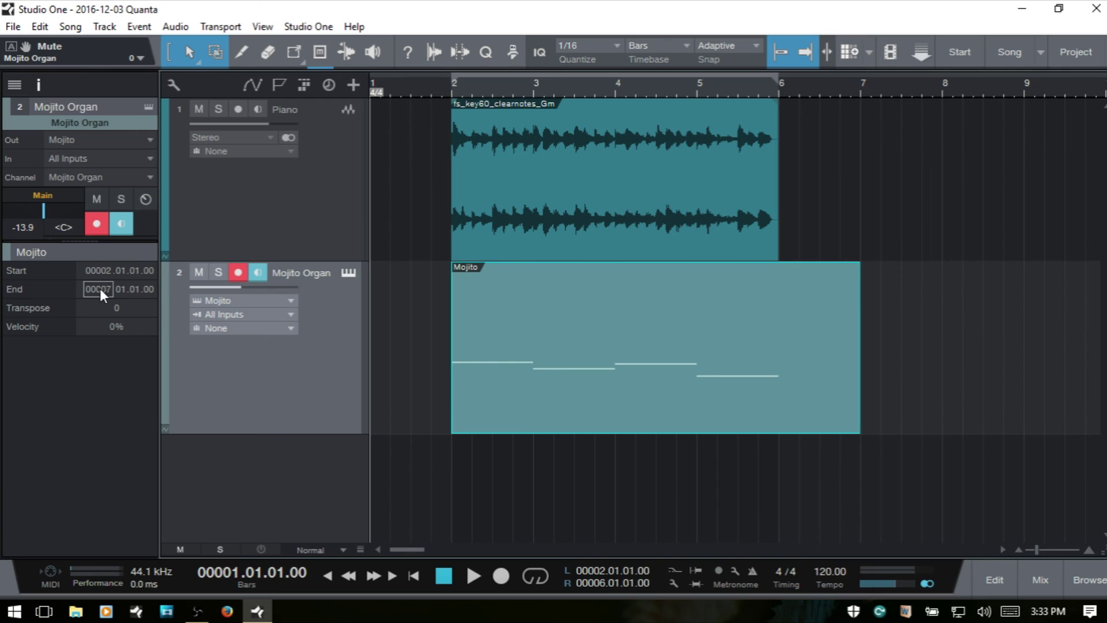
{"action": "scroll", "coordinate": [99, 288], "scroll_direction": "down", "scroll_amount": 2}
{"action": "scroll", "coordinate": [99, 288], "scroll_direction": "up", "scroll_amount": 5}
{"action": "scroll", "coordinate": [99, 288], "scroll_direction": "down", "scroll_amount": 5}
{"action": "scroll", "coordinate": [100, 294], "scroll_direction": "up", "scroll_amount": 1}
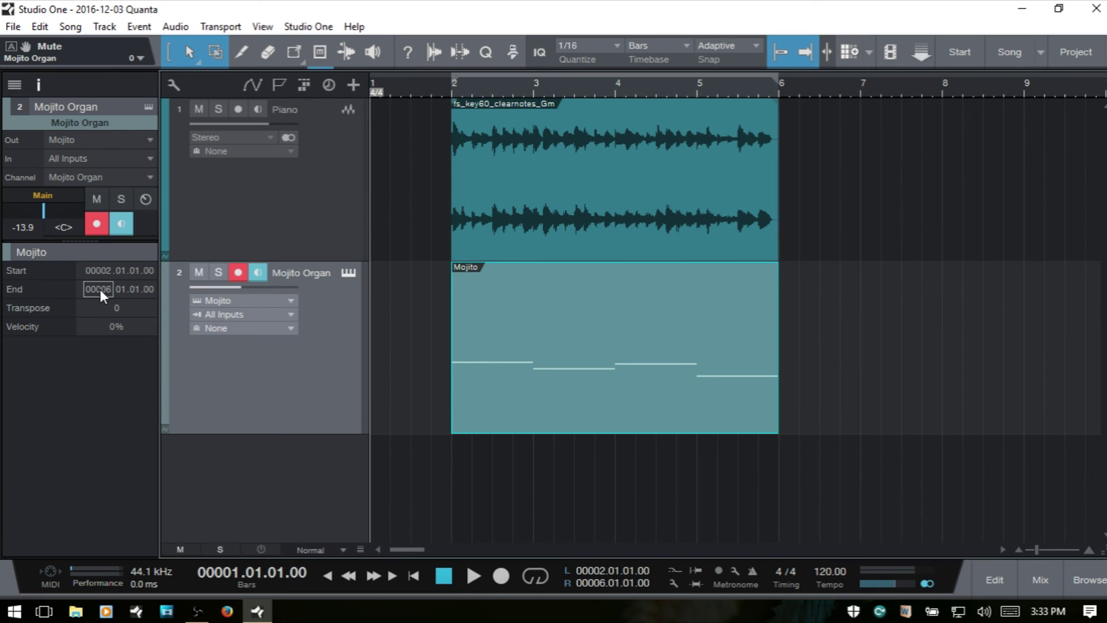